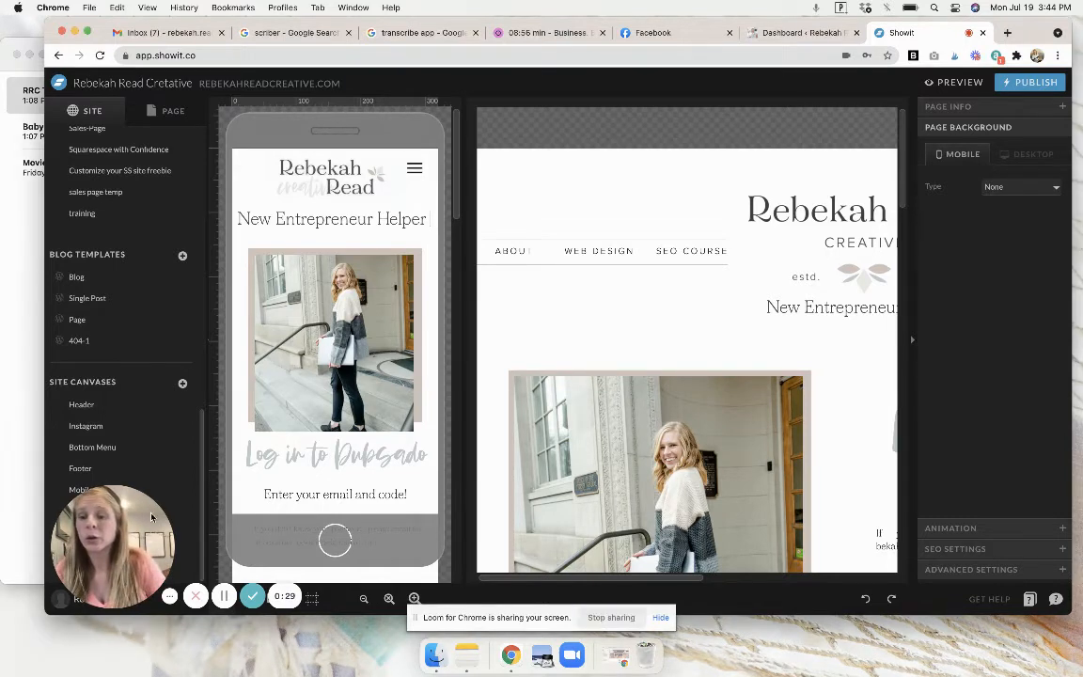
Look through the site's list of pages, blog templates and site canvases to locate the blog templates.
left_click_drag(112, 517, 398, 529)
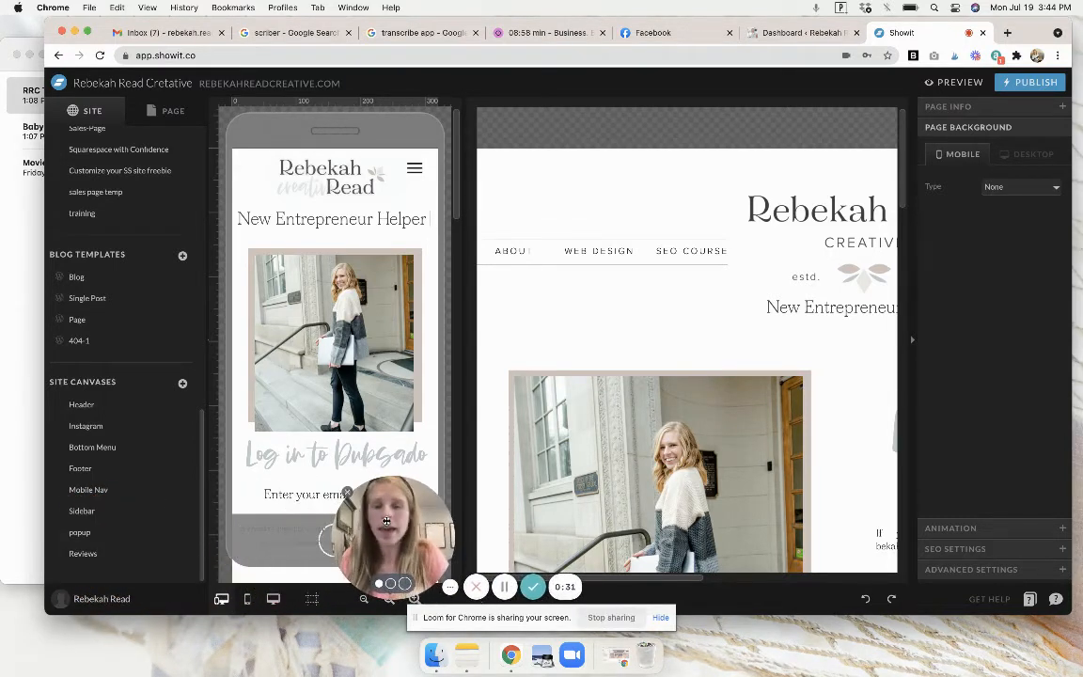
scroll(154, 336, "up", 10)
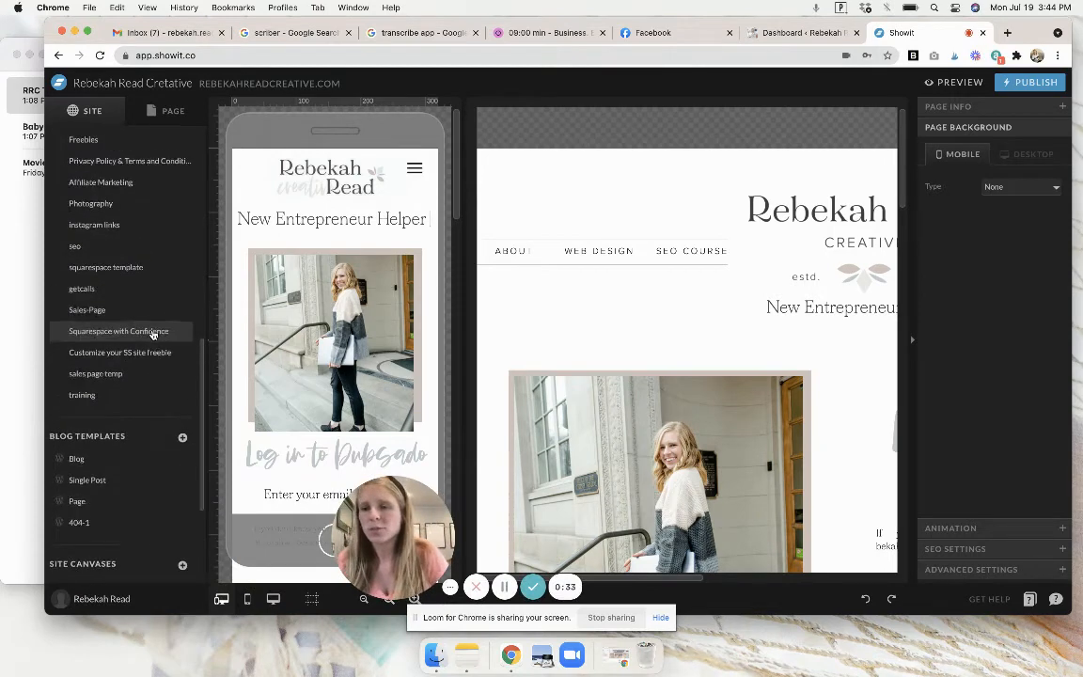
scroll(154, 336, "down", 3)
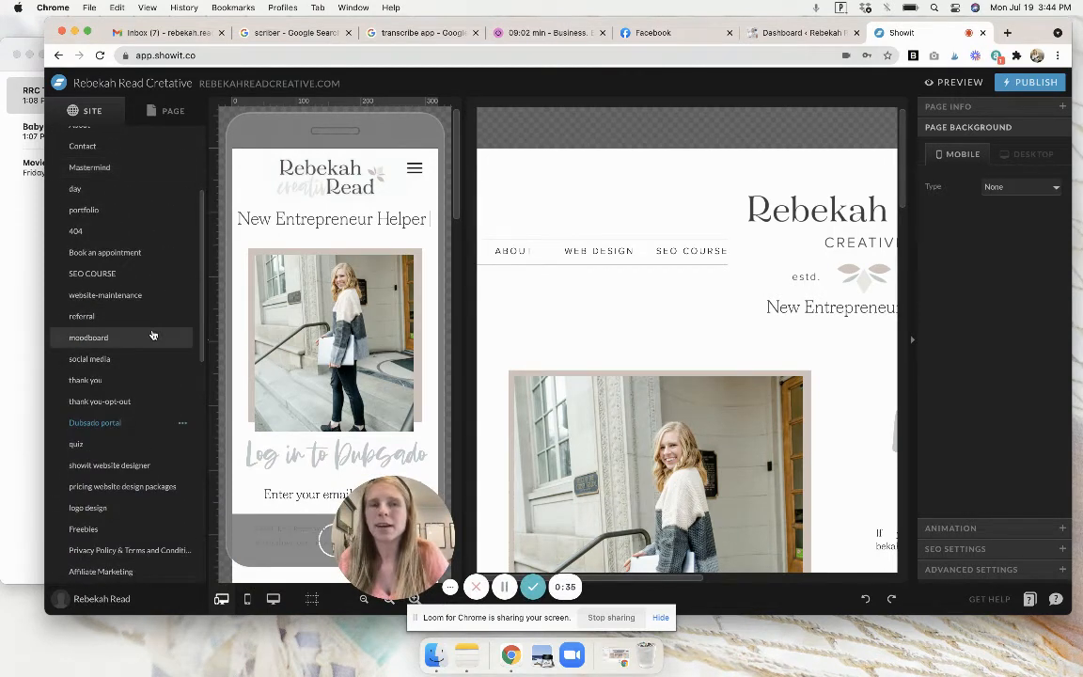
scroll(153, 336, "up", 4)
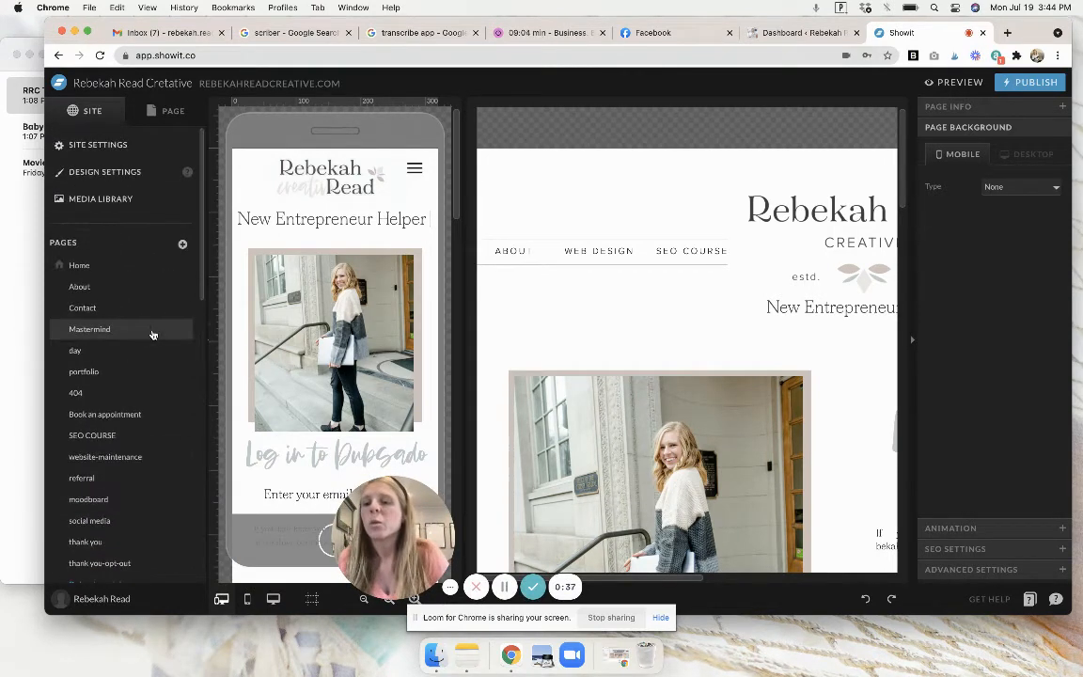
scroll(153, 336, "down", 10)
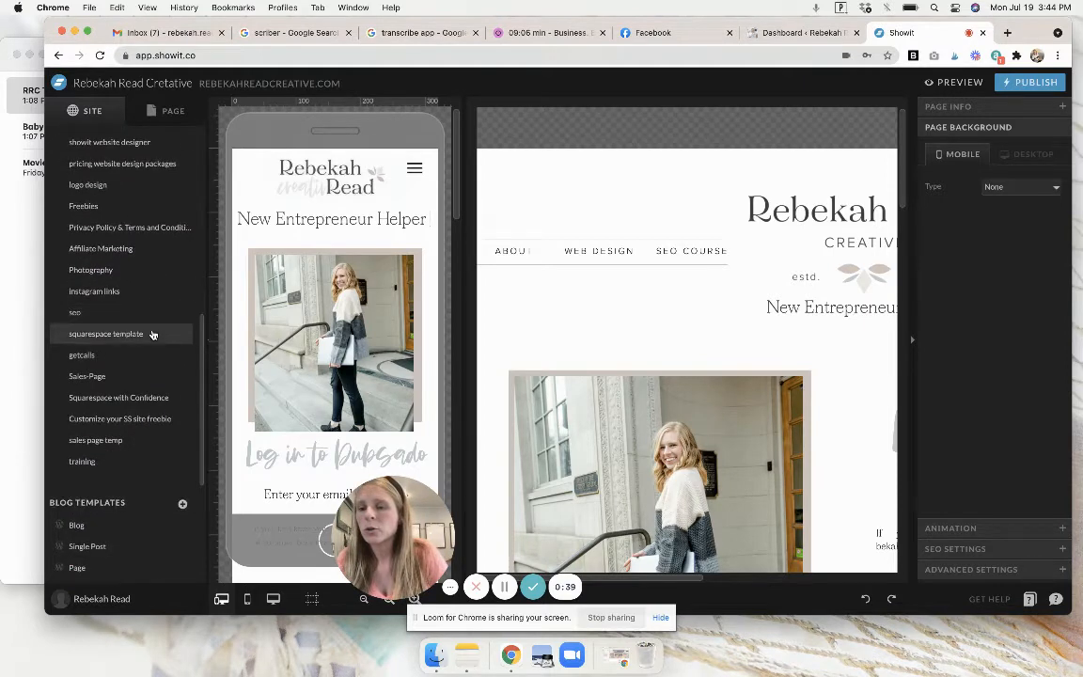
scroll(153, 335, "up", 10)
scroll(91, 405, "down", 10)
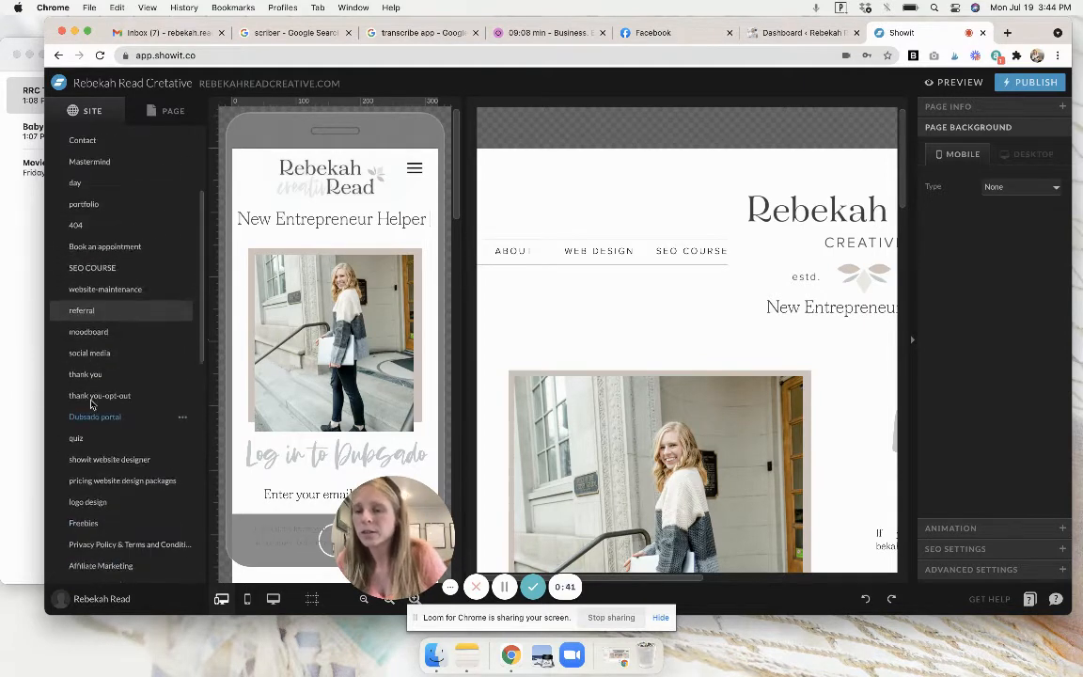
scroll(91, 405, "down", 3)
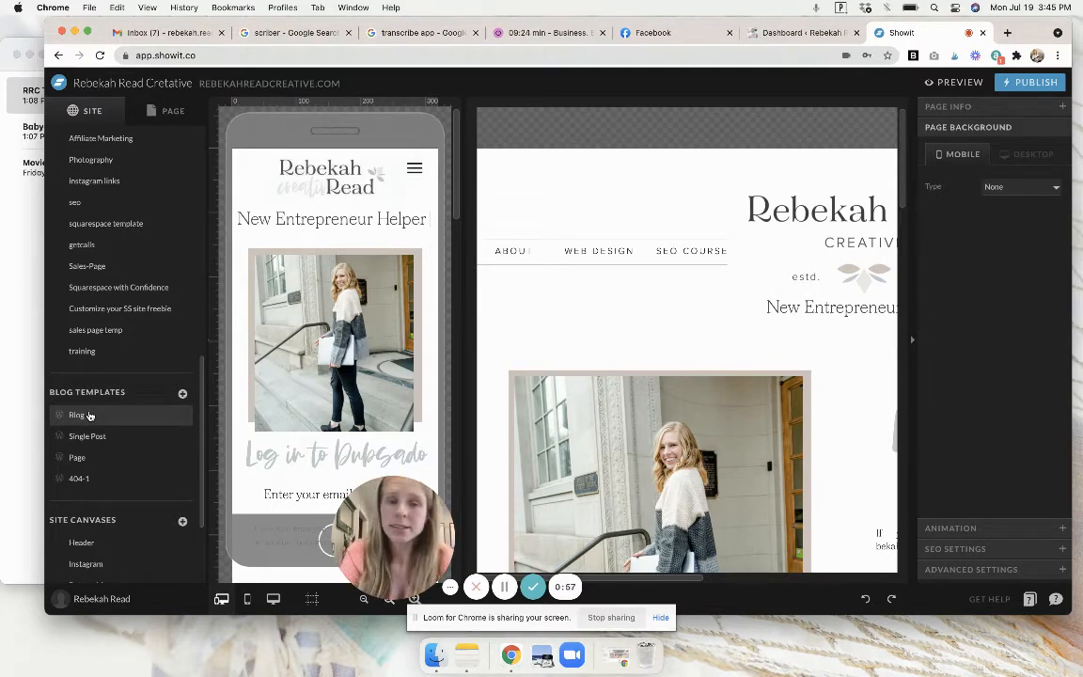
Open the Blog template in desktop-only view and review its sections down to the blog post layout.
left_click(89, 415)
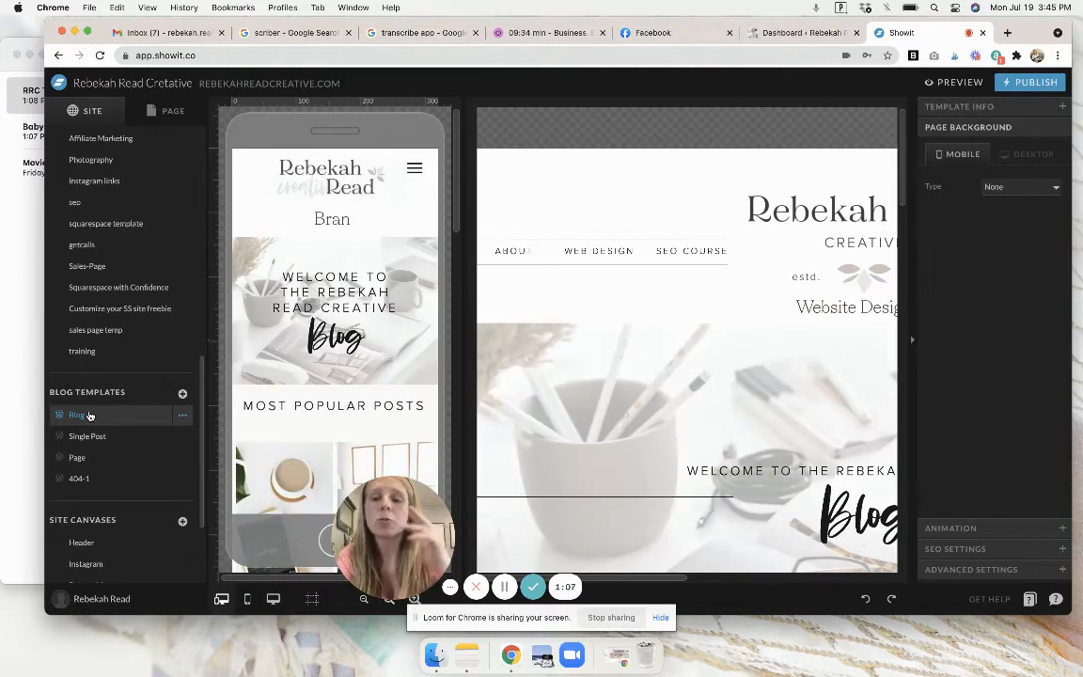
left_click(273, 599)
scroll(658, 334, "down", 5)
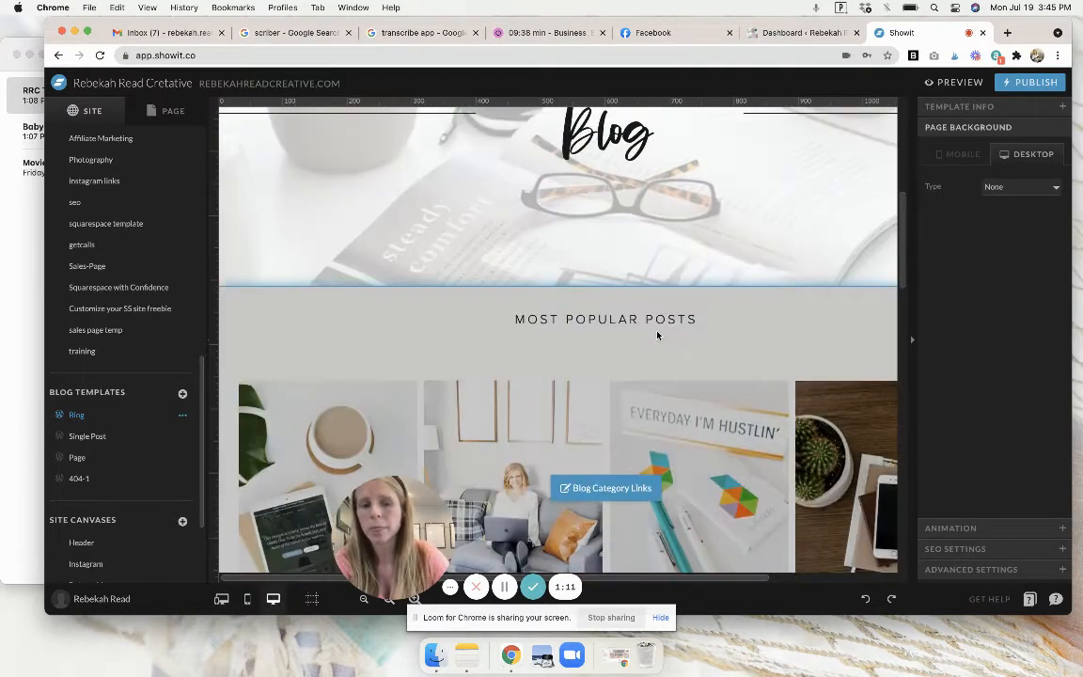
scroll(667, 302, "down", 3)
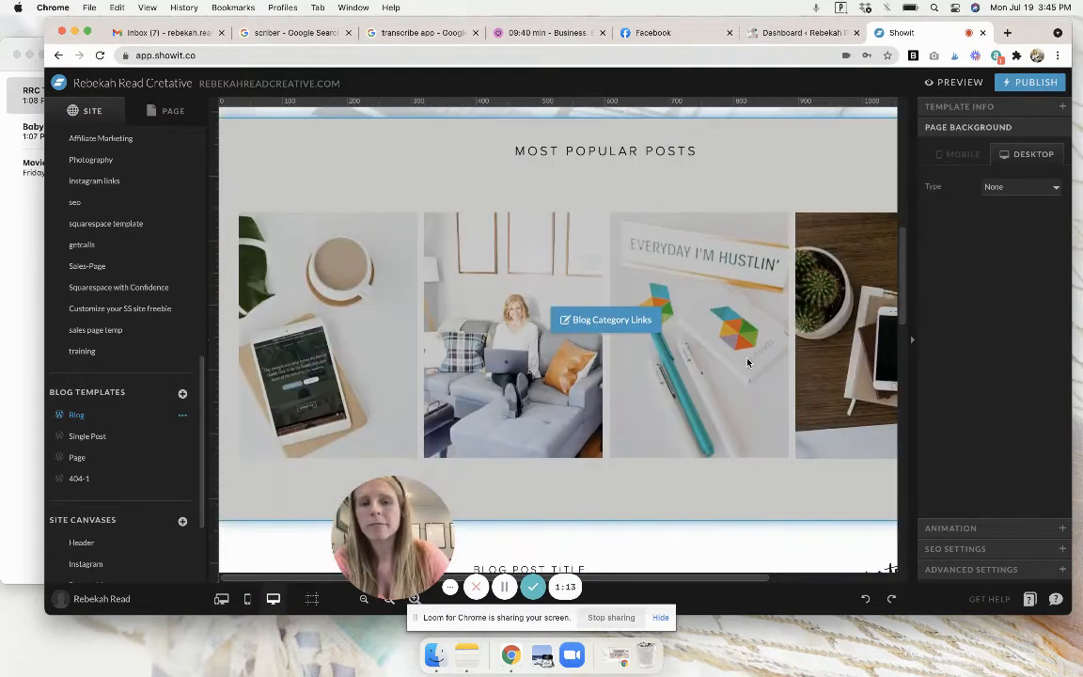
scroll(682, 331, "down", 4)
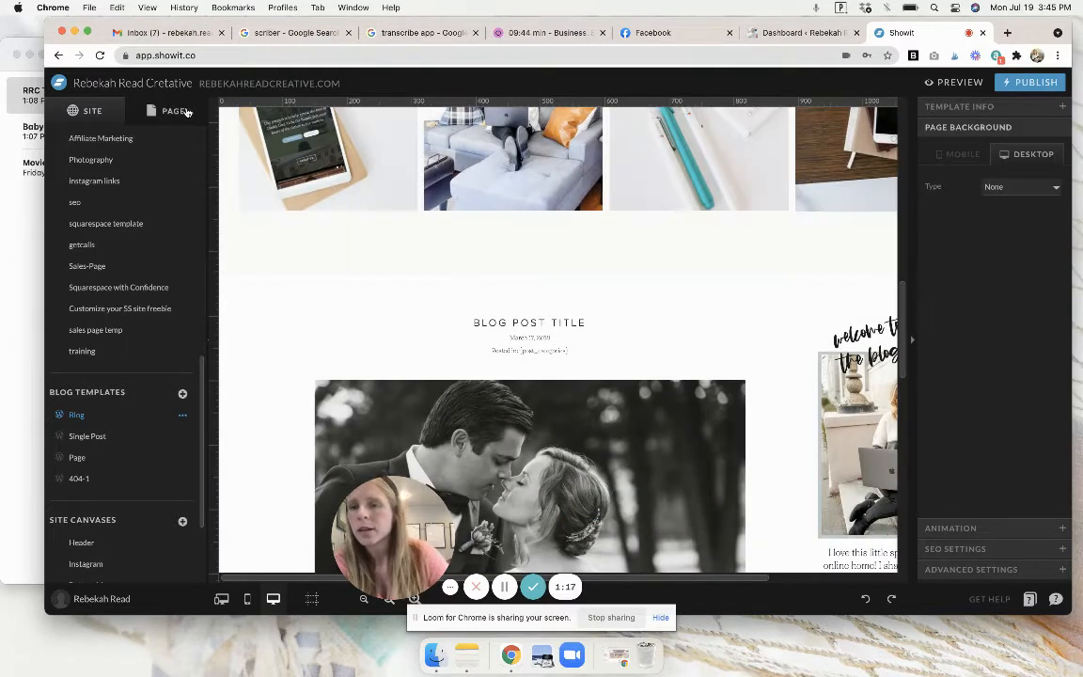
Add a blank canvas to the Blog template and place it between the welcome and Blog Category Links canvases.
left_click(183, 111)
left_click(189, 151)
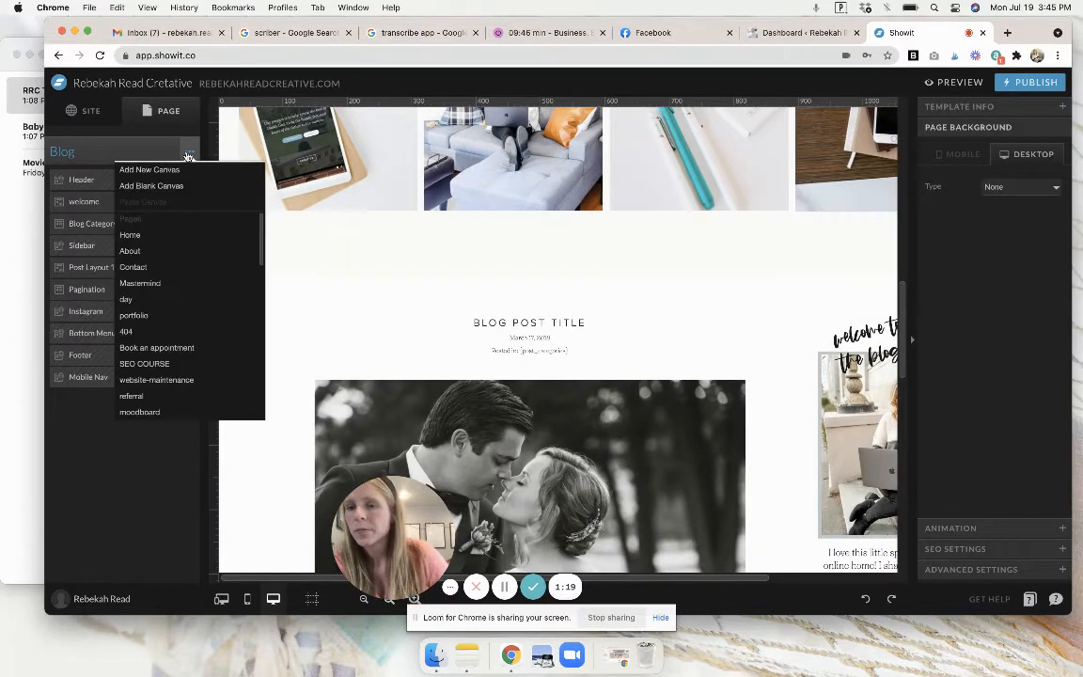
left_click(181, 184)
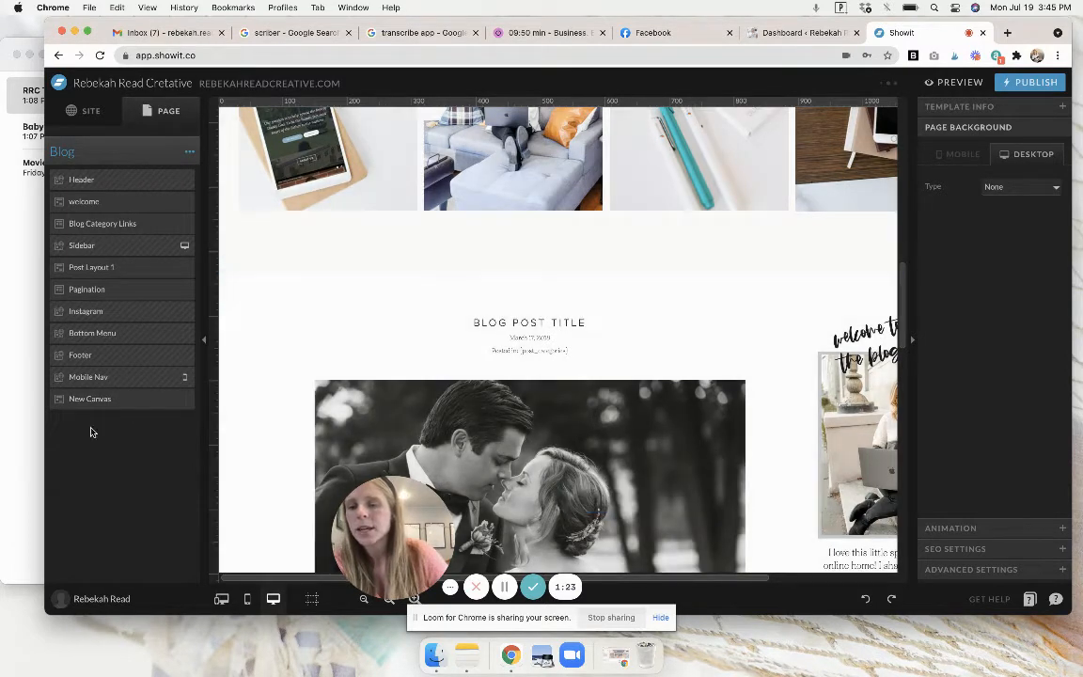
left_click_drag(89, 399, 133, 224)
scroll(433, 309, "up", 5)
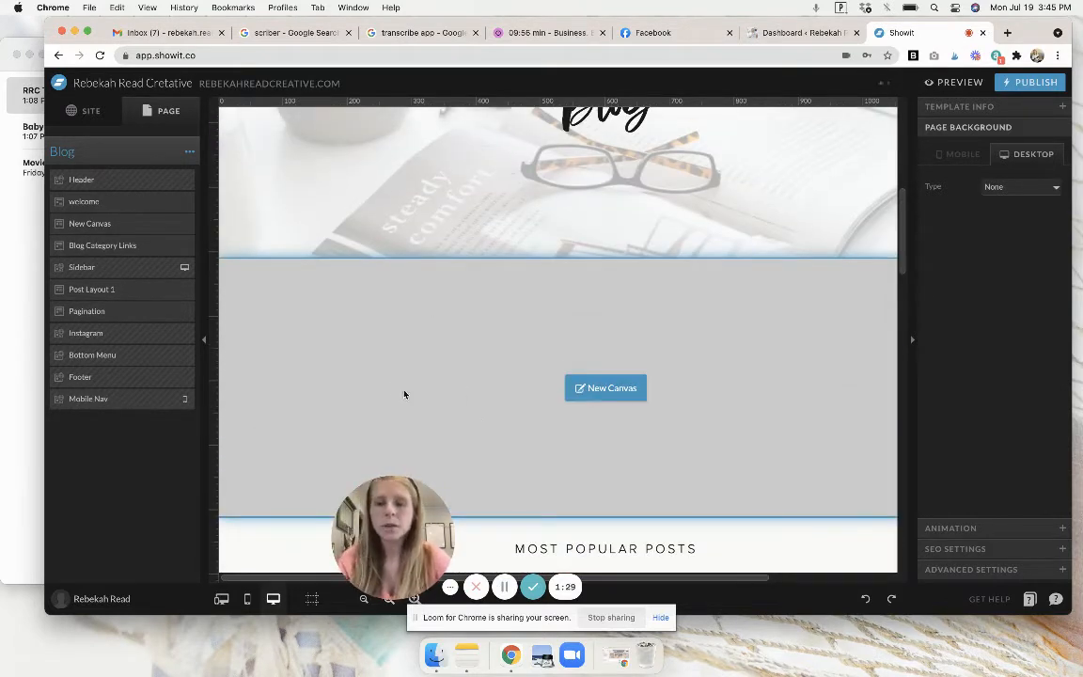
scroll(472, 312, "down", 1)
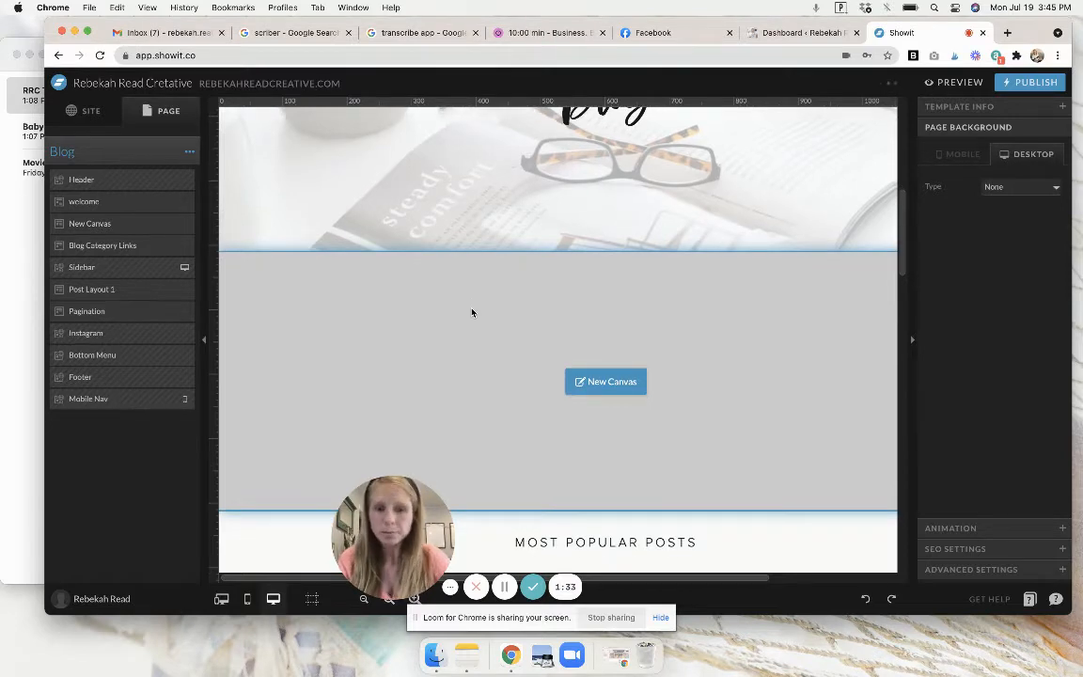
Add a subheading text element to the new canvas and change its text to "RECIPE INDEX".
left_click(472, 313)
left_click_drag(399, 527, 134, 524)
mouse_move(531, 597)
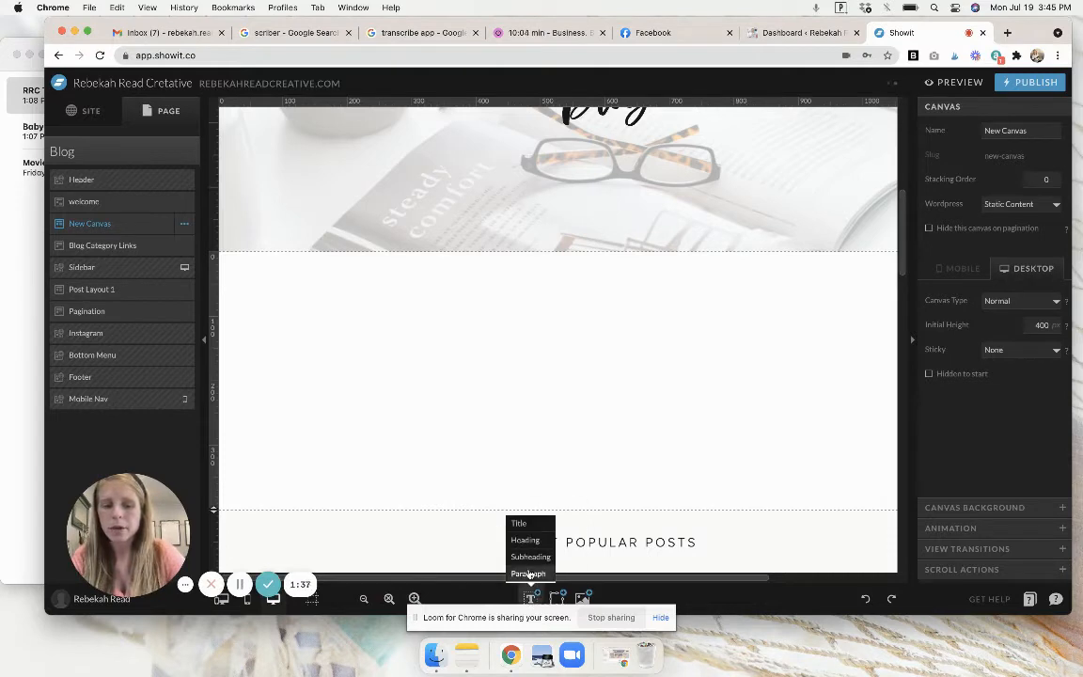
left_click(530, 557)
double_click(620, 381)
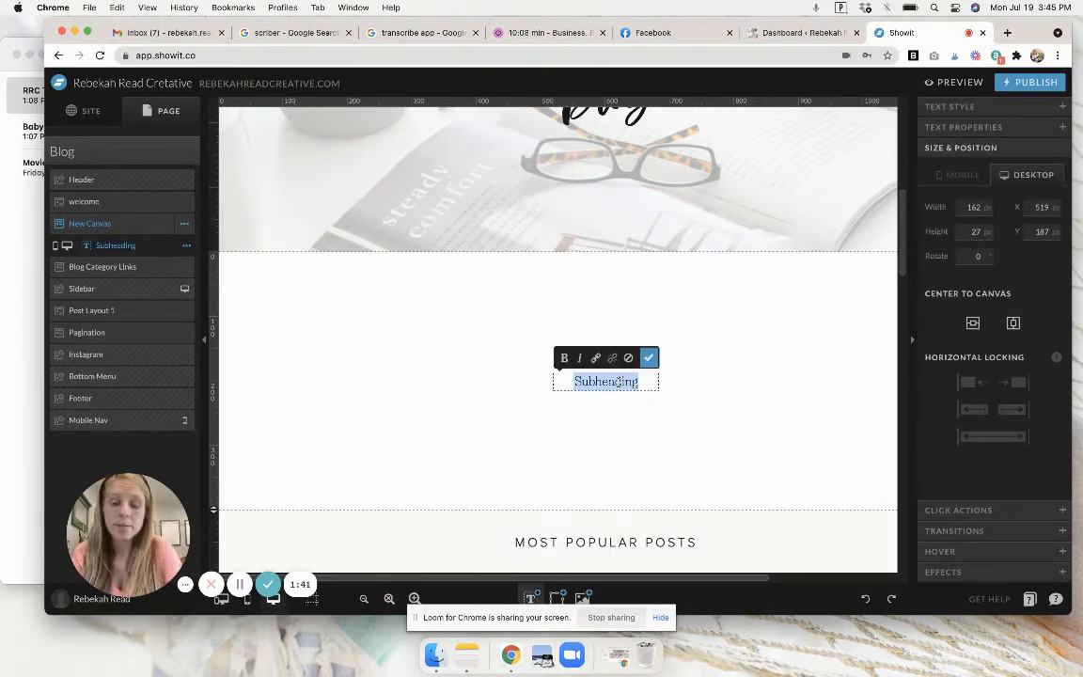
type("RECIPE")
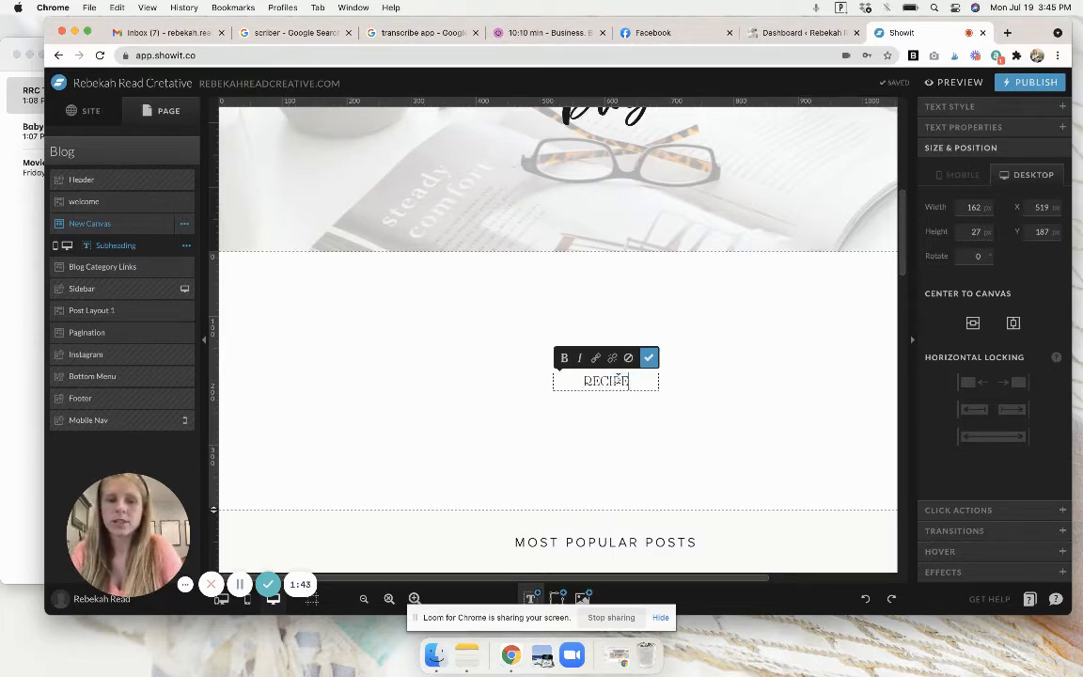
type(" INDE")
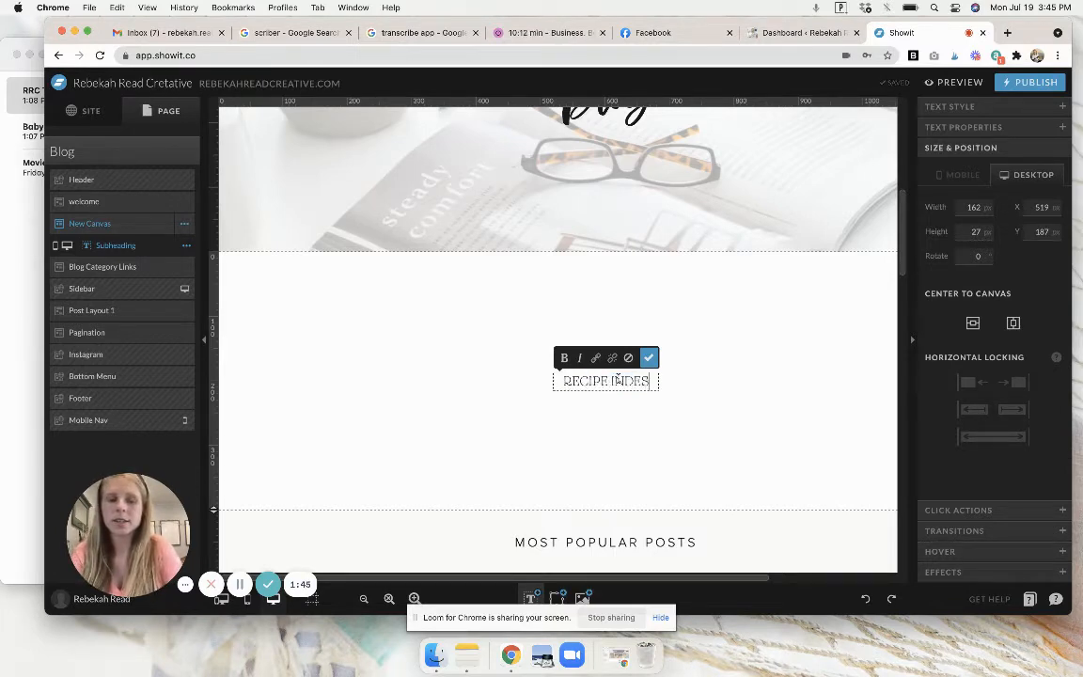
type("X")
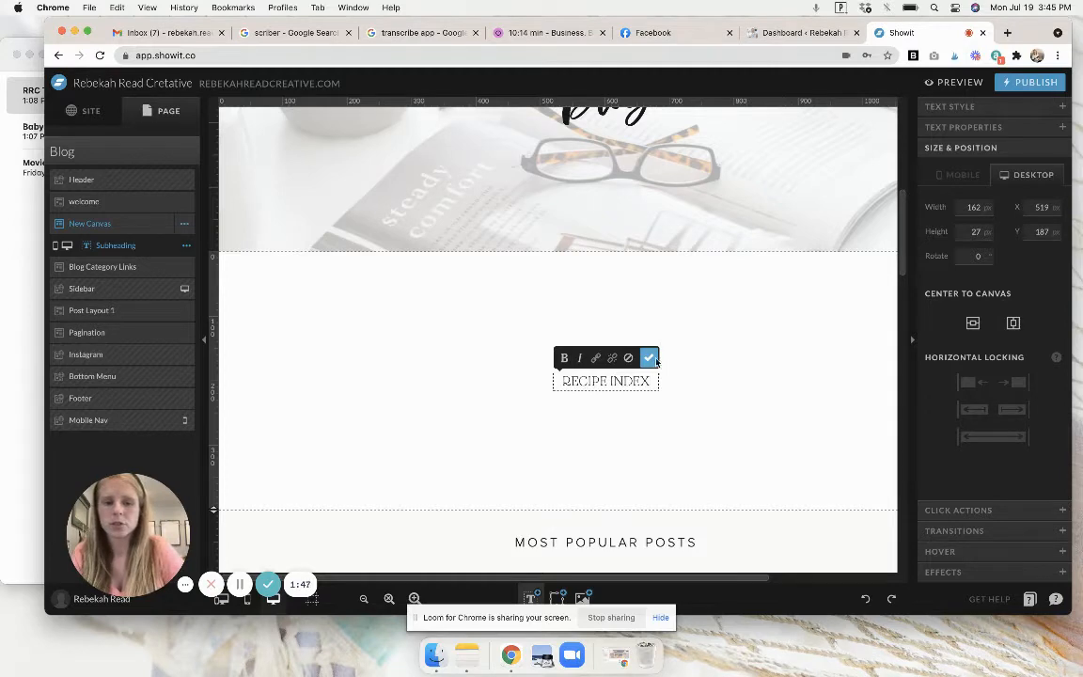
left_click(649, 357)
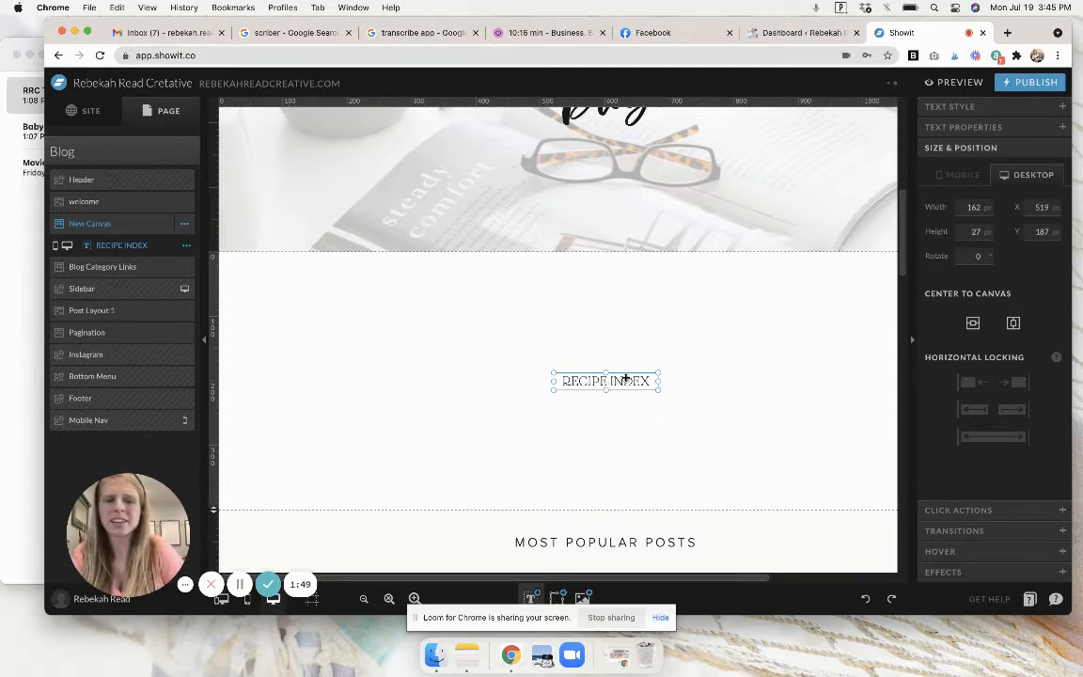
Try the Title style on the RECIPE INDEX text and settle on the Heading style.
left_click(987, 106)
left_click(1008, 166)
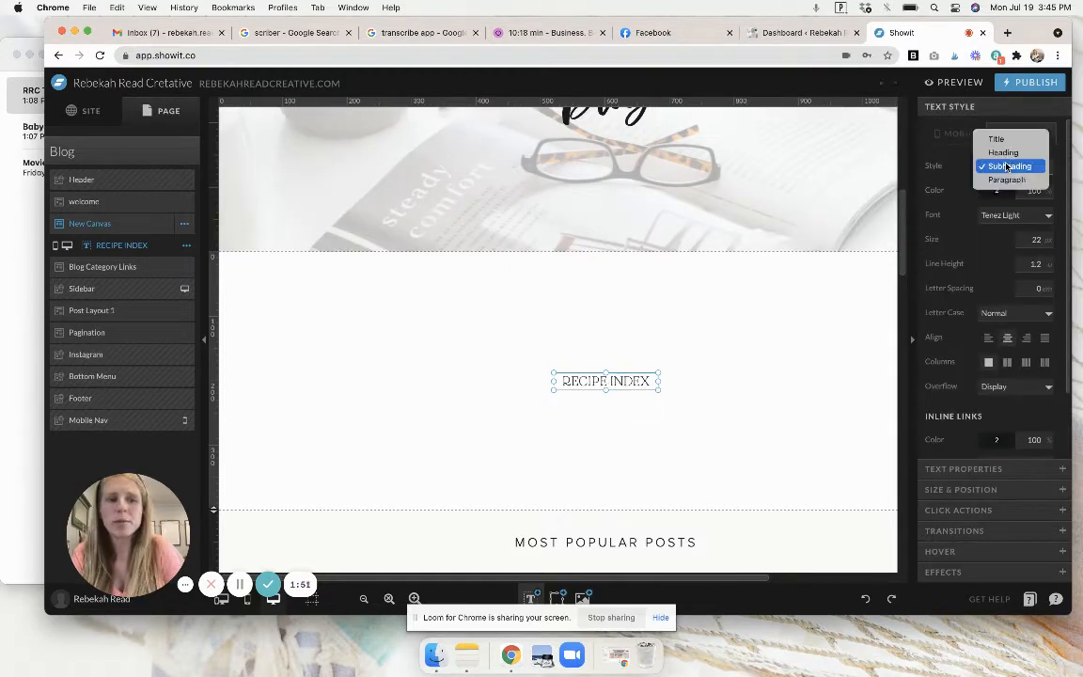
left_click(997, 138)
left_click(1010, 167)
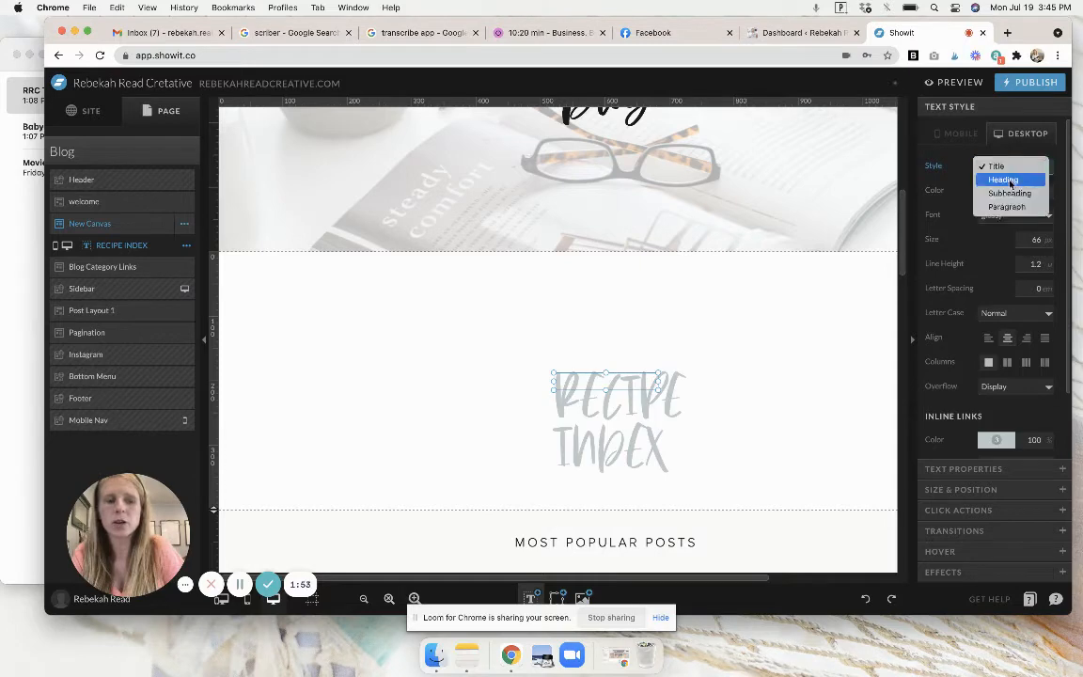
left_click(1004, 179)
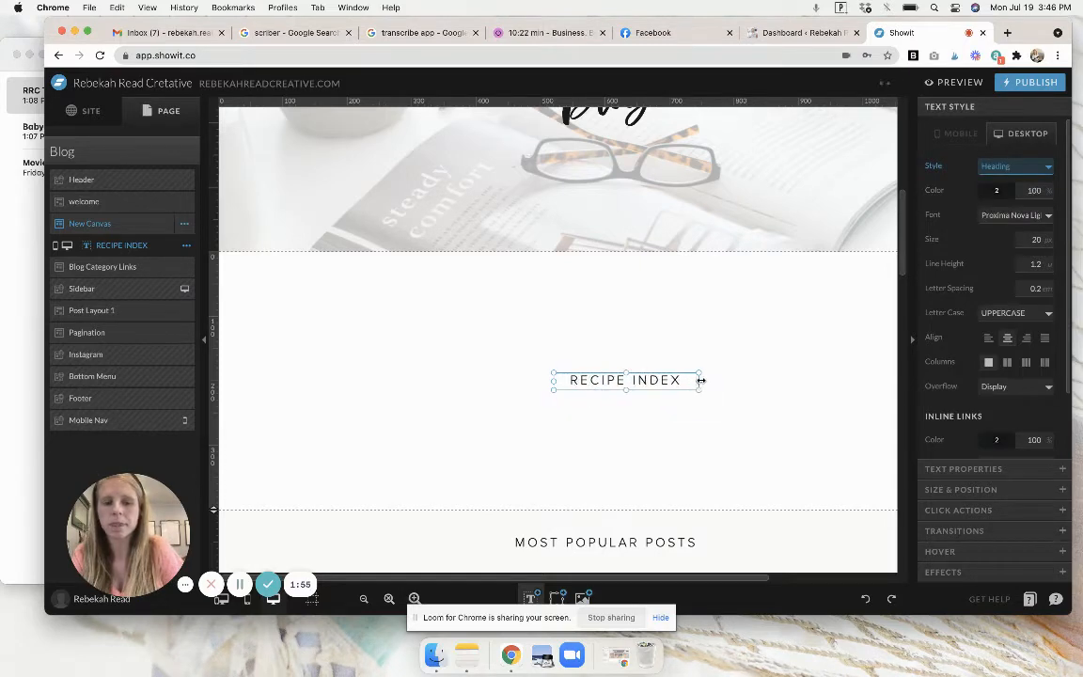
Move the RECIPE INDEX heading up to about Y 45 px and center it horizontally on the canvas.
left_click_drag(648, 380, 615, 288)
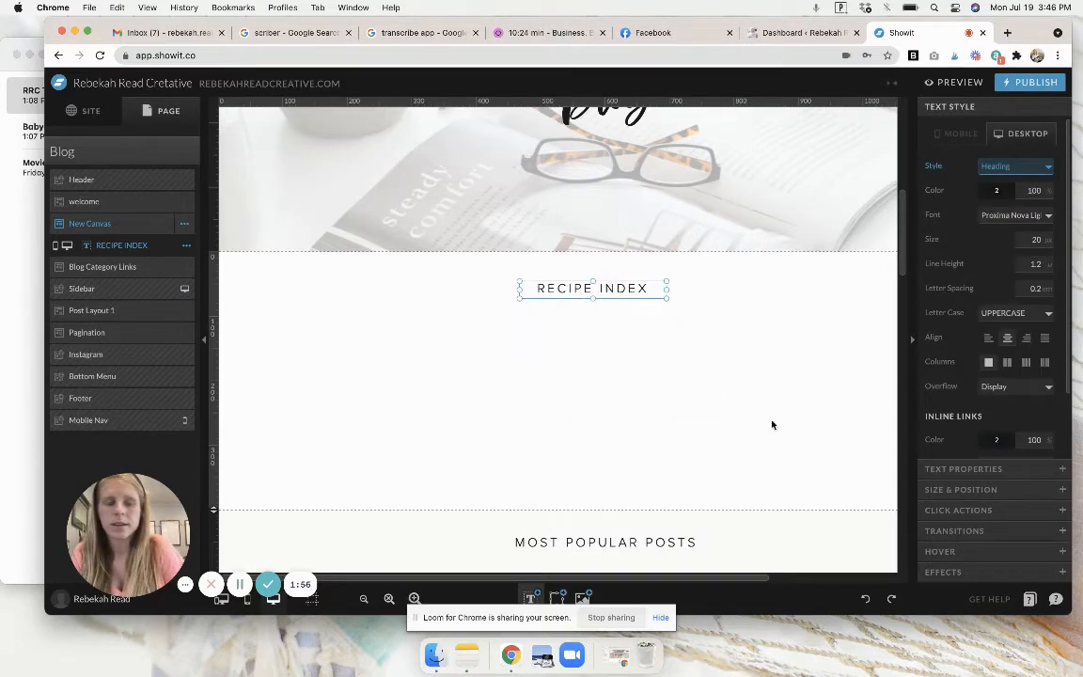
left_click(969, 510)
left_click(1009, 147)
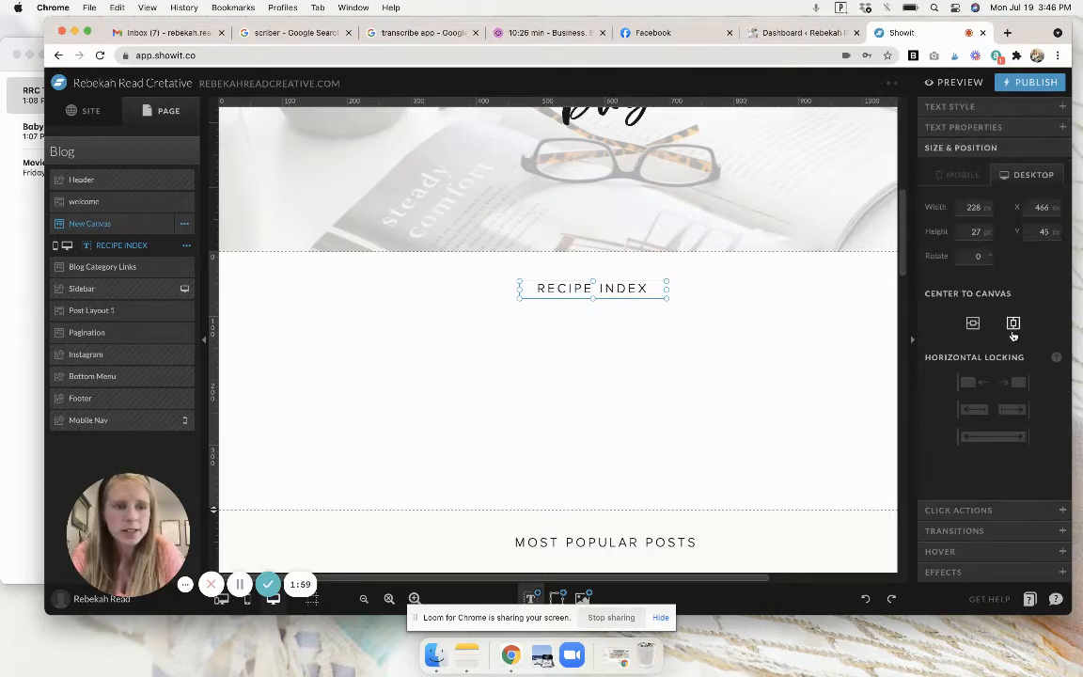
left_click(1013, 324)
left_click(747, 312)
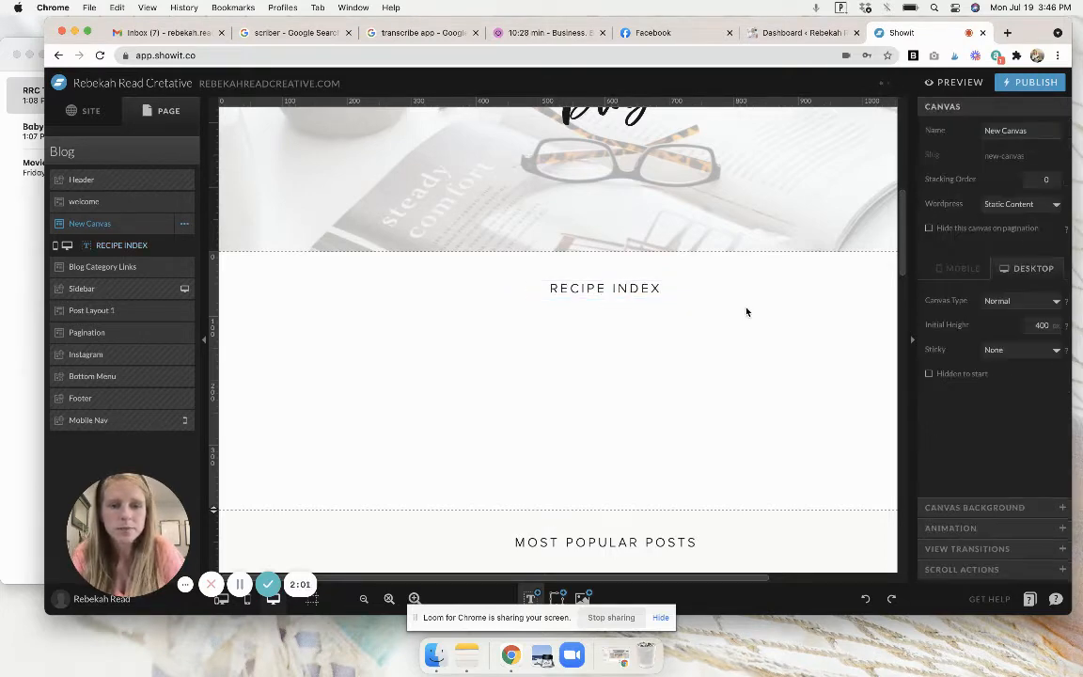
Add a second subheading text element to the new canvas and widen its box to about 557 px.
left_click(531, 597)
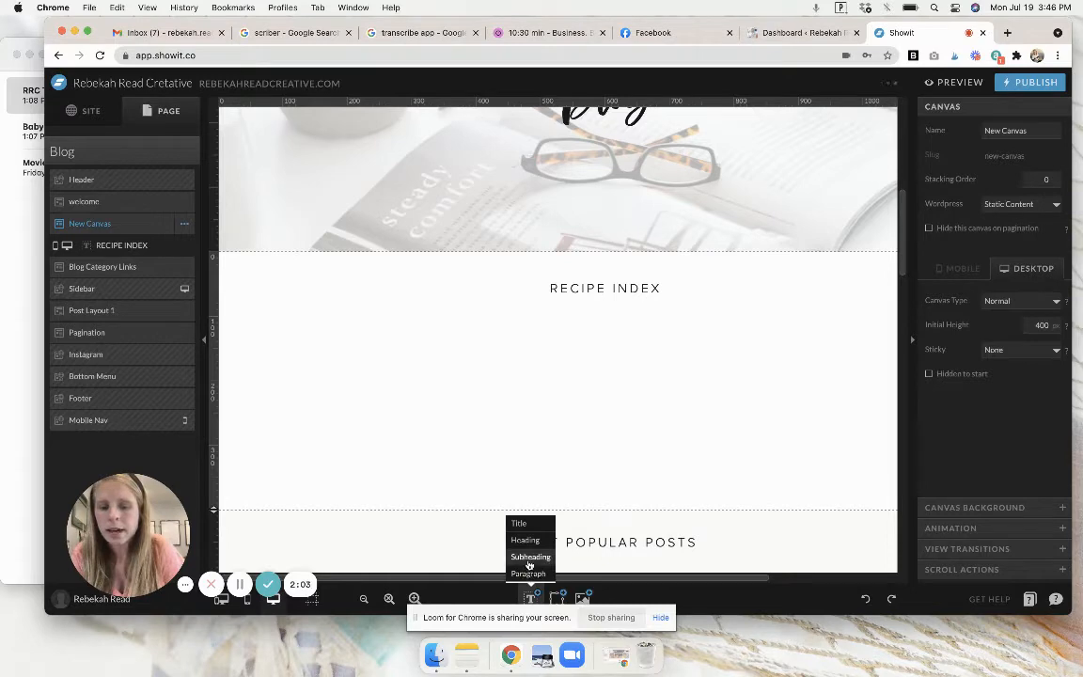
left_click(530, 557)
left_click_drag(657, 381, 912, 364)
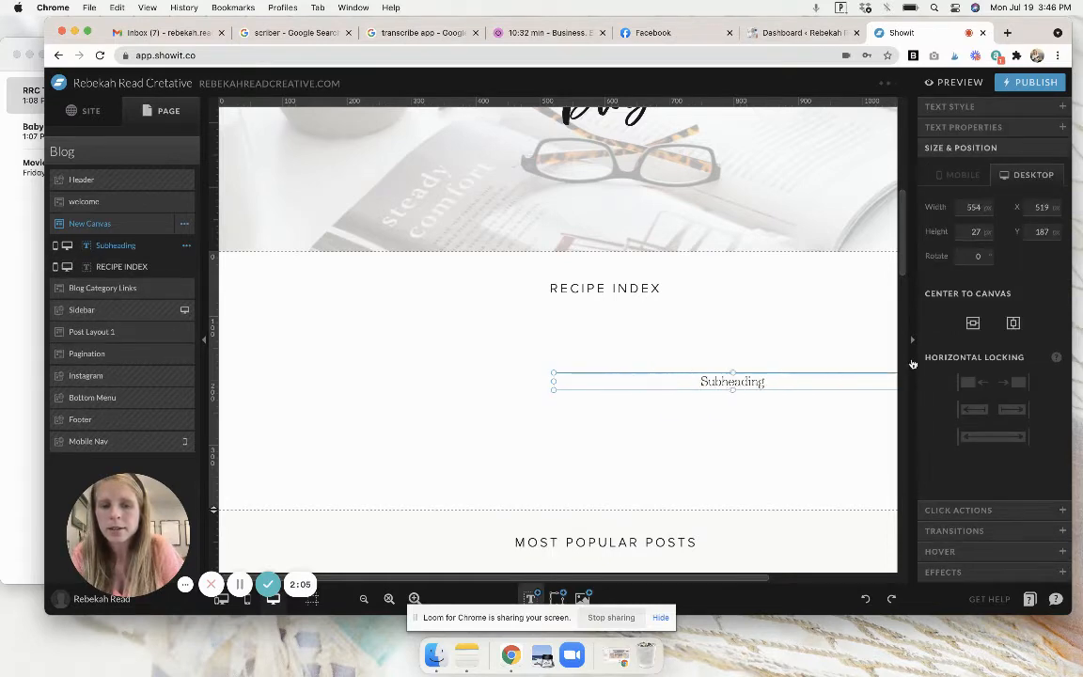
Replace the second subheading's text with "Click the category below to find recipes about healthy desserts".
double_click(741, 381)
type("Cl")
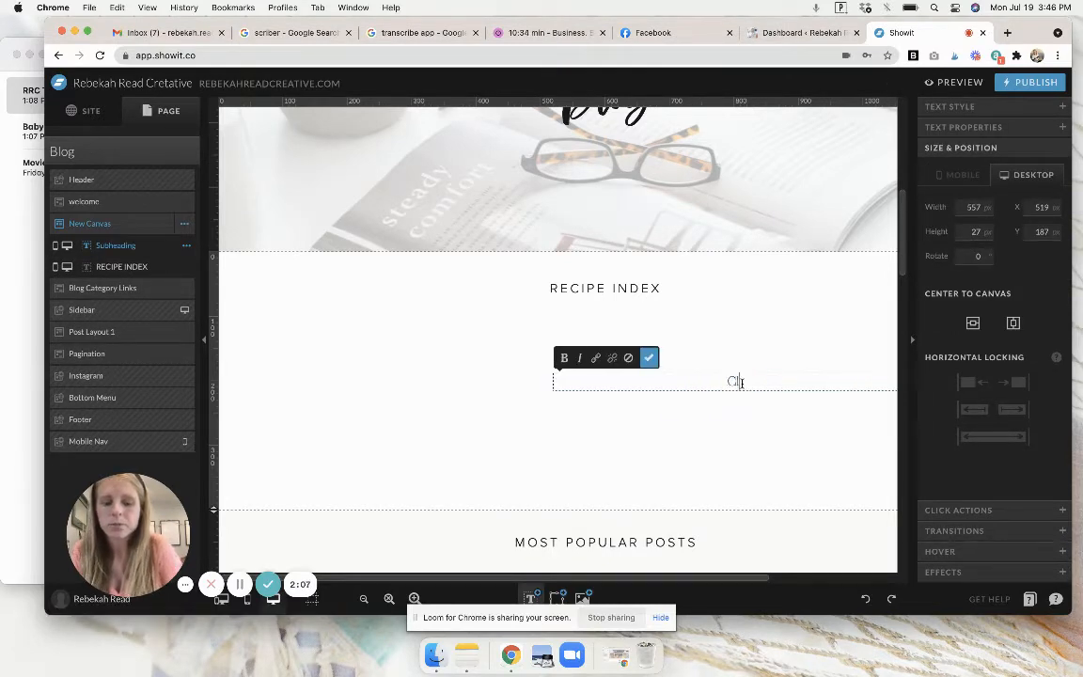
type("ick the categor")
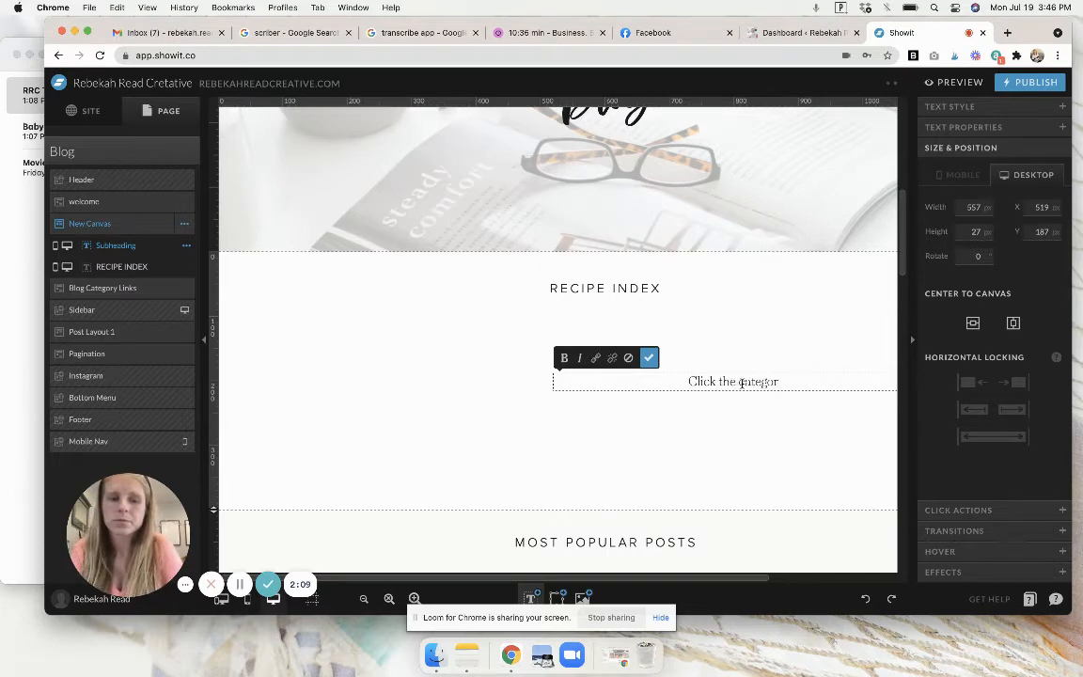
type("y below to fi")
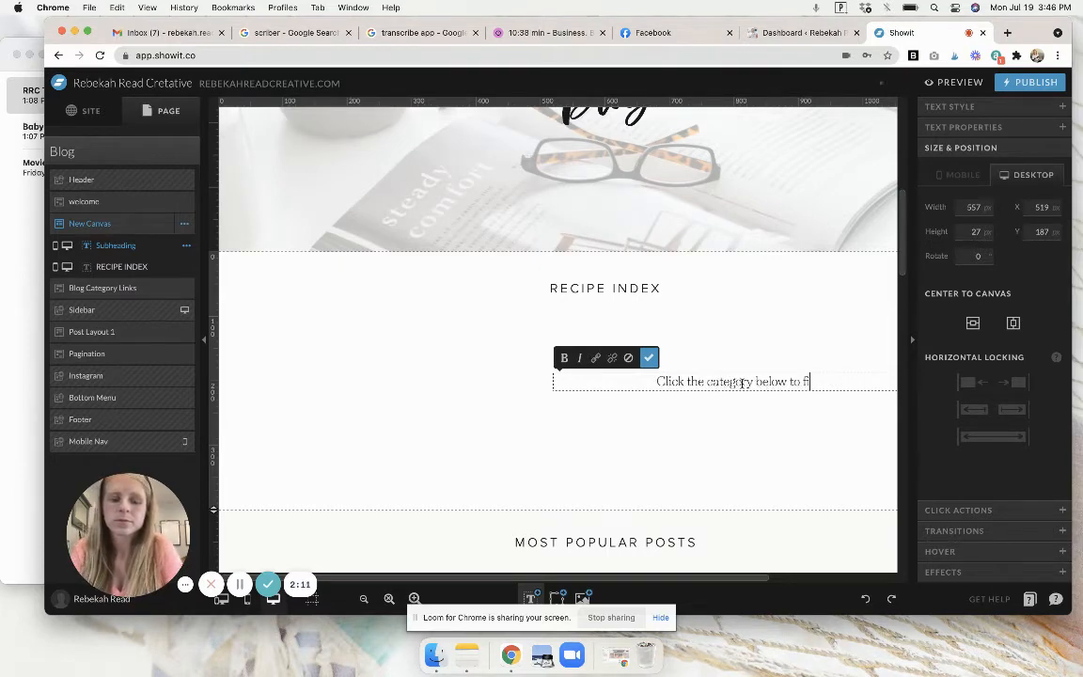
type("nd ")
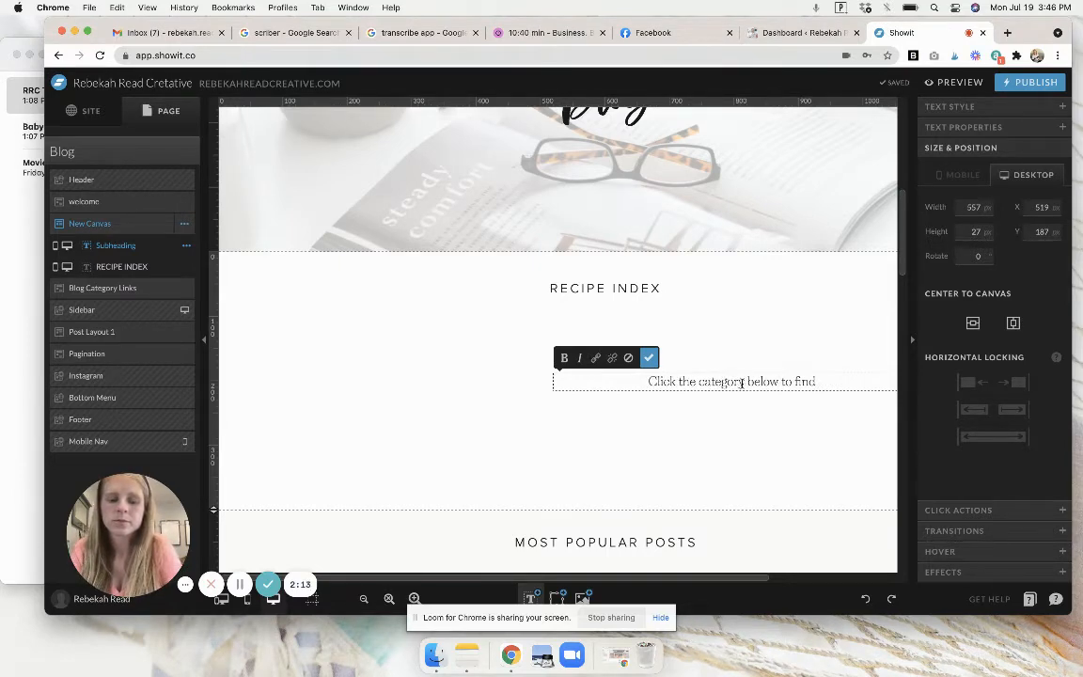
type("recipes about ")
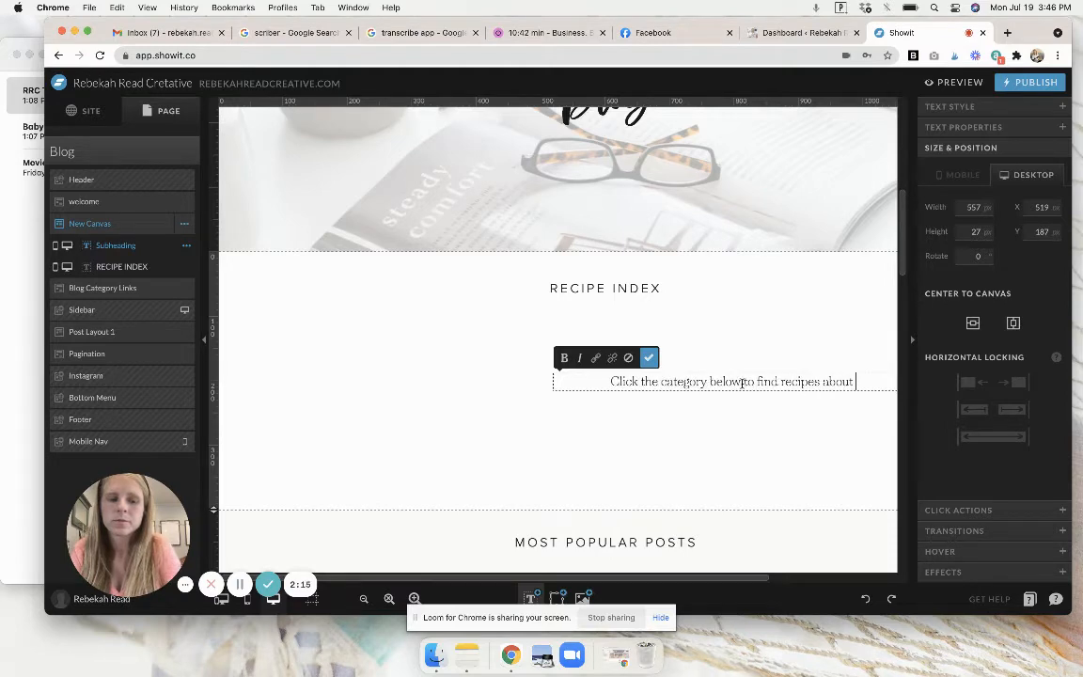
type("he")
type("althy ")
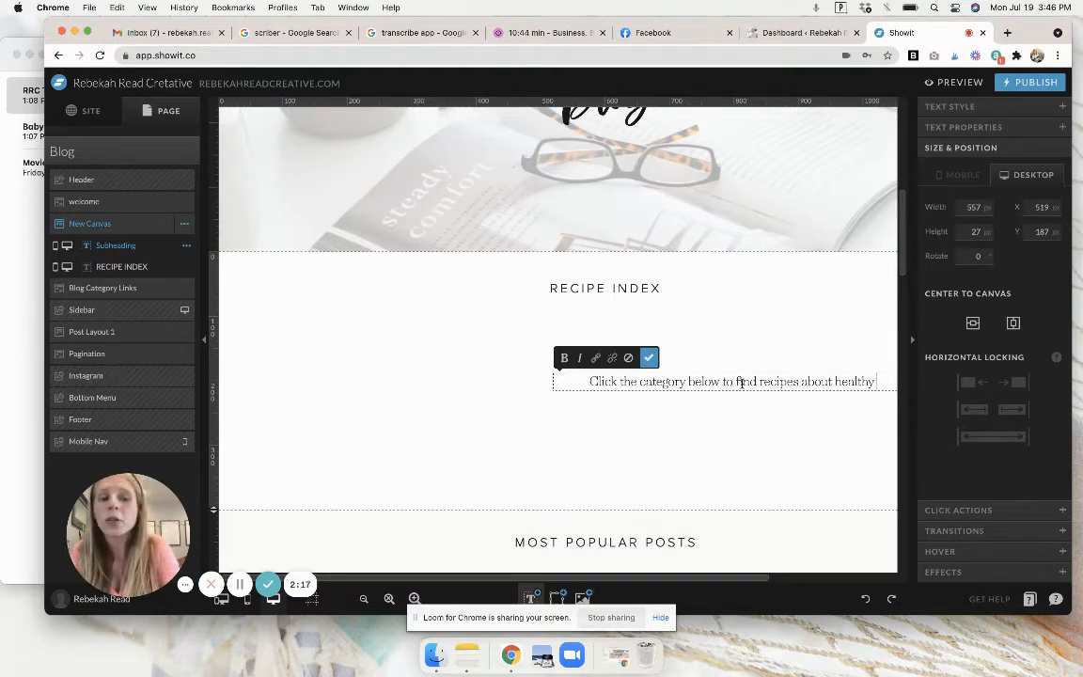
type("desserts")
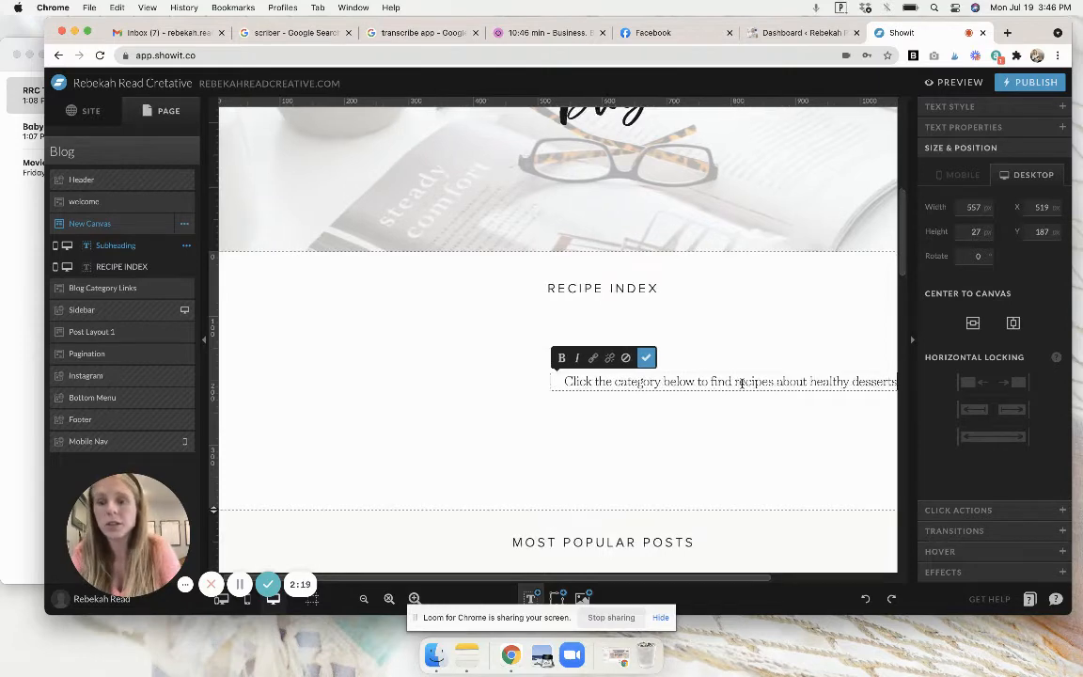
type(".")
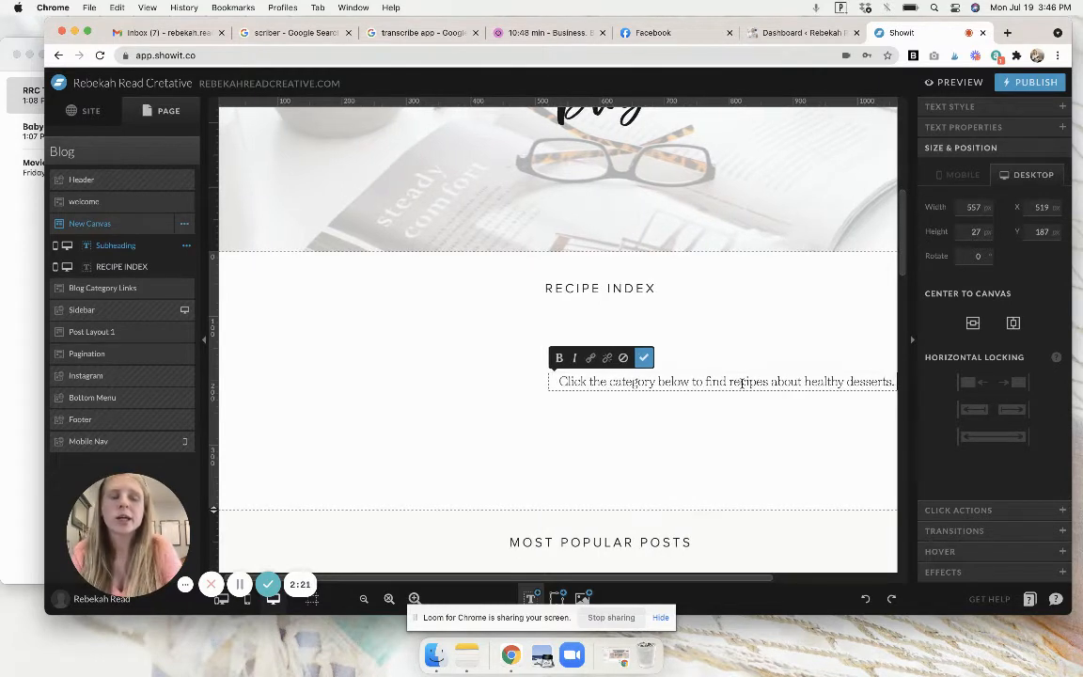
key("BackSpace")
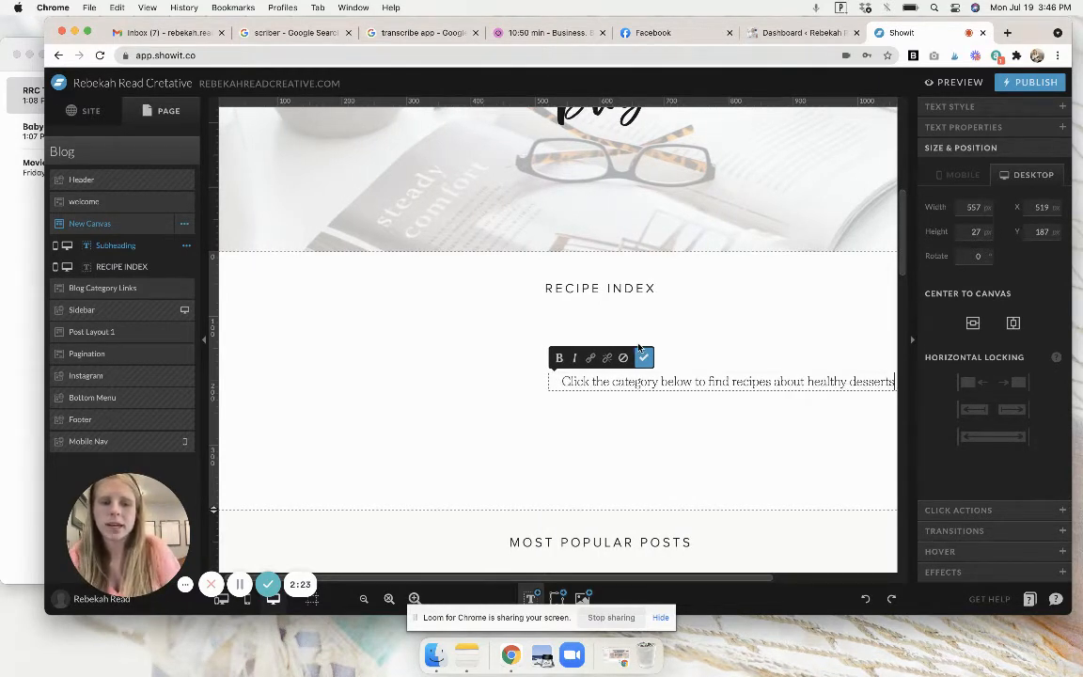
left_click(644, 358)
Move the instruction text below the RECIPE INDEX heading to about X 206, Y 111 and enlarge its box to about 820 by 232 px.
left_click_drag(643, 360, 483, 329)
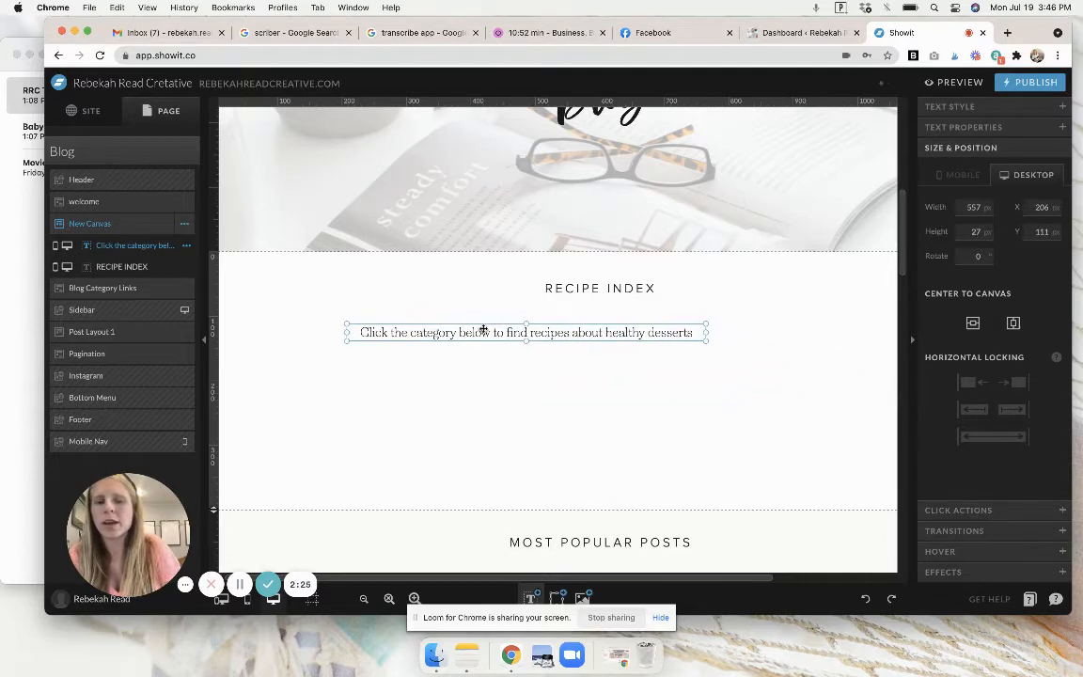
left_click_drag(706, 334, 875, 334)
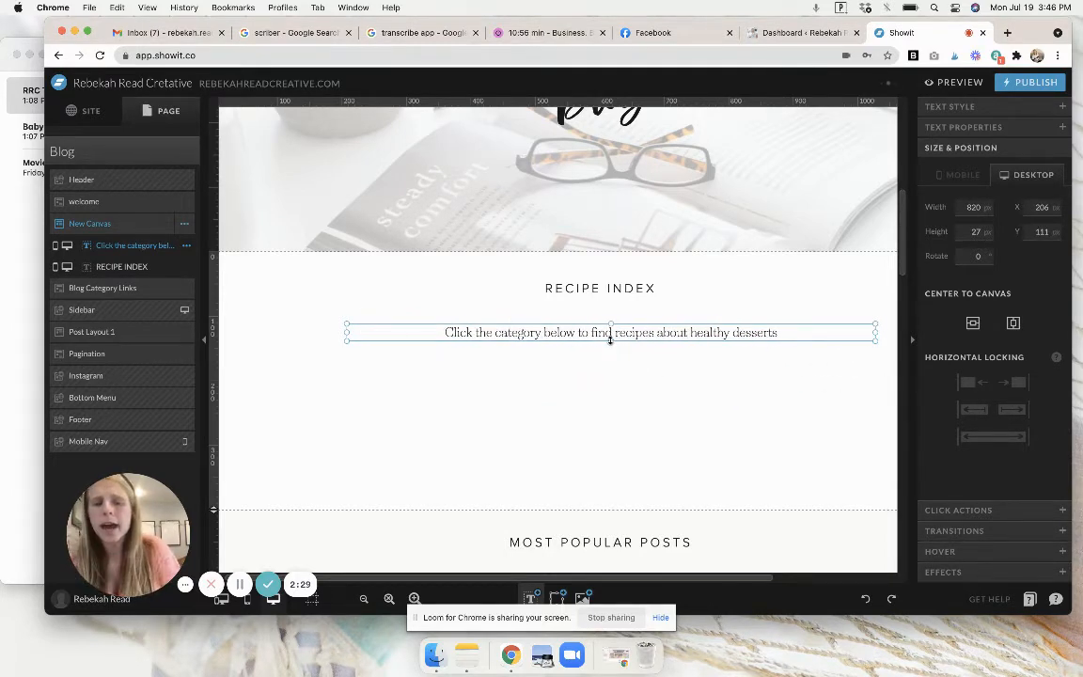
left_click_drag(612, 340, 612, 475)
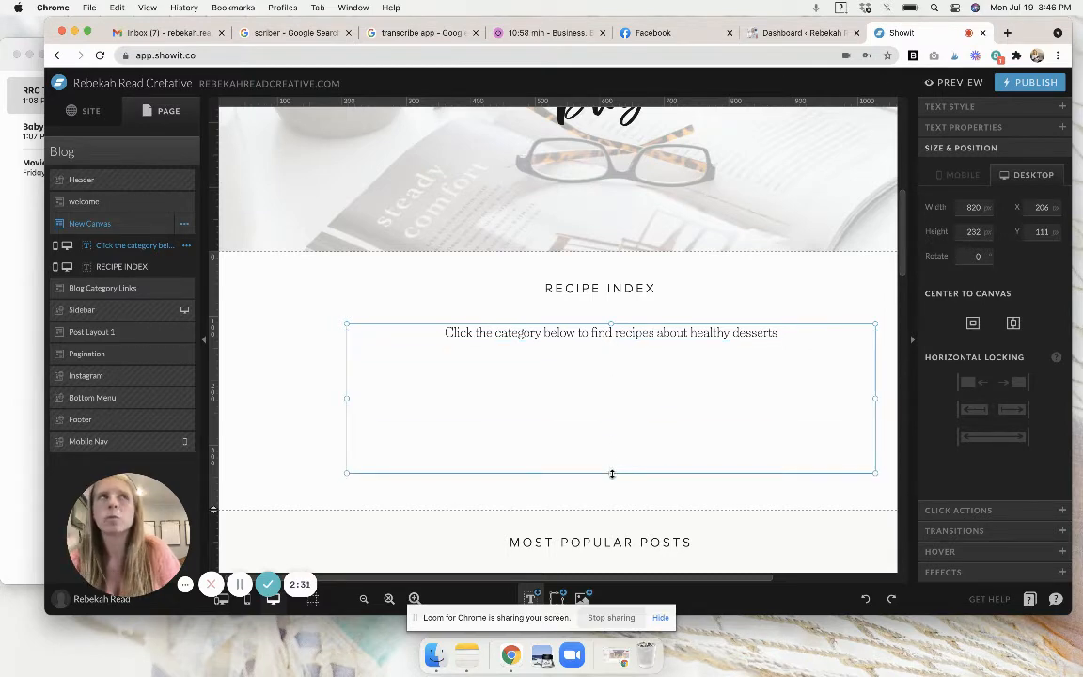
Extend the instruction sentence after "healthy desserts" with ", main meals, or lunch ideas.".
double_click(784, 335)
type(", m")
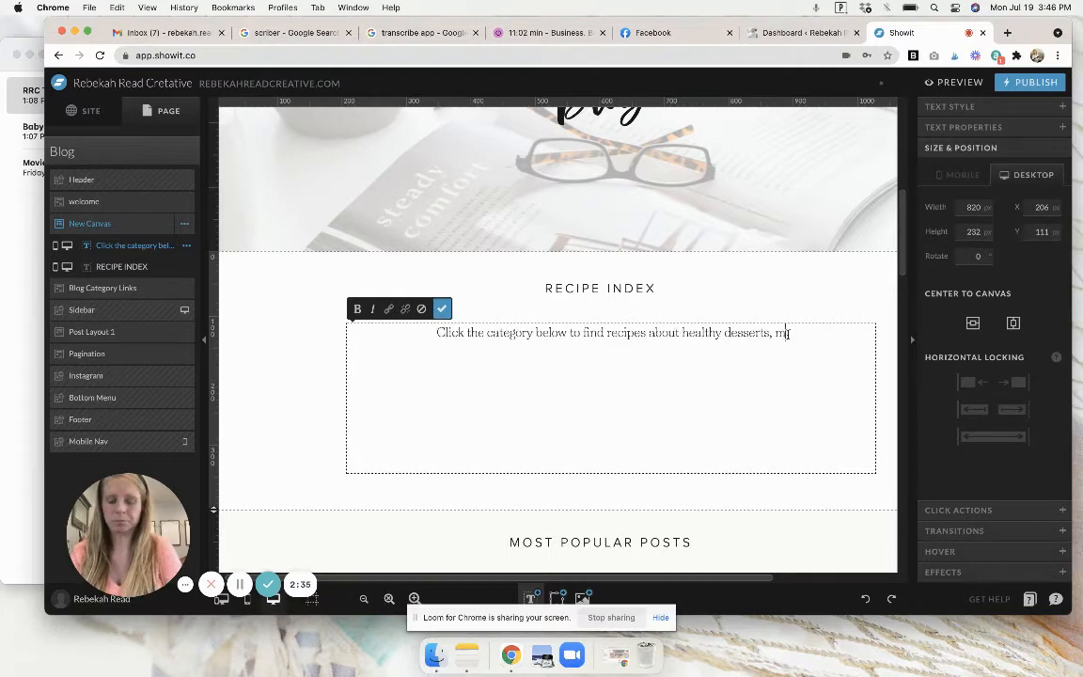
type("ain meals, ")
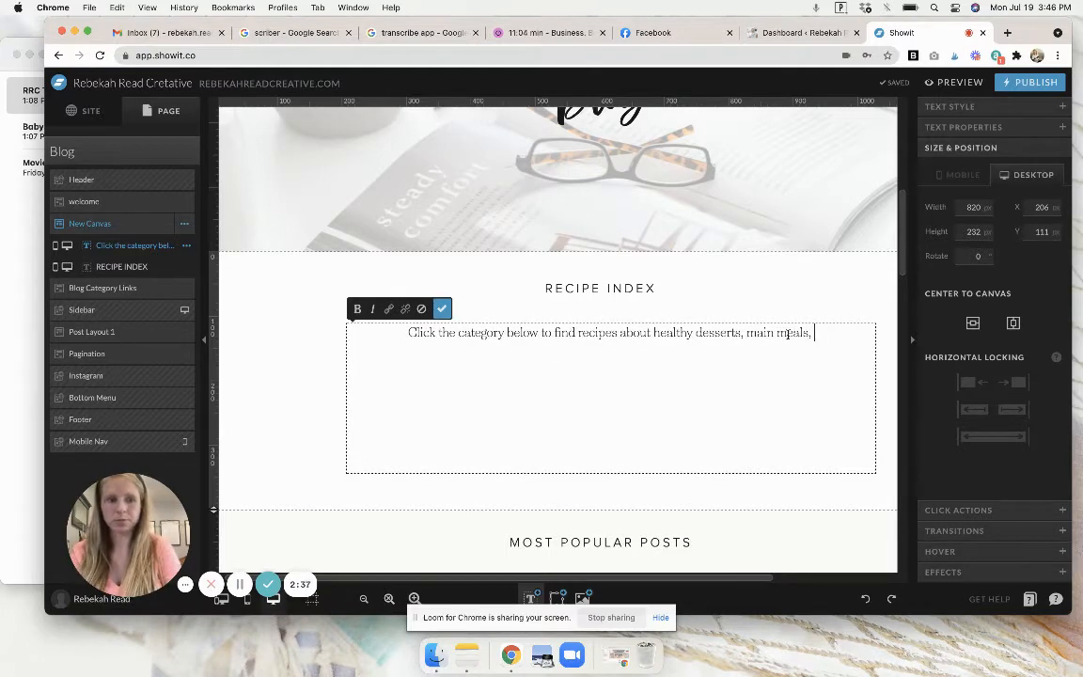
type("or")
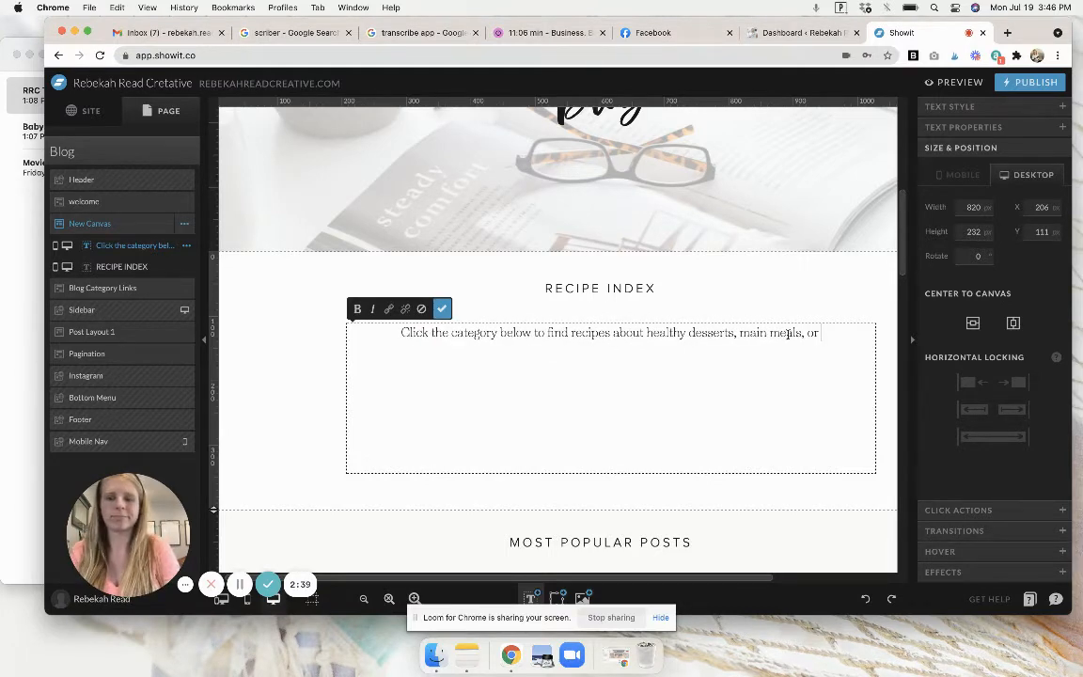
type(" lunch ideas.")
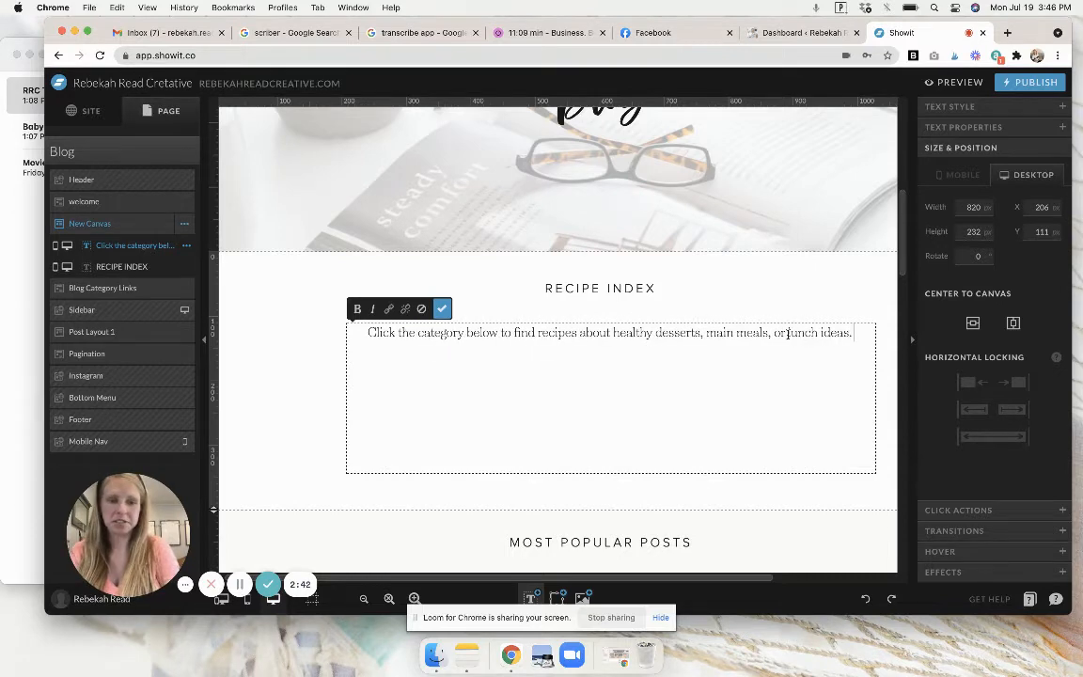
left_click(446, 310)
Center the instruction text horizontally on the canvas and shorten its box to fit the single line.
left_click(1019, 325)
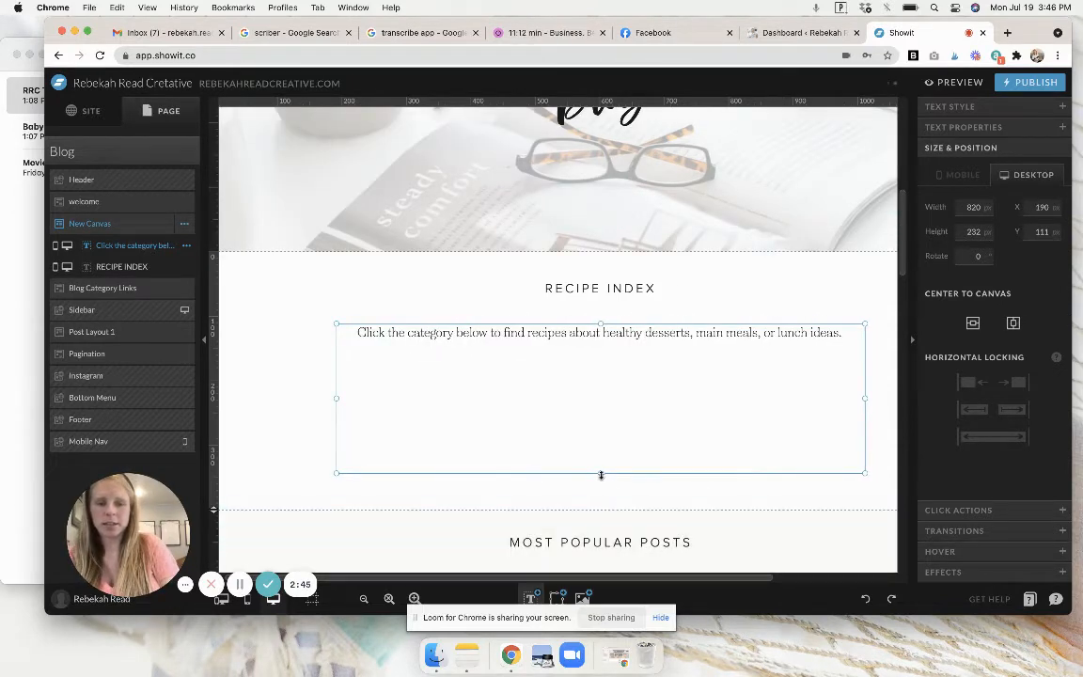
left_click_drag(601, 473, 606, 353)
Set the new canvas's background to the tan palette color number 5.
left_click(602, 386)
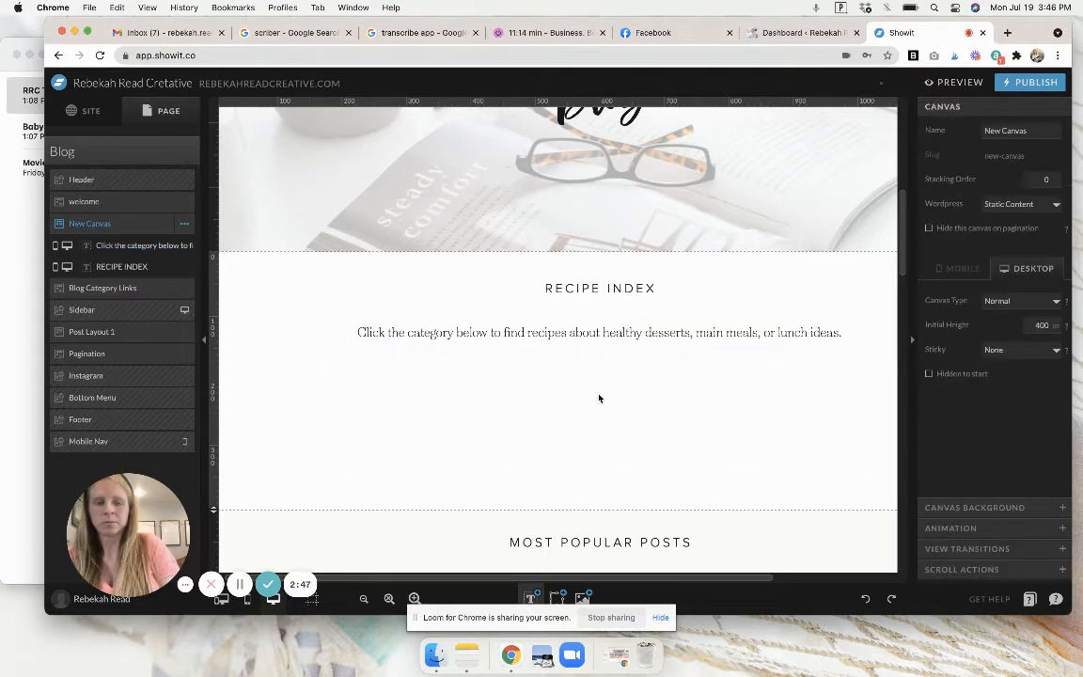
left_click(968, 508)
left_click(1003, 212)
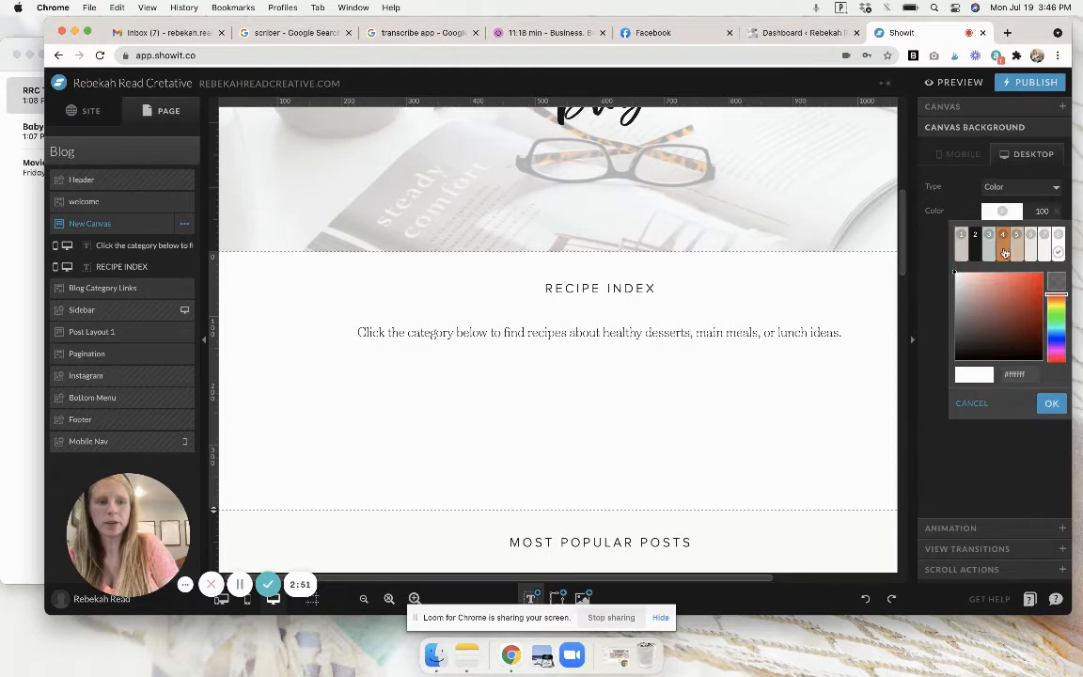
left_click(1013, 248)
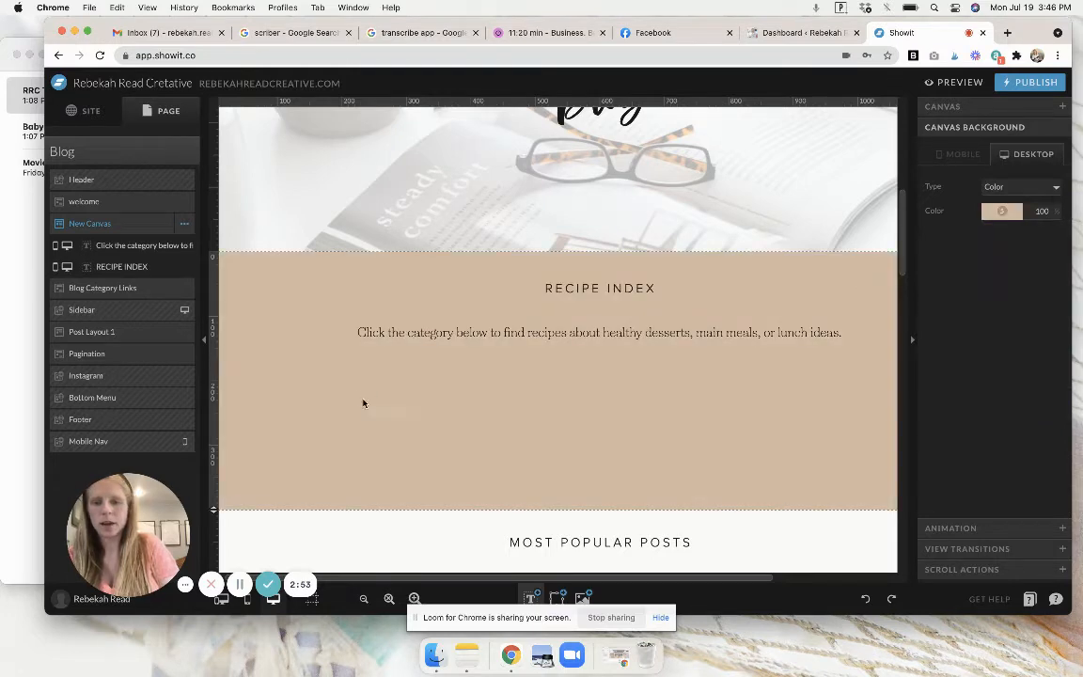
Add a rectangle of about 848 by 92 px over the instruction text, centered horizontally at about Y 83 px.
mouse_move(554, 599)
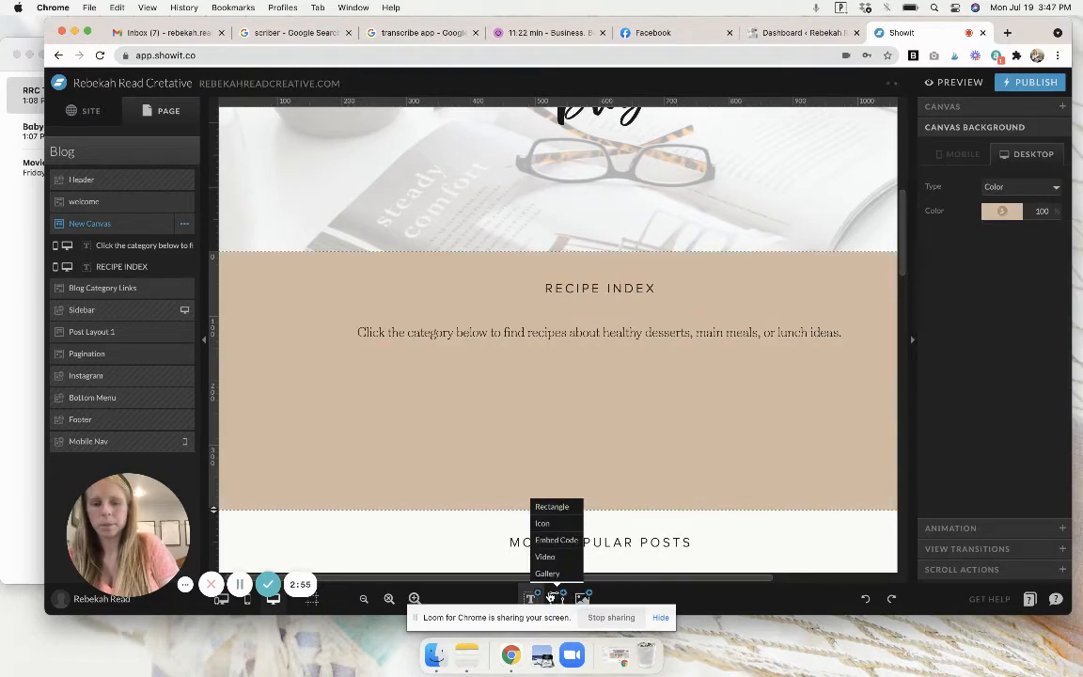
left_click(551, 507)
left_click_drag(551, 389, 412, 367)
left_click_drag(616, 357, 854, 356)
left_click_drag(580, 409, 583, 365)
left_click(1013, 303)
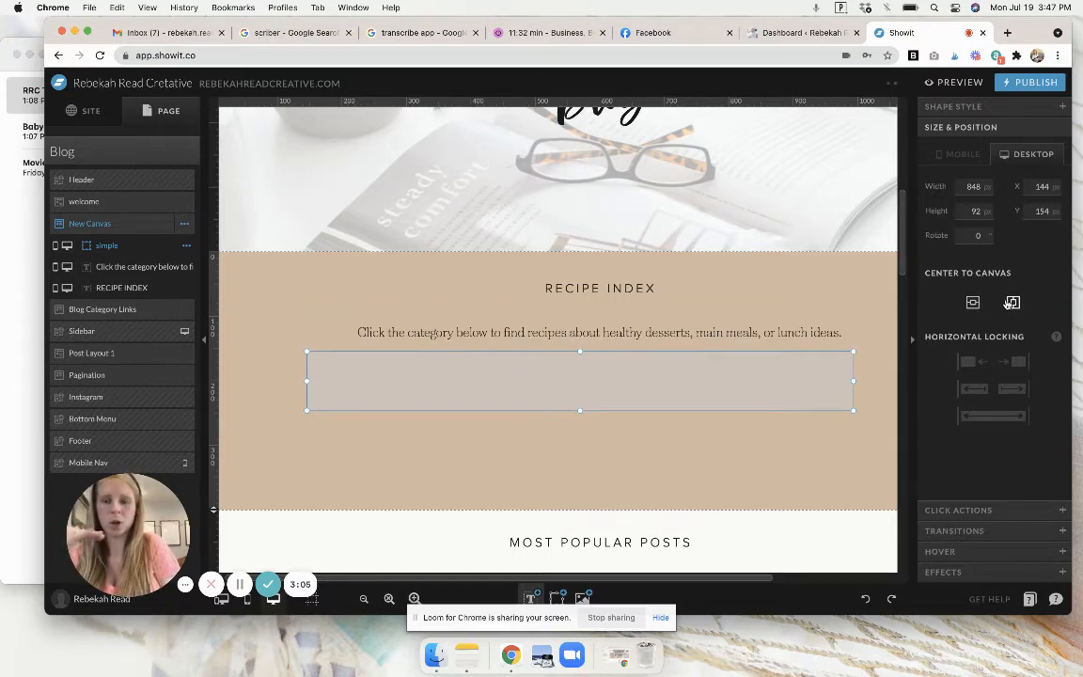
key("super+z")
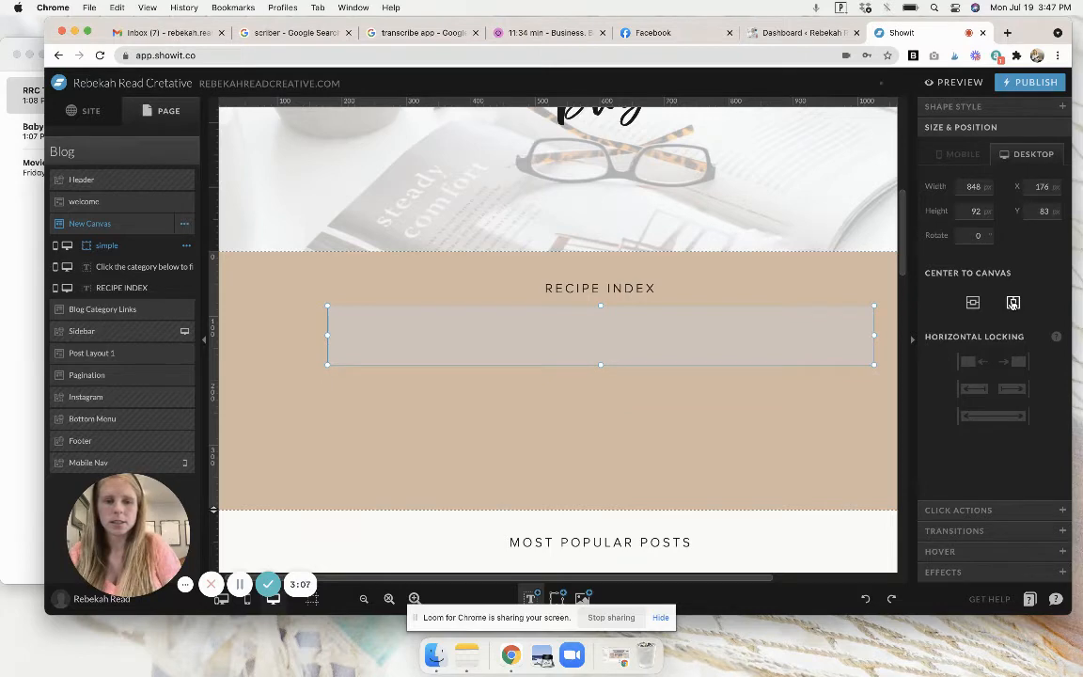
Fill the rectangle with white and move its layer behind the instruction text.
left_click(952, 106)
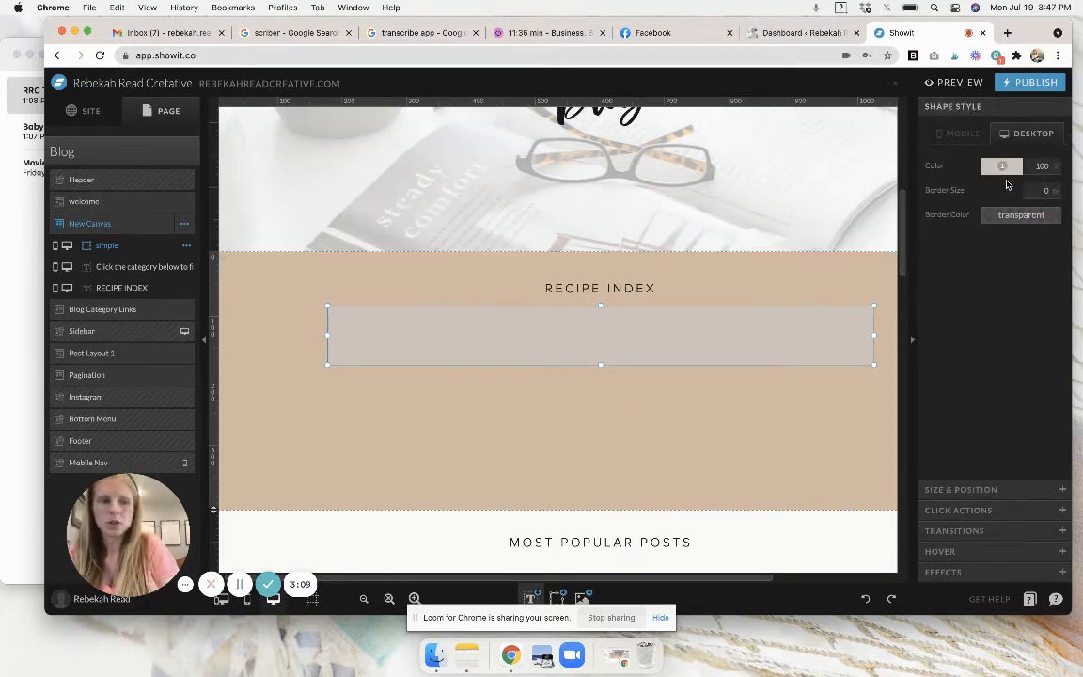
left_click(1002, 166)
left_click(956, 177)
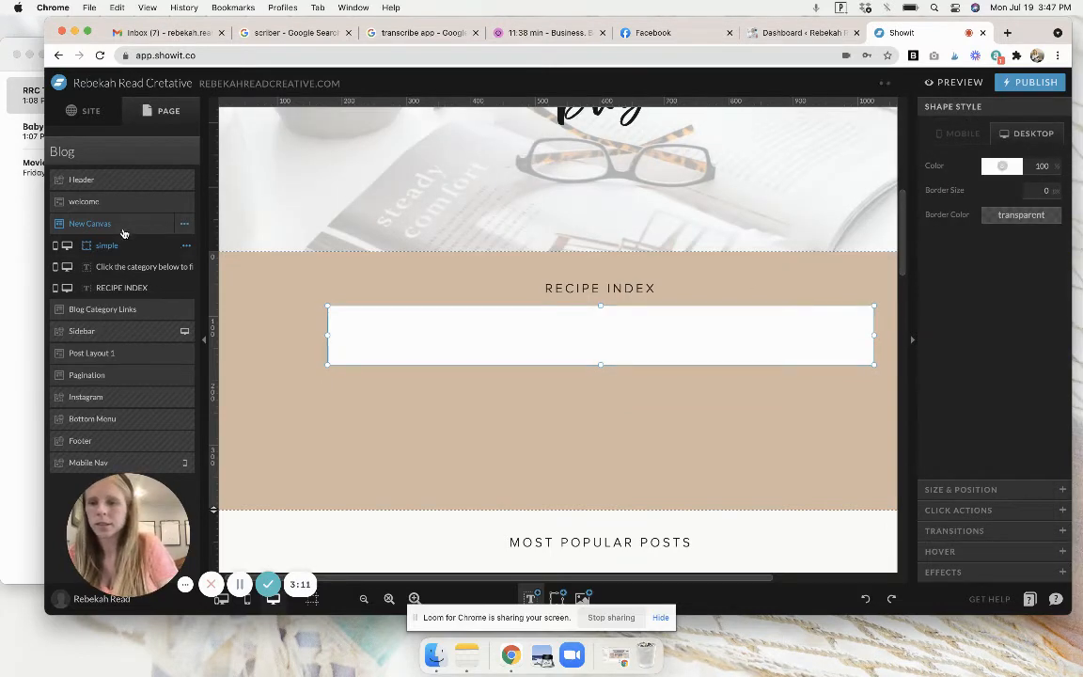
left_click_drag(123, 244, 124, 269)
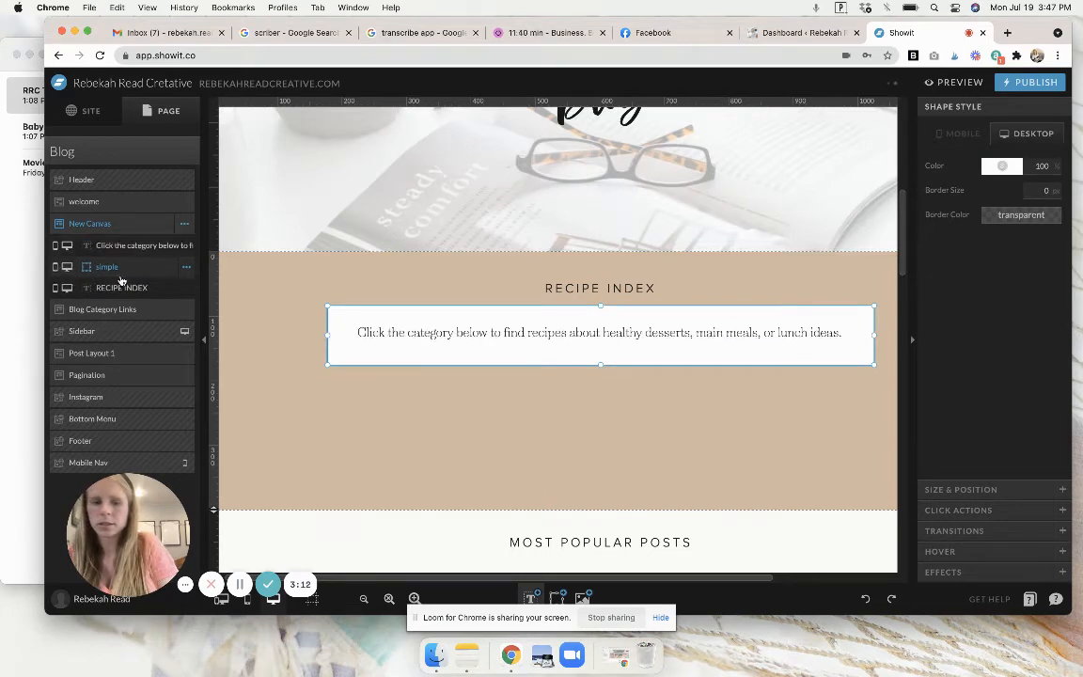
Add a paragraph text reading "Category 1", narrow its box, and place it below the white rectangle's left end.
left_click(584, 470)
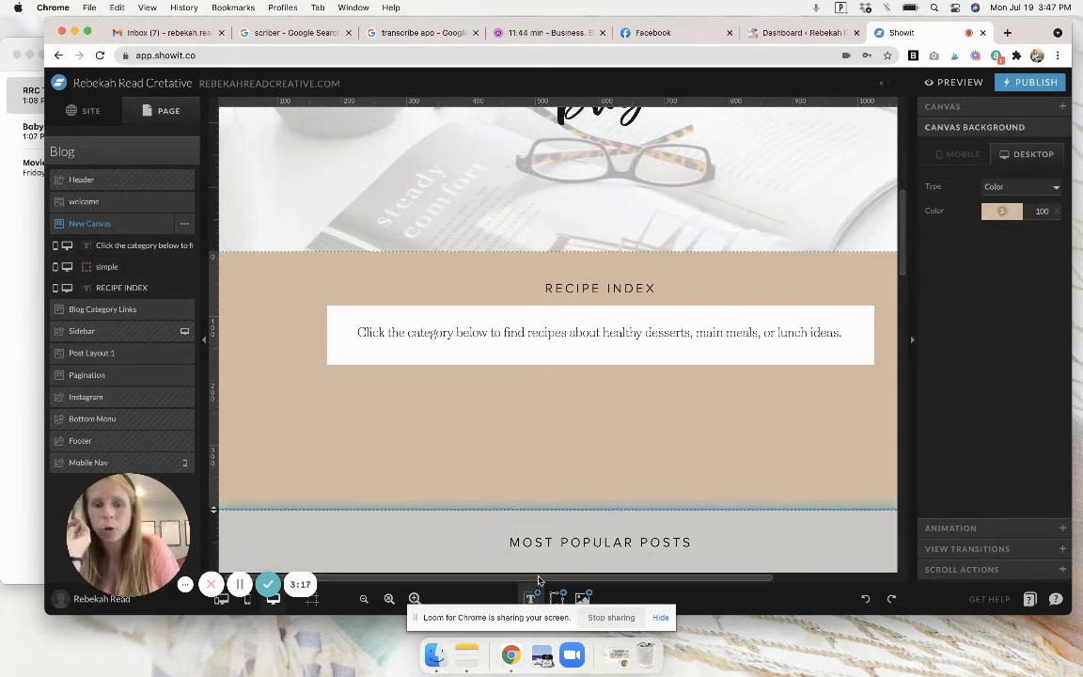
mouse_move(532, 598)
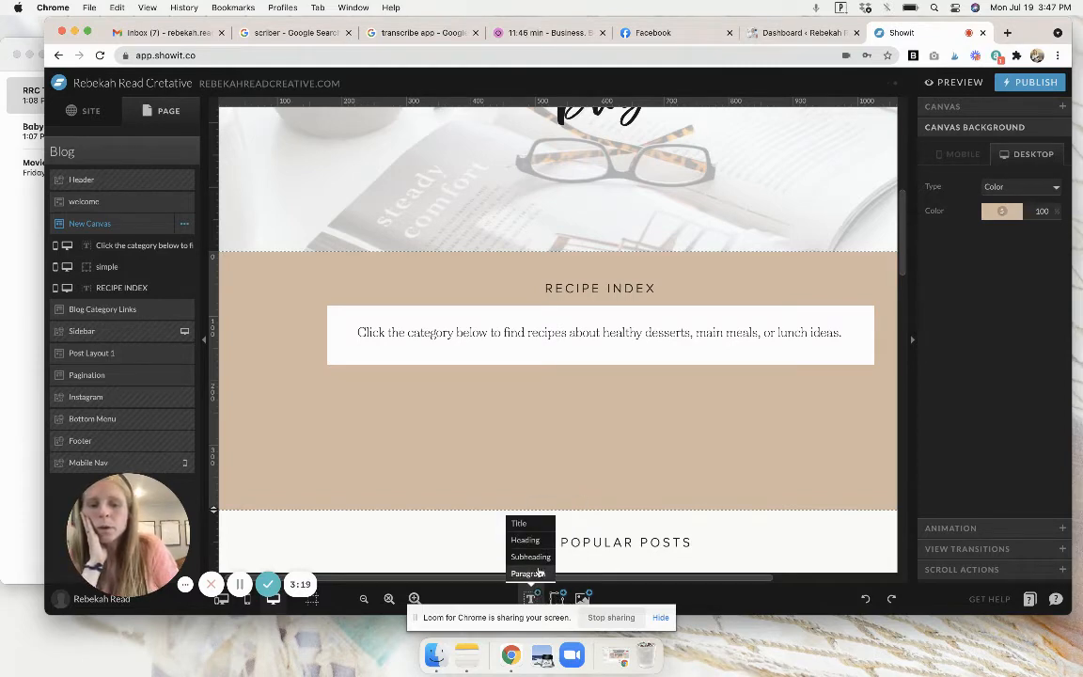
left_click(528, 573)
double_click(600, 381)
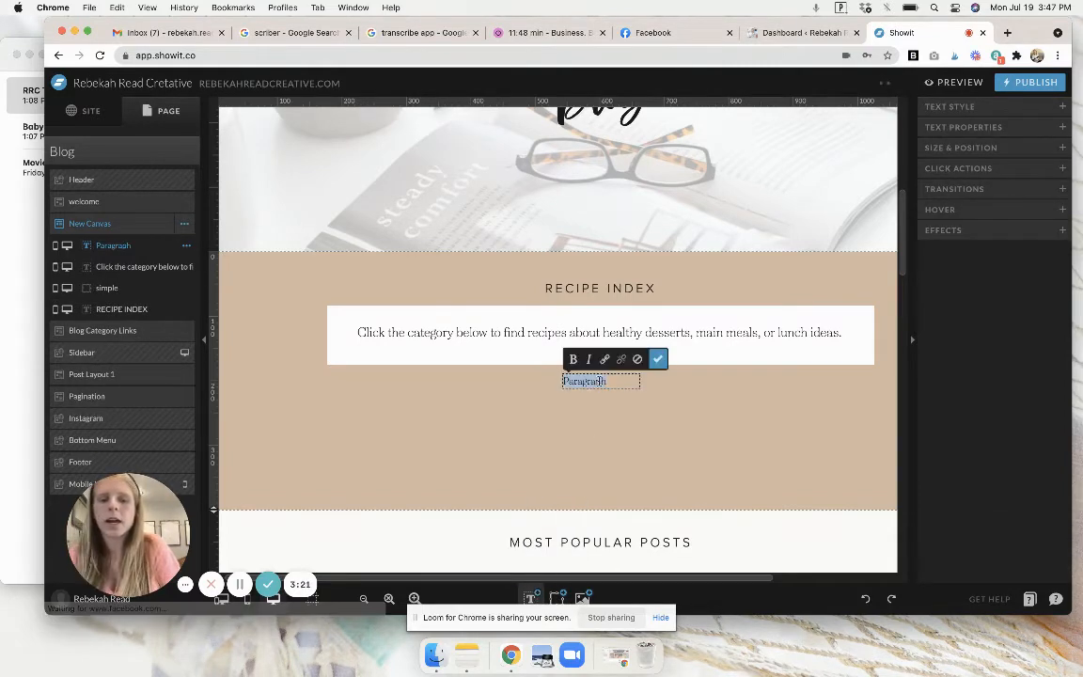
type("Category")
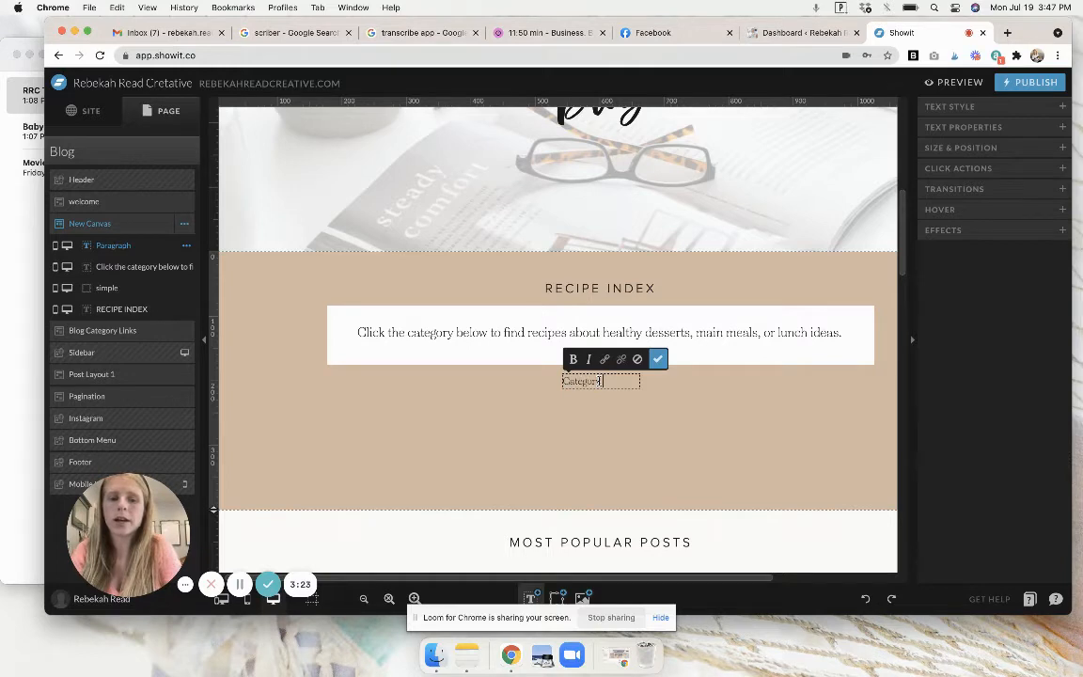
type(" 1")
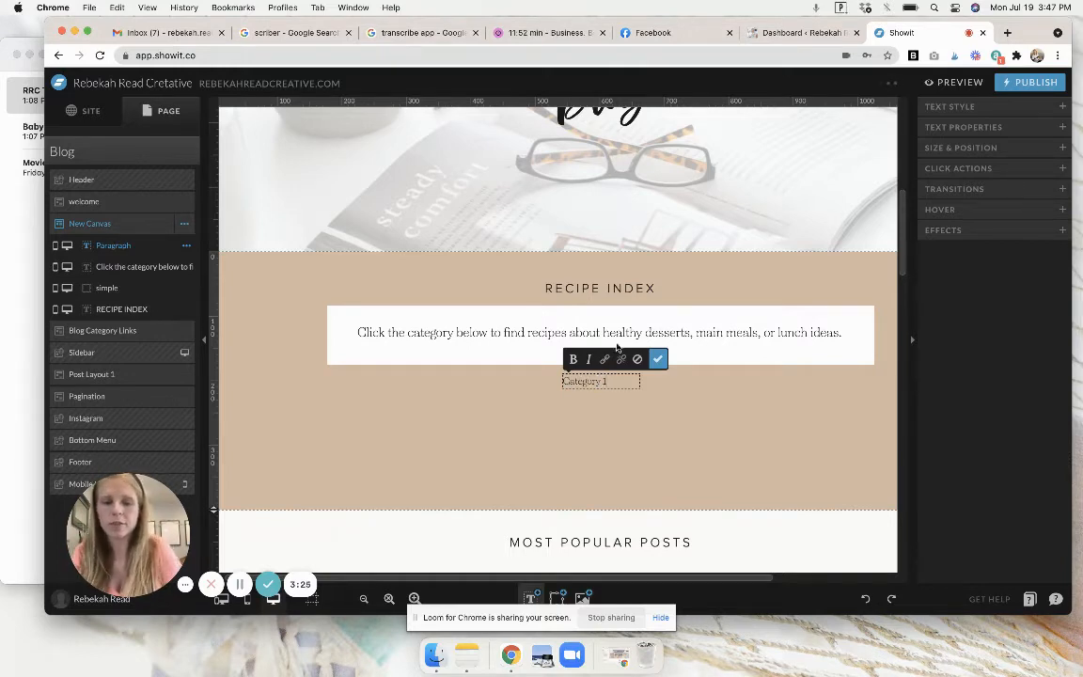
left_click(660, 360)
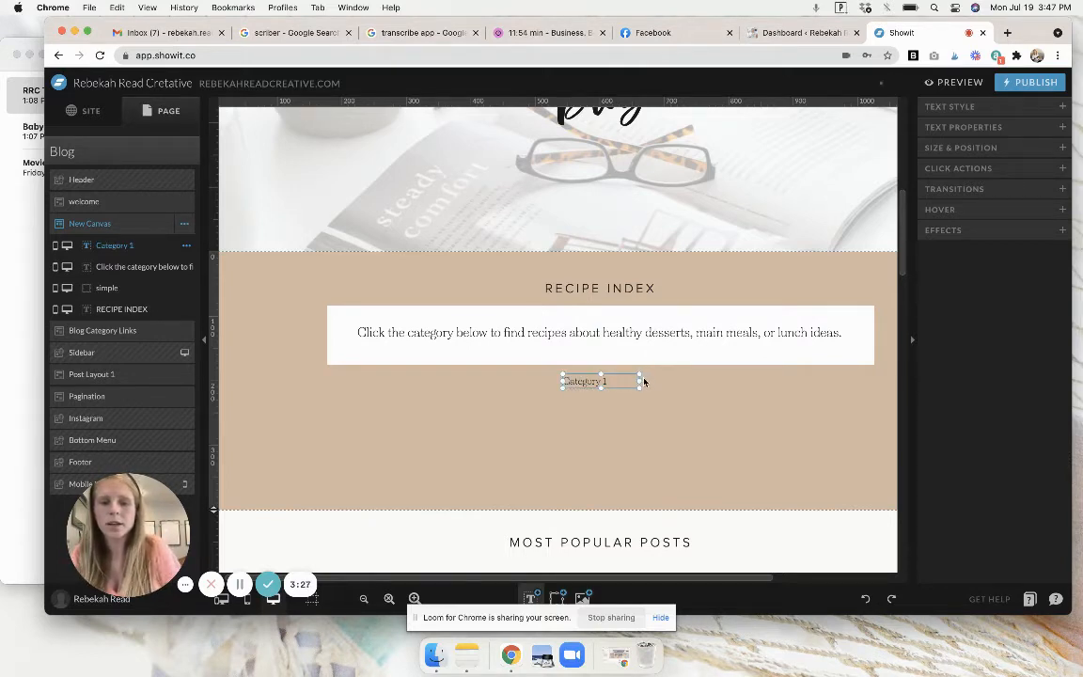
left_click_drag(640, 380, 347, 406)
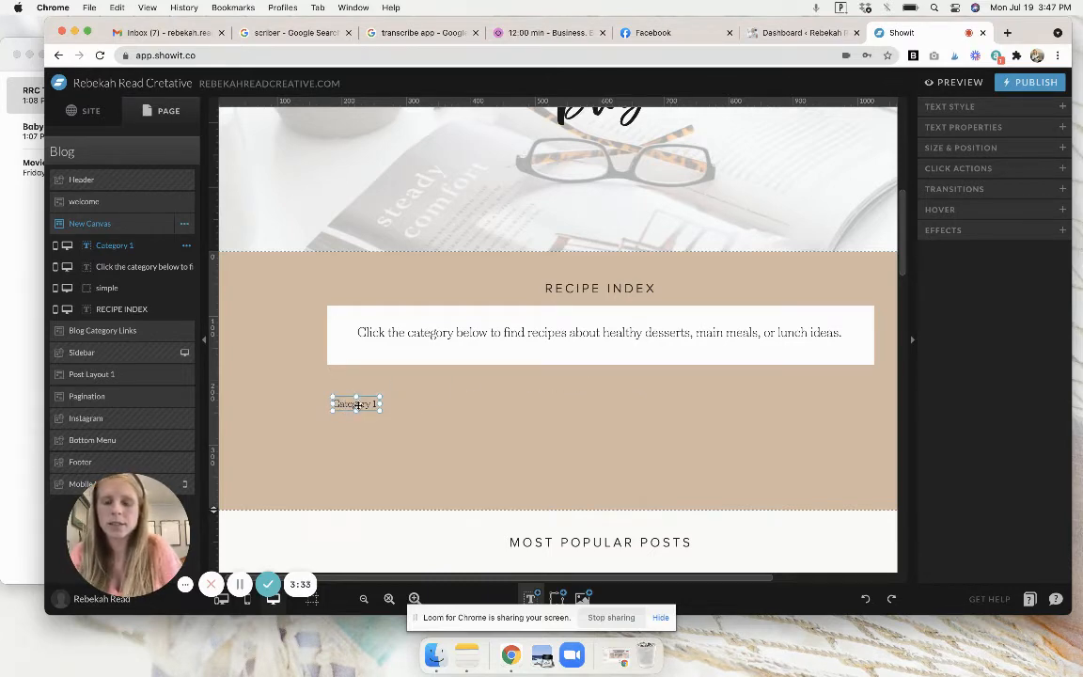
Duplicate the Category 1 text and place the copy just to the right of the original on the same line.
key("super+d")
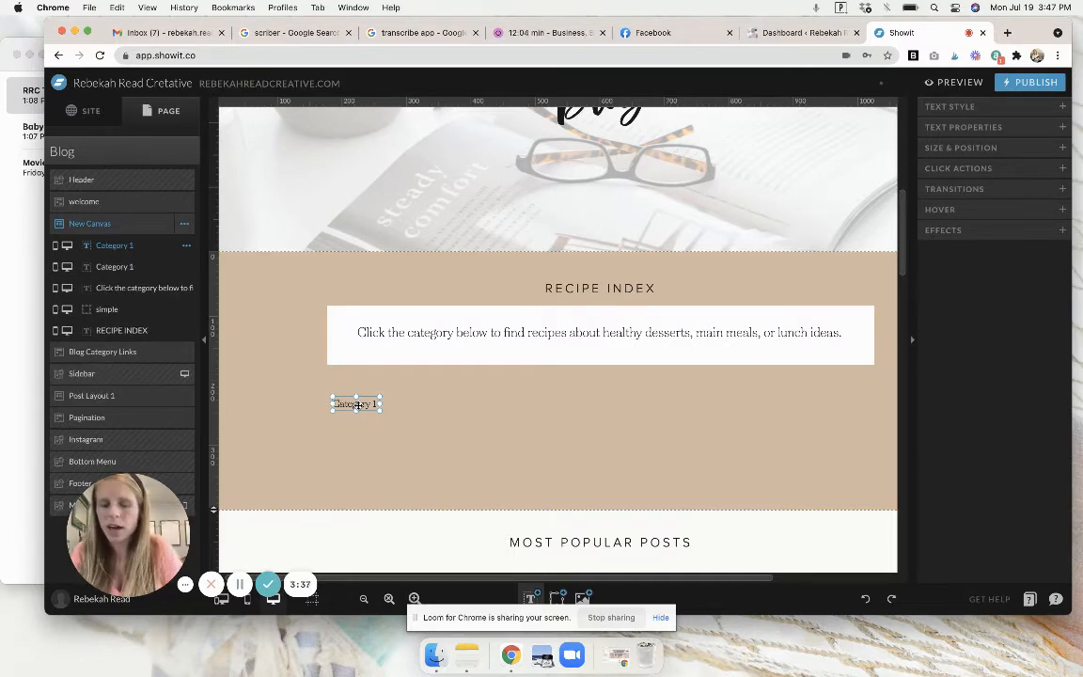
left_click_drag(357, 405, 430, 405)
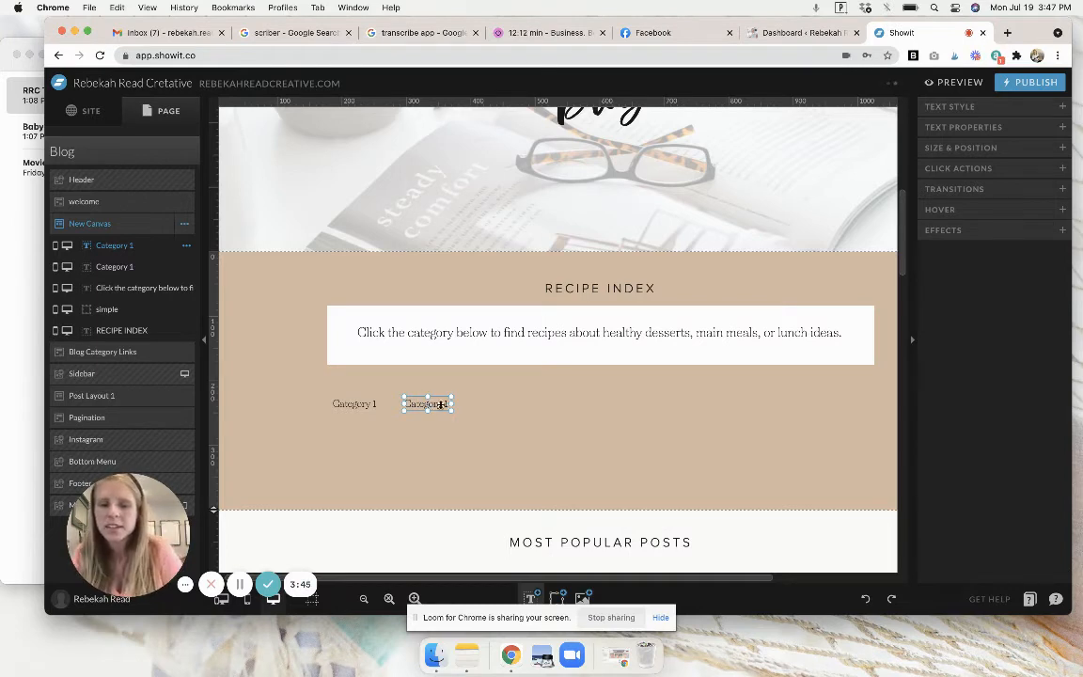
Change the duplicated label's text to "Category 2".
double_click(441, 404)
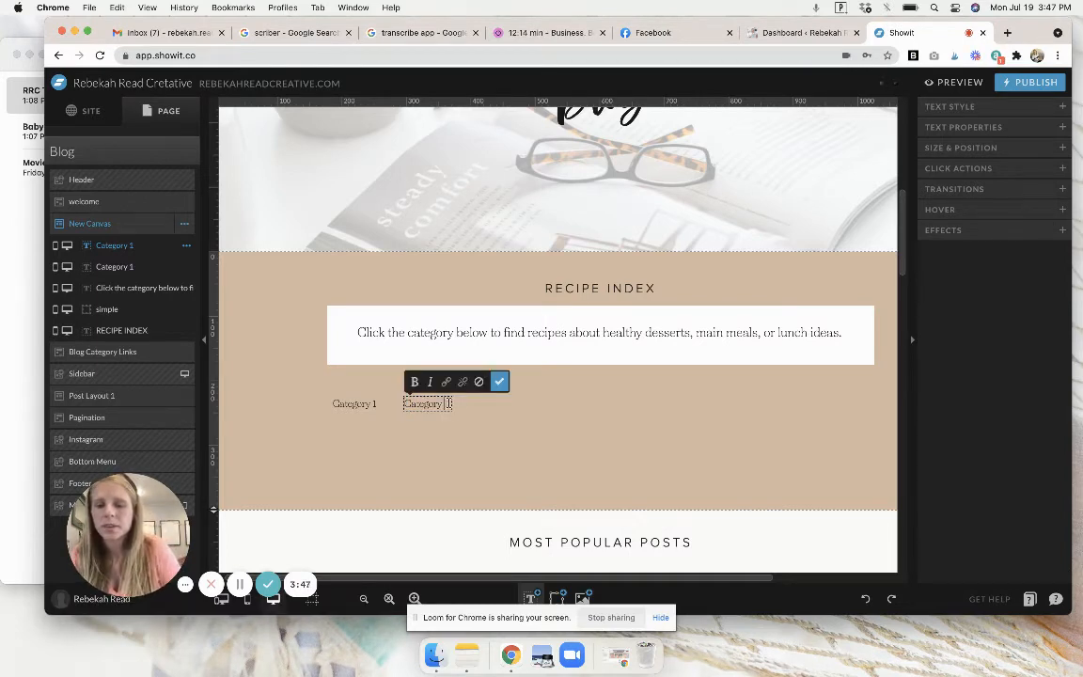
type("2")
left_click(499, 381)
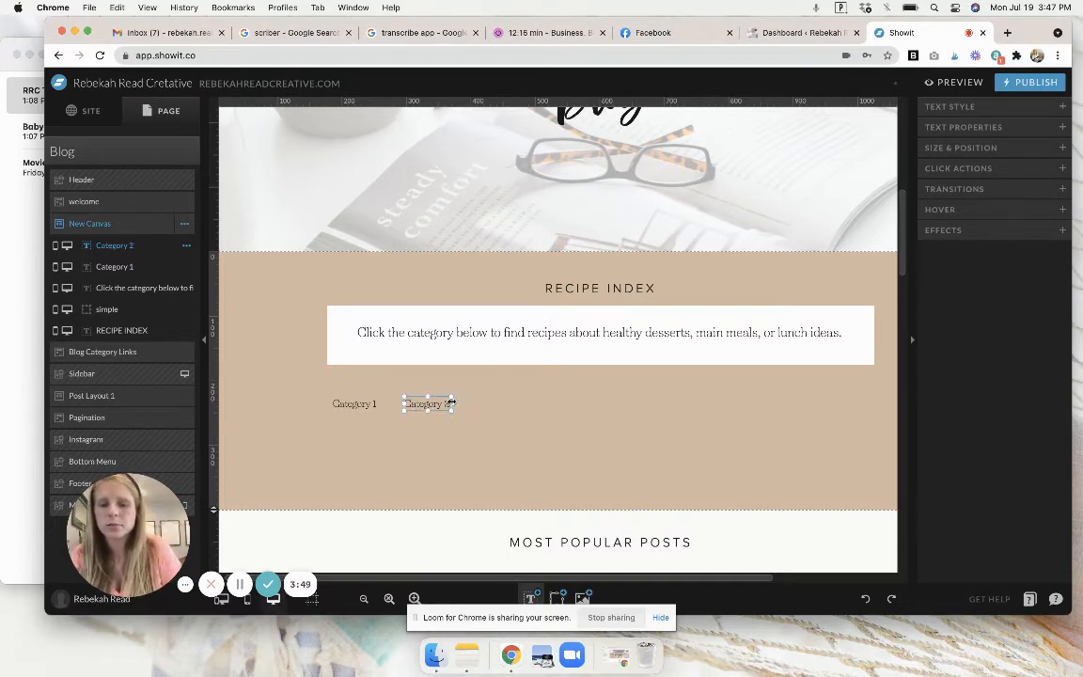
Duplicate the Category 2 label, place the copy to its right, and change its text to "Category 3".
key("super+d")
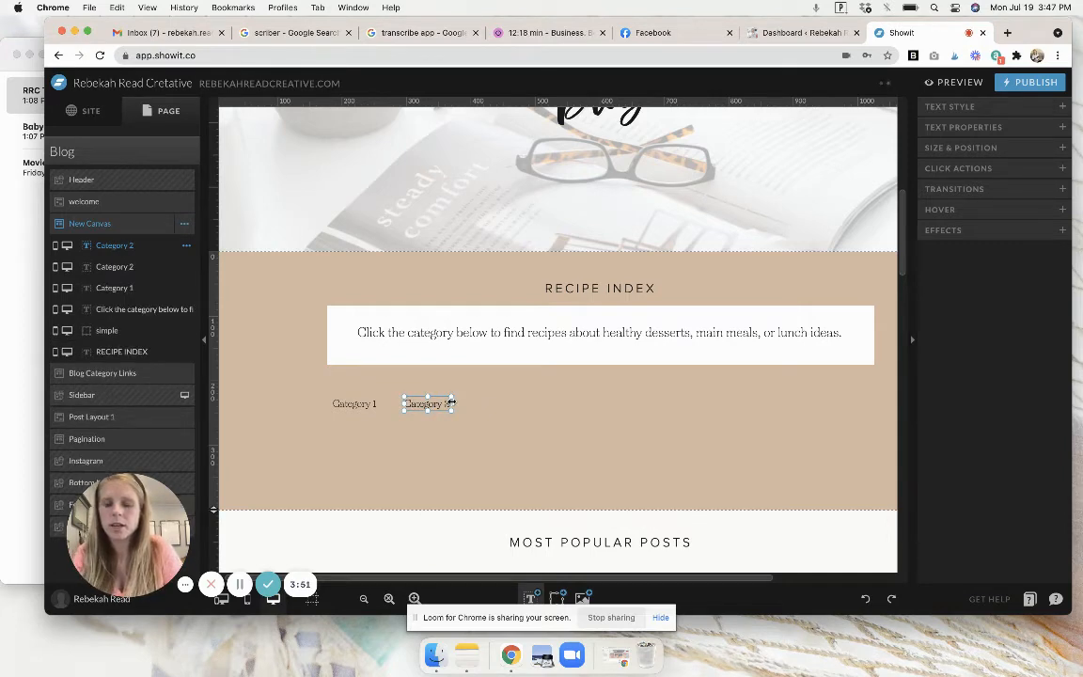
left_click_drag(453, 403, 489, 402)
double_click(495, 401)
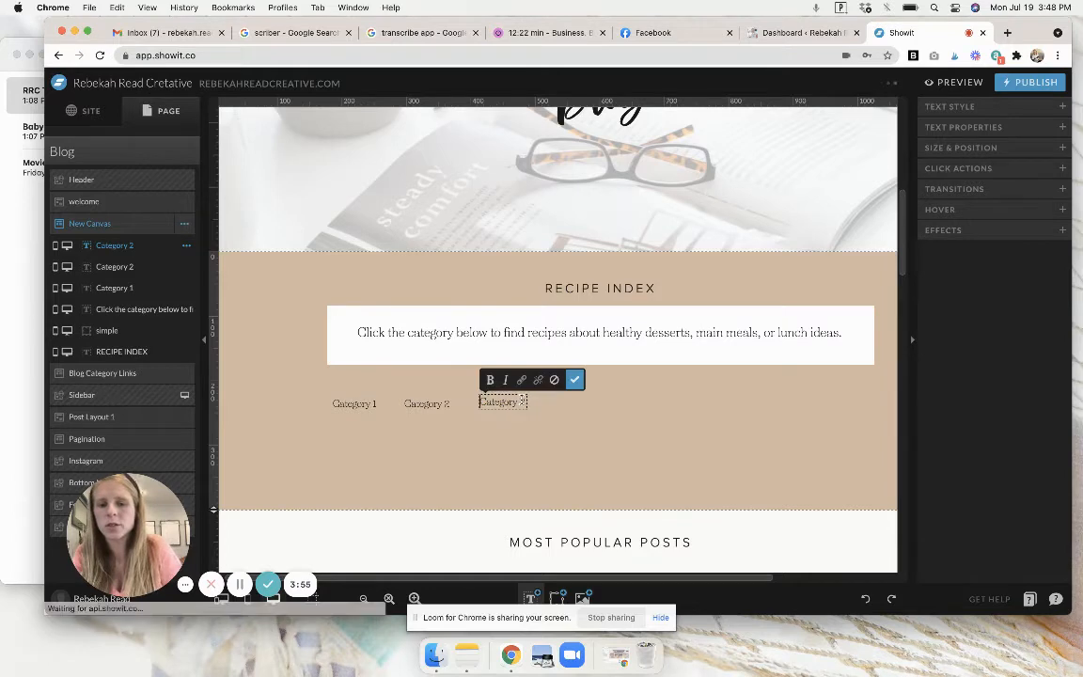
type("3")
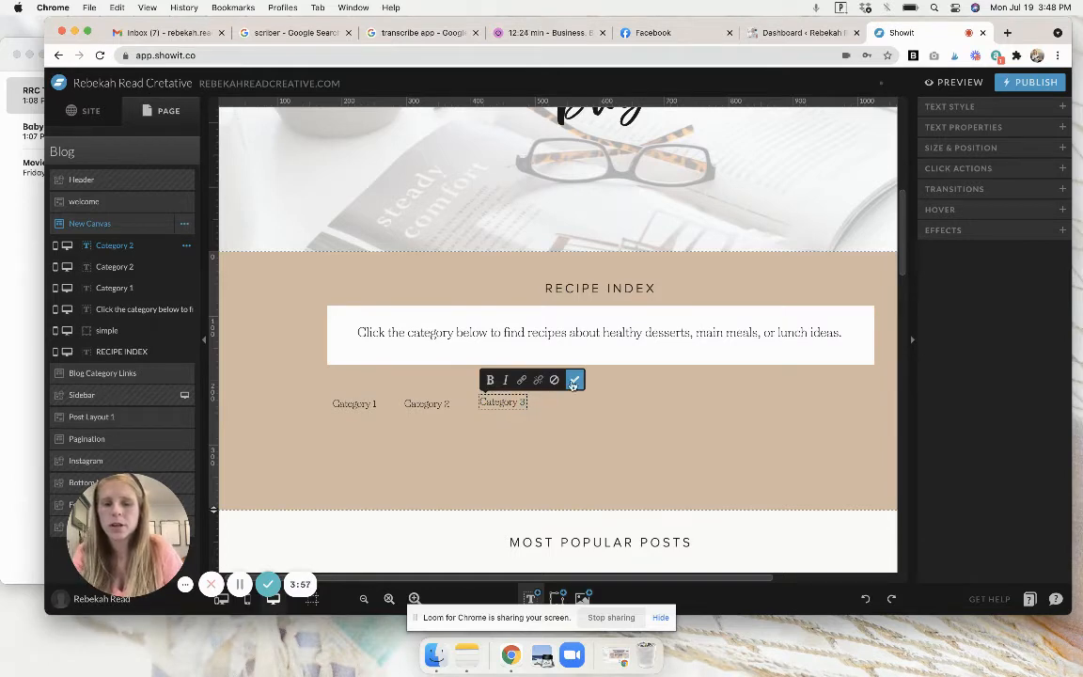
left_click(575, 380)
Duplicate the three category labels together and place the copies to the right of Category 3 in the same row.
left_click_drag(522, 419, 593, 404)
key("super+c")
key("super+v")
left_click(592, 463)
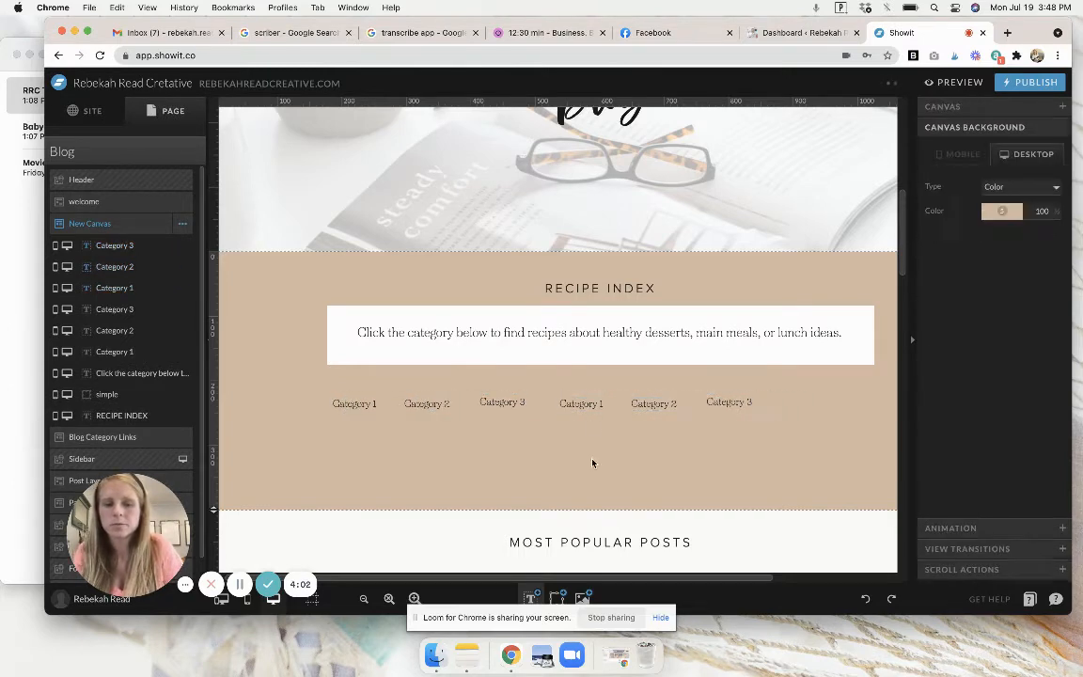
Renumber the three copied labels as "Category 4", "Category 5" and "Category 6".
double_click(588, 404)
key("BackSpace")
type("4")
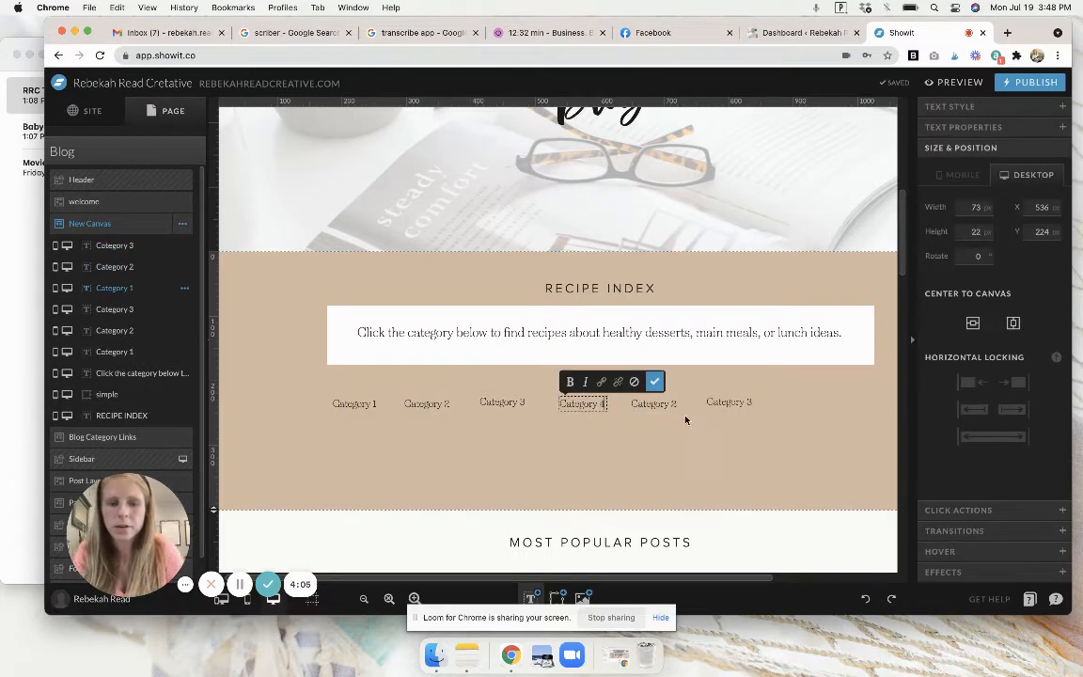
double_click(655, 403)
key("BackSpace")
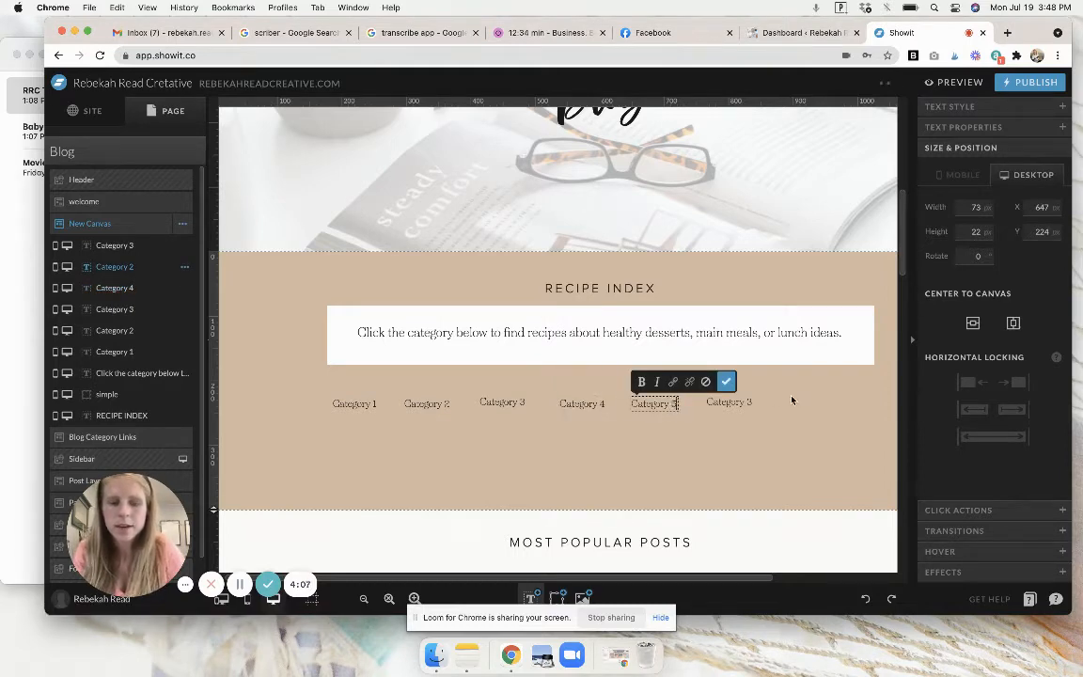
type("5")
double_click(729, 403)
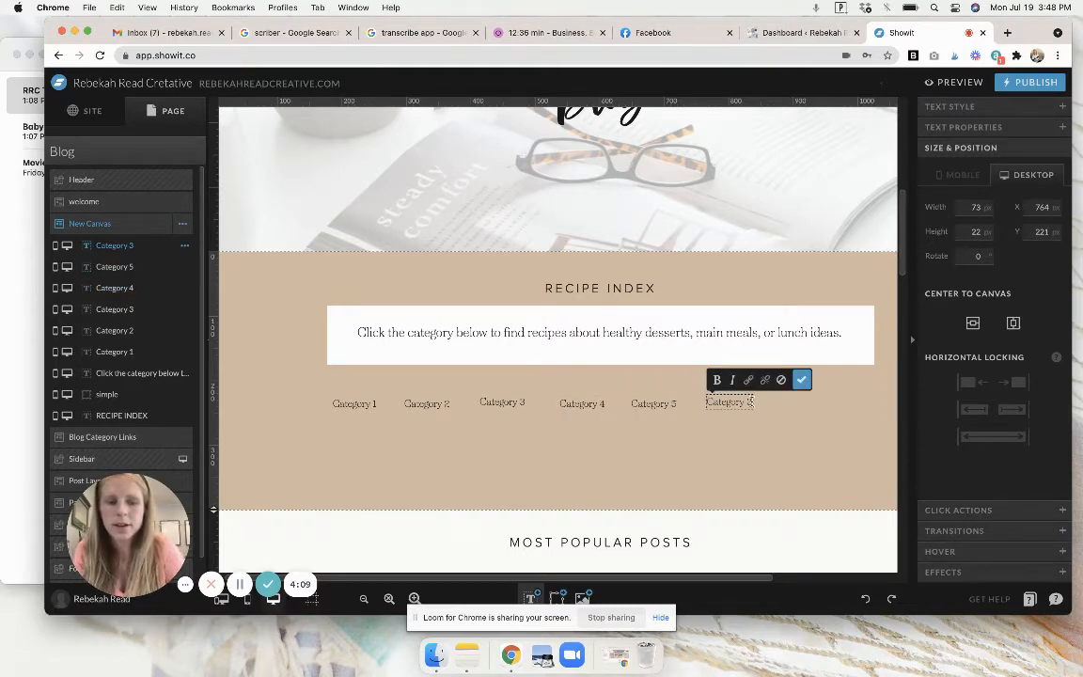
type("6")
left_click(763, 438)
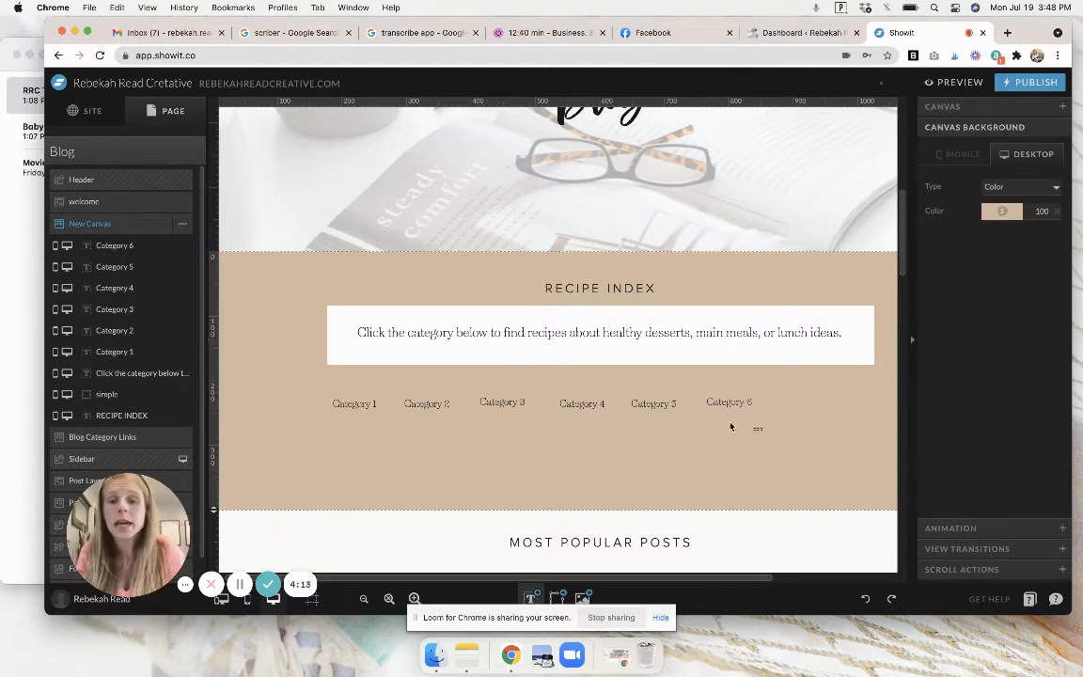
Center the six category labels as a group on the canvas, both horizontally and vertically.
left_click_drag(739, 423, 337, 393)
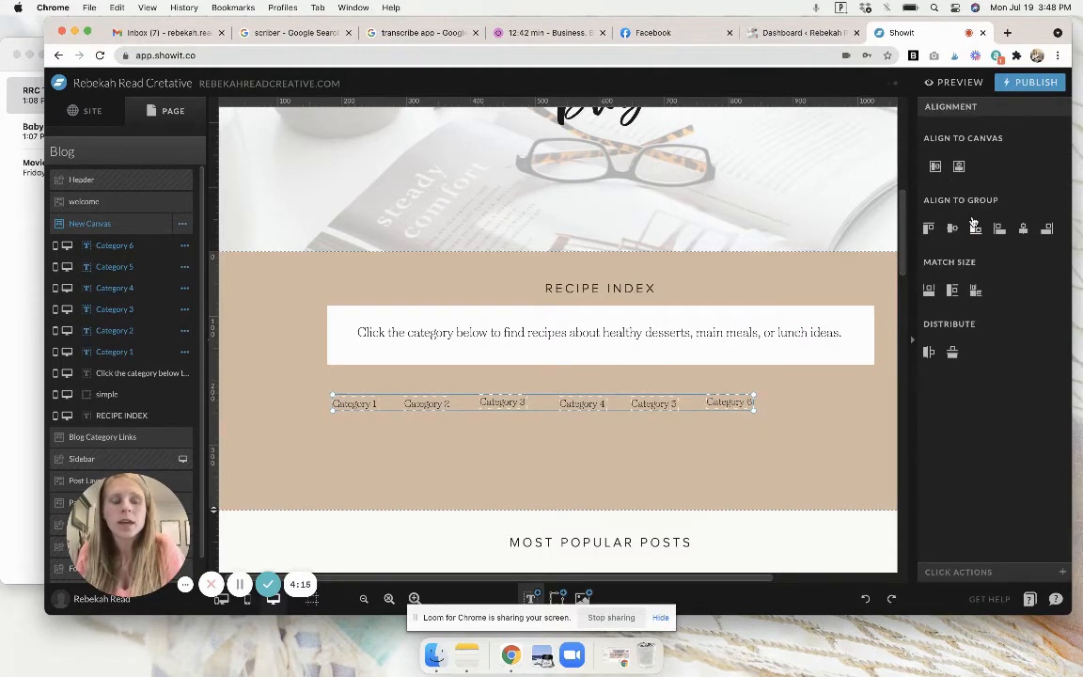
left_click(960, 171)
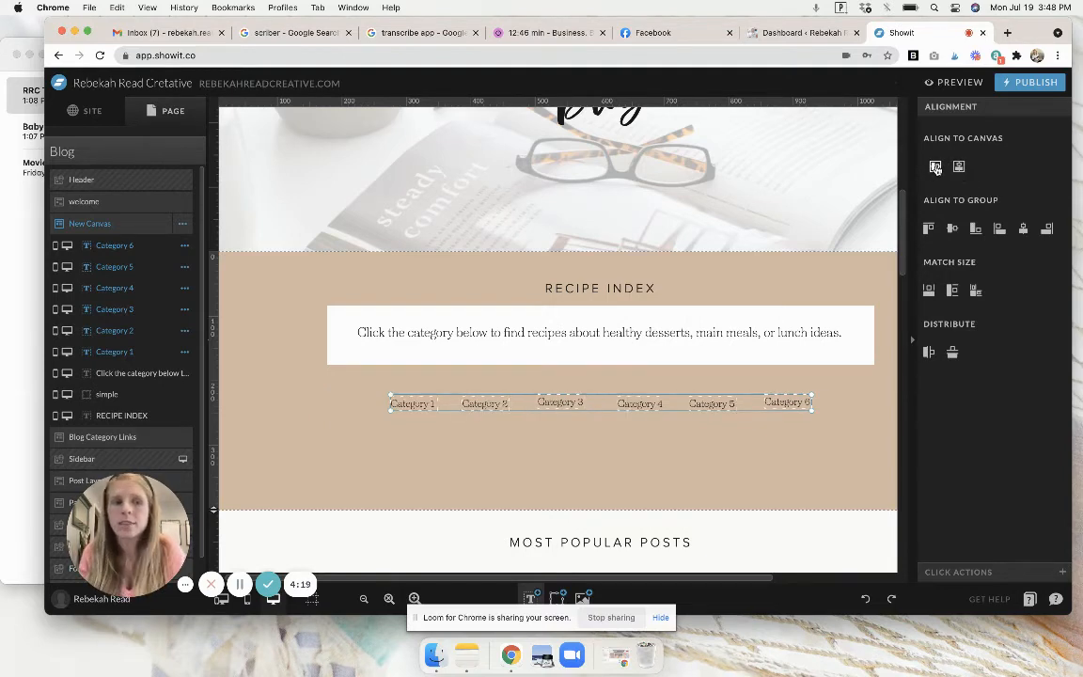
left_click(936, 167)
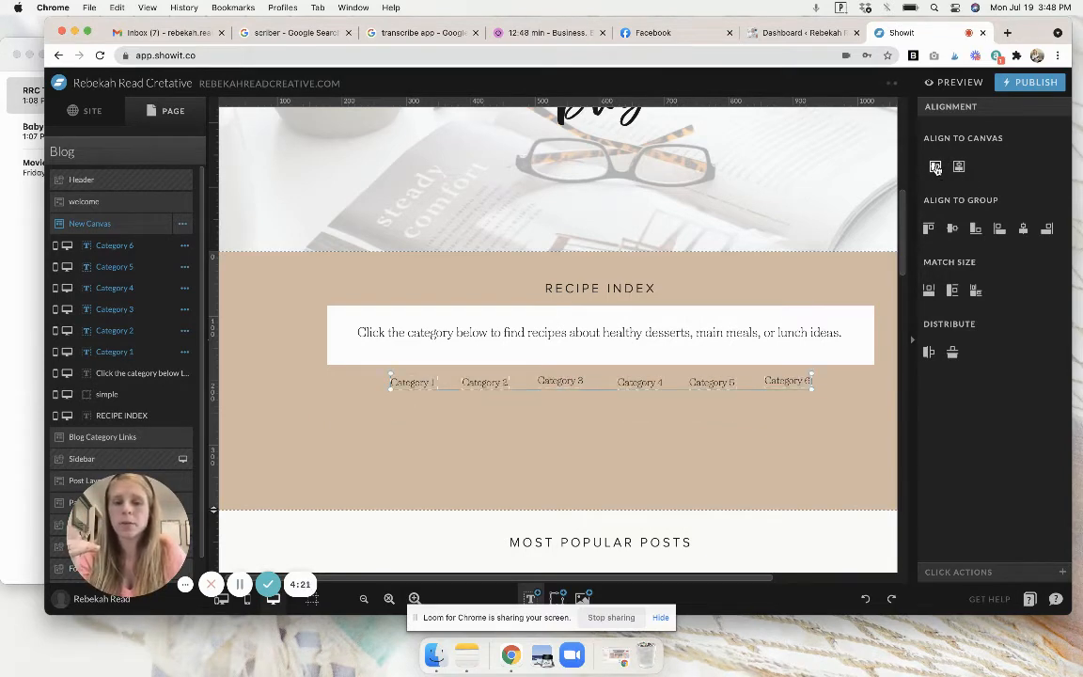
Align the six category labels on one line with even horizontal spacing, and move the row farther below the white box.
left_click(951, 231)
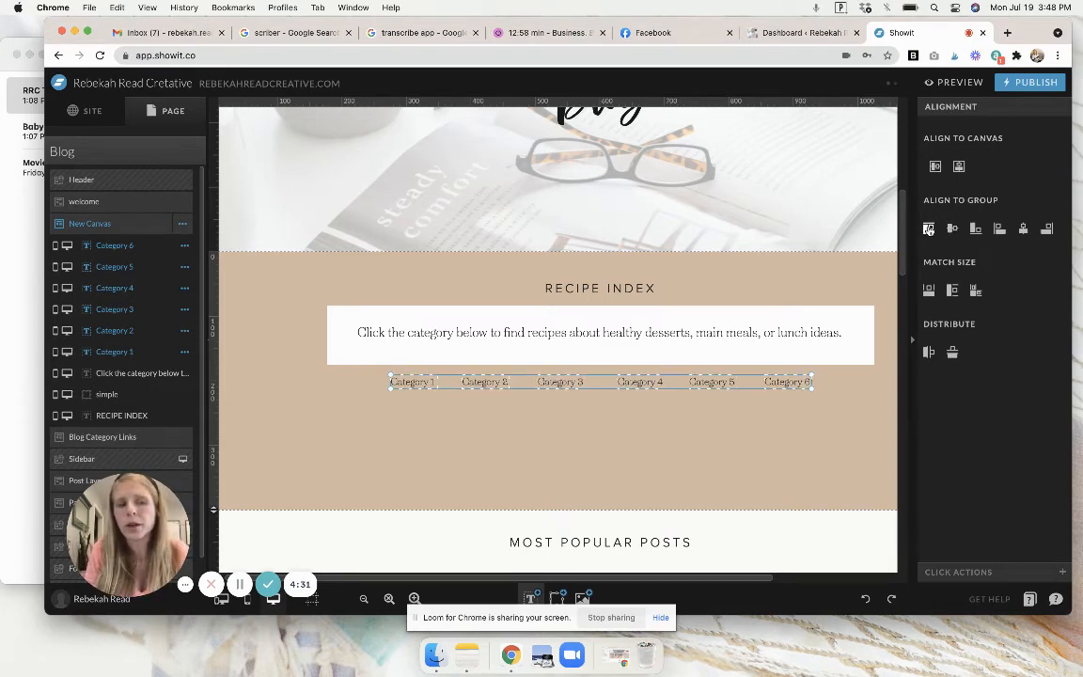
left_click(929, 352)
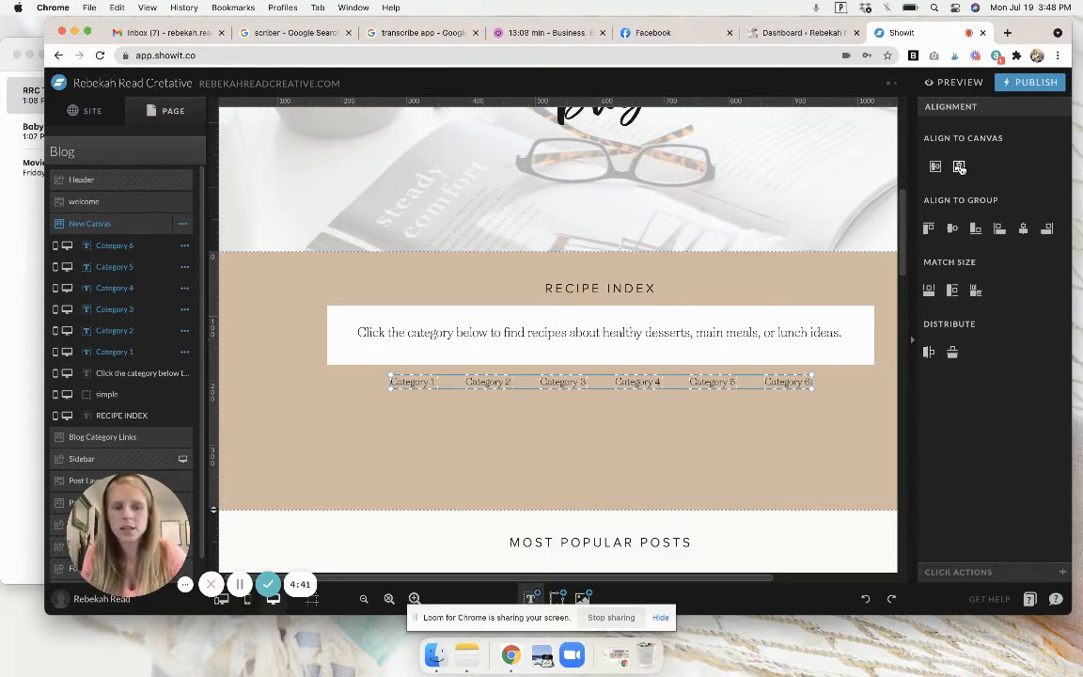
left_click_drag(711, 380, 695, 411)
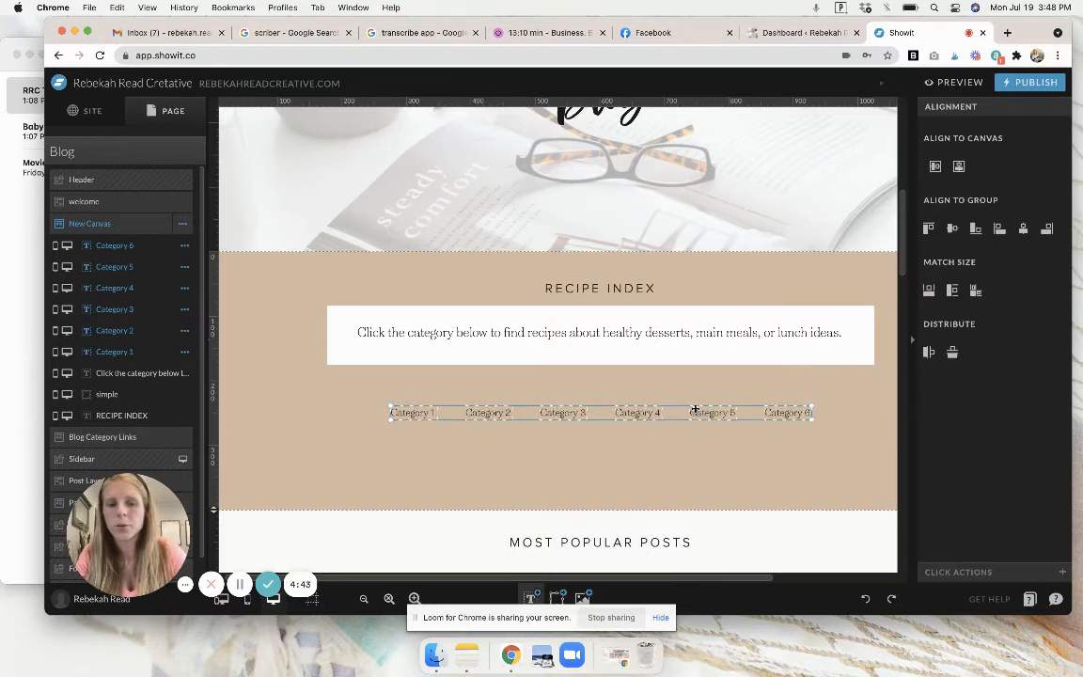
left_click(652, 465)
Shorten the new canvas from its lower edge and center all its elements vertically on it.
left_click_drag(213, 509, 220, 439)
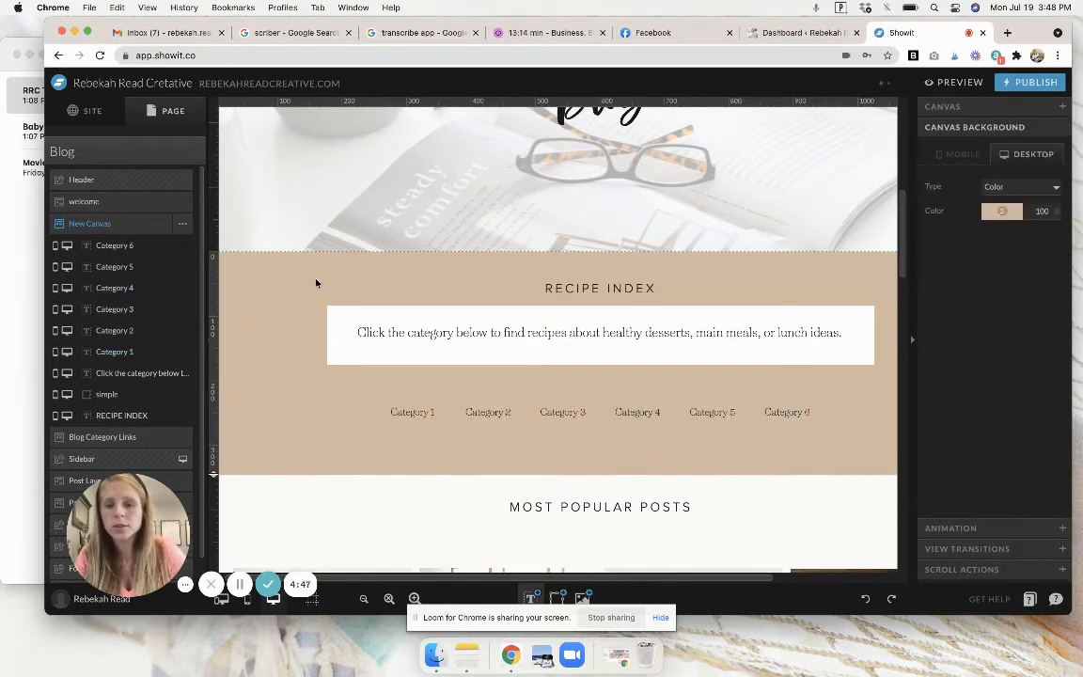
left_click_drag(316, 284, 839, 443)
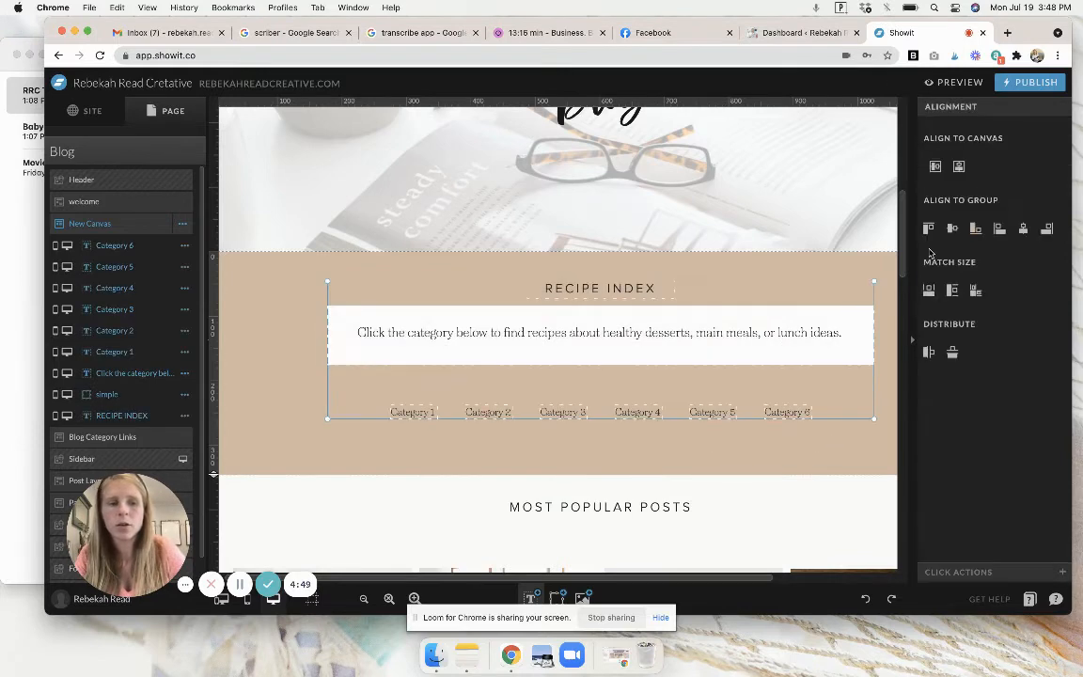
left_click(939, 166)
left_click(262, 338)
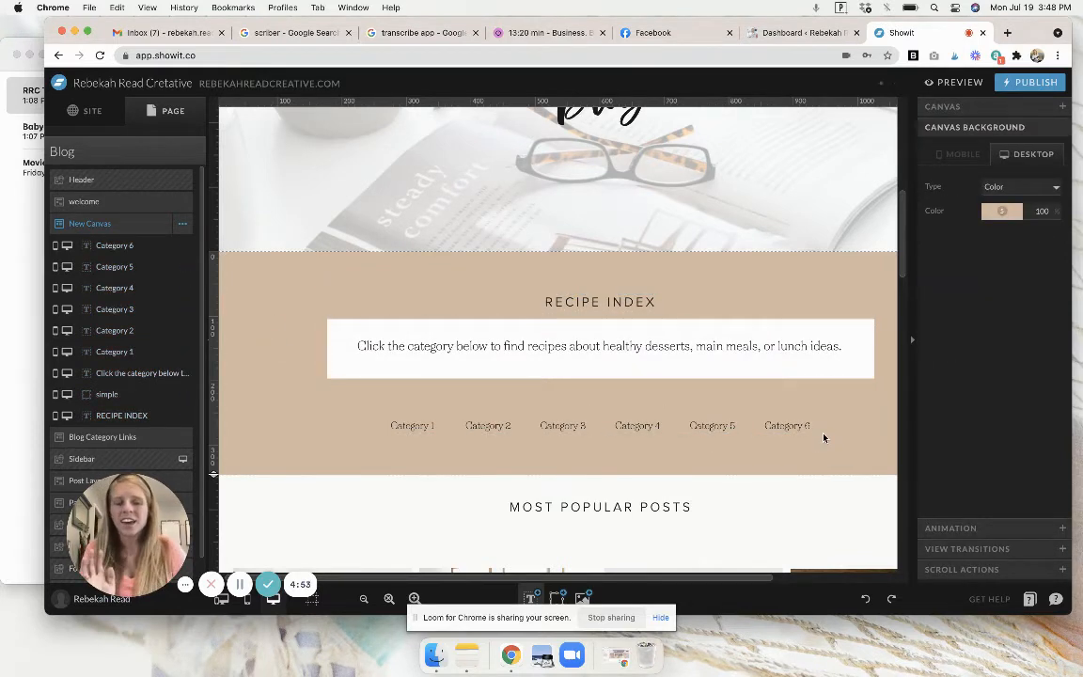
Switch to the WordPress dashboard and start a new blog post.
left_click(794, 36)
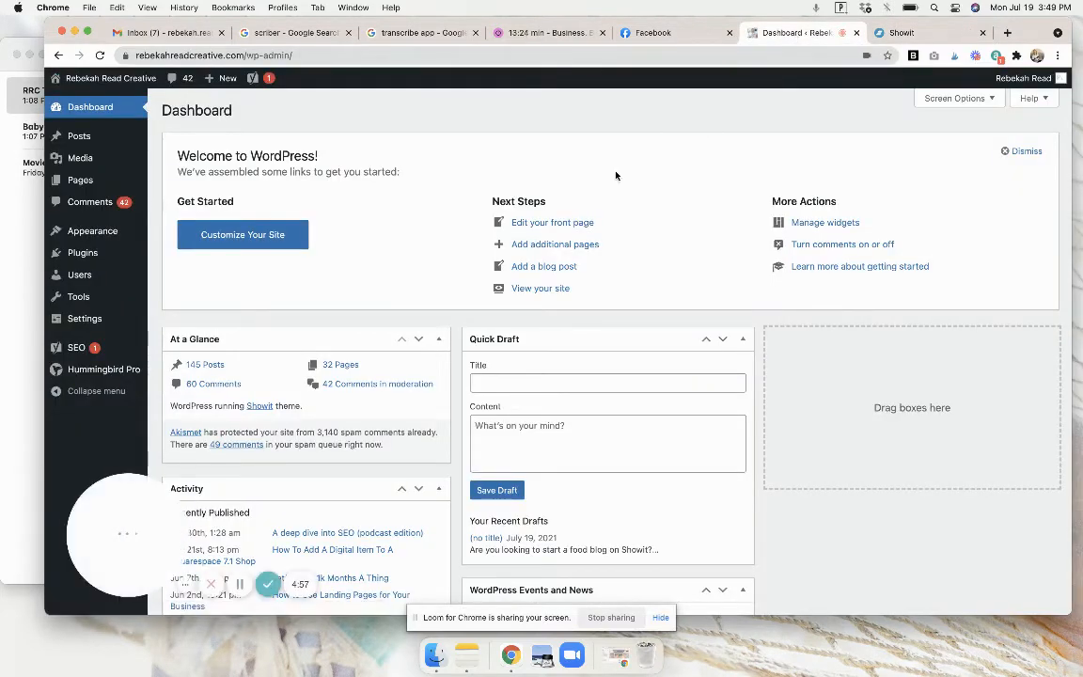
mouse_move(103, 137)
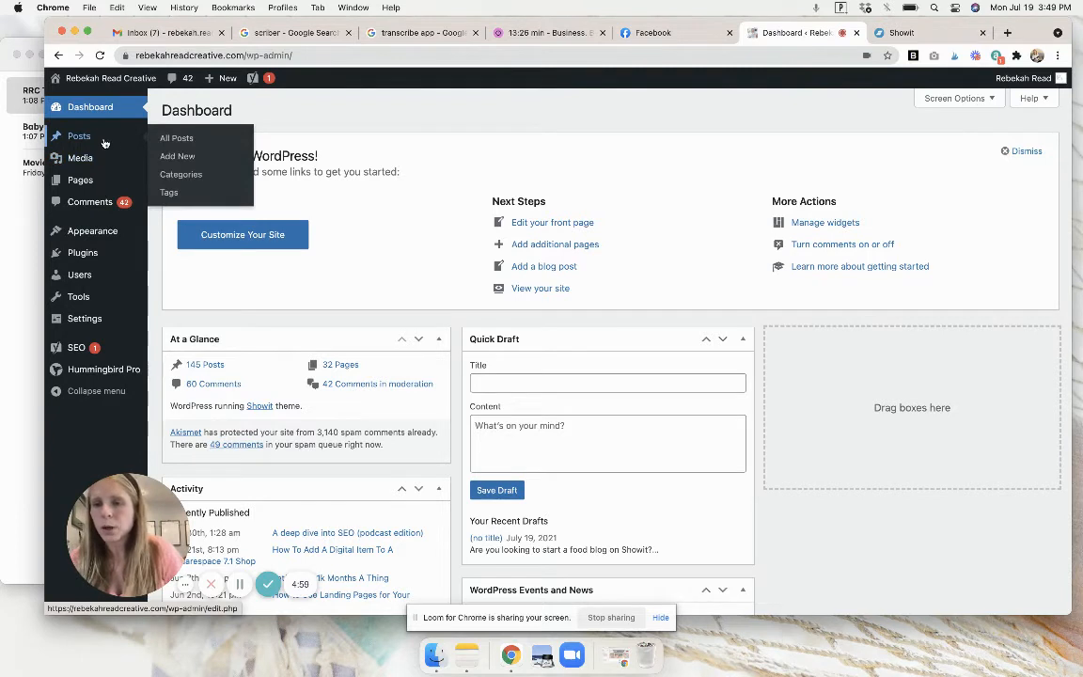
left_click(174, 161)
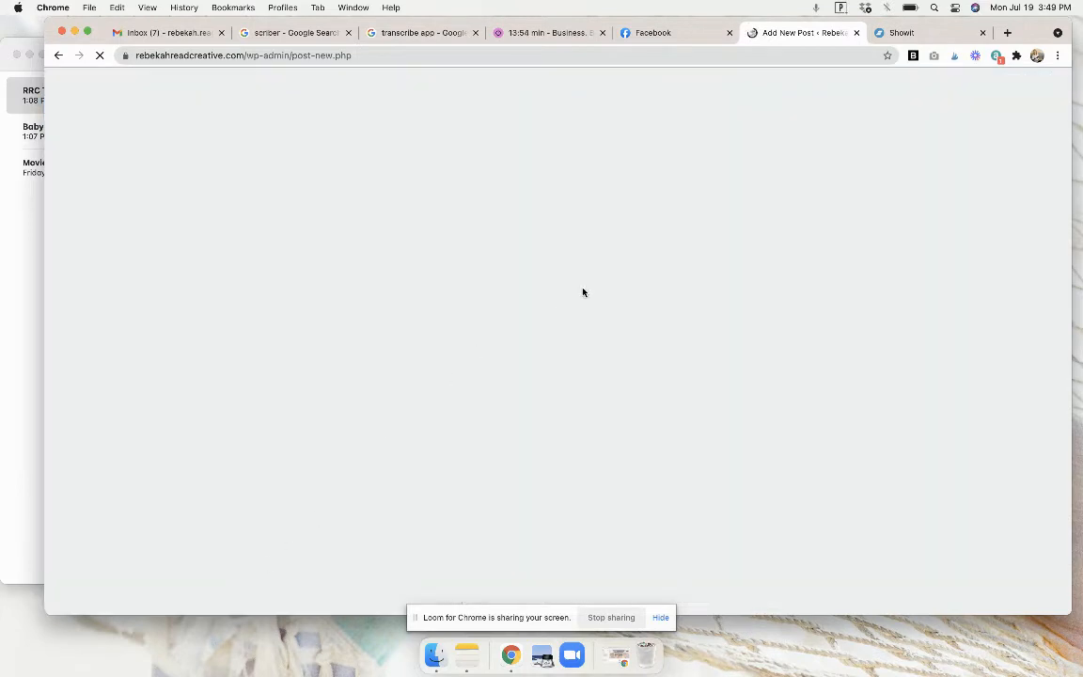
left_click(908, 36)
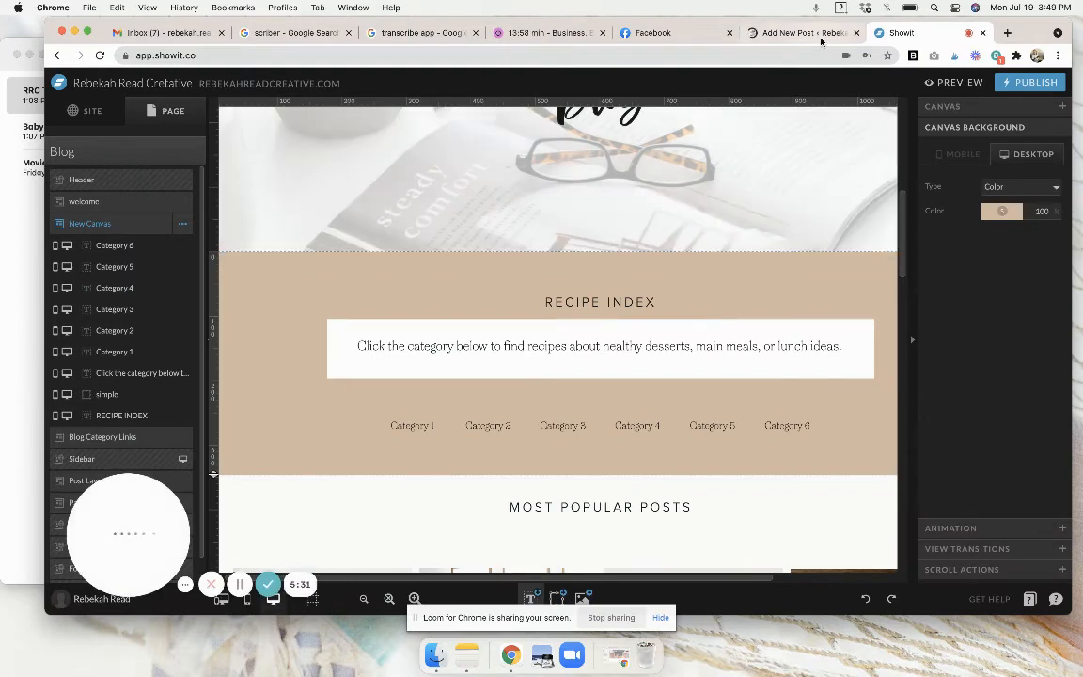
scroll(774, 123, "up", 1)
left_click(427, 447)
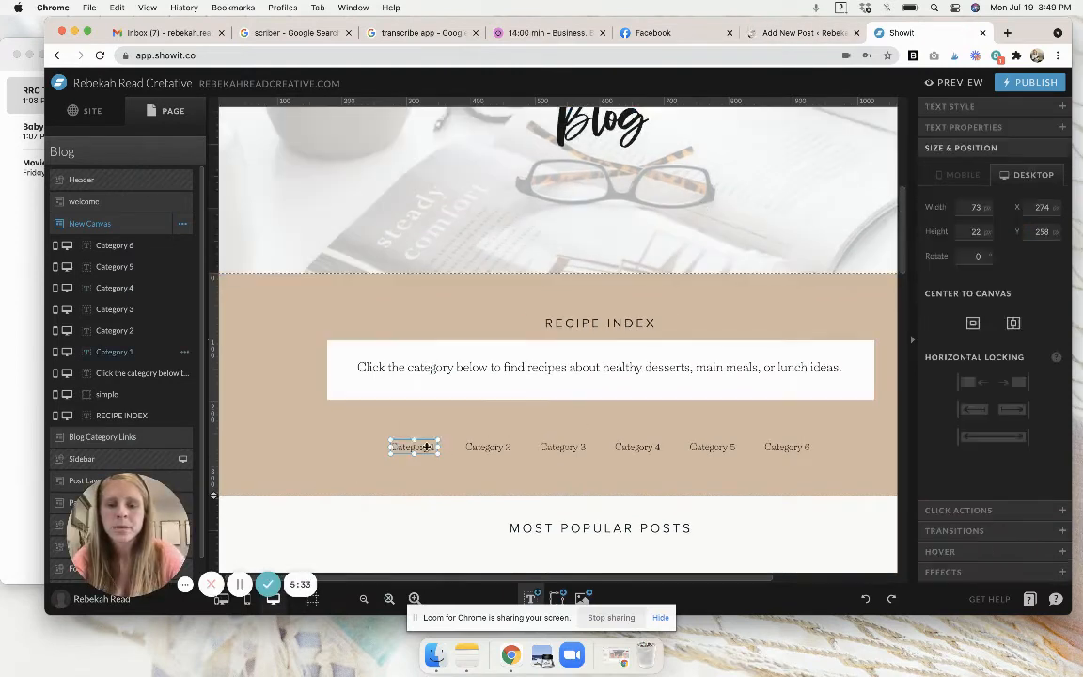
left_click(781, 33)
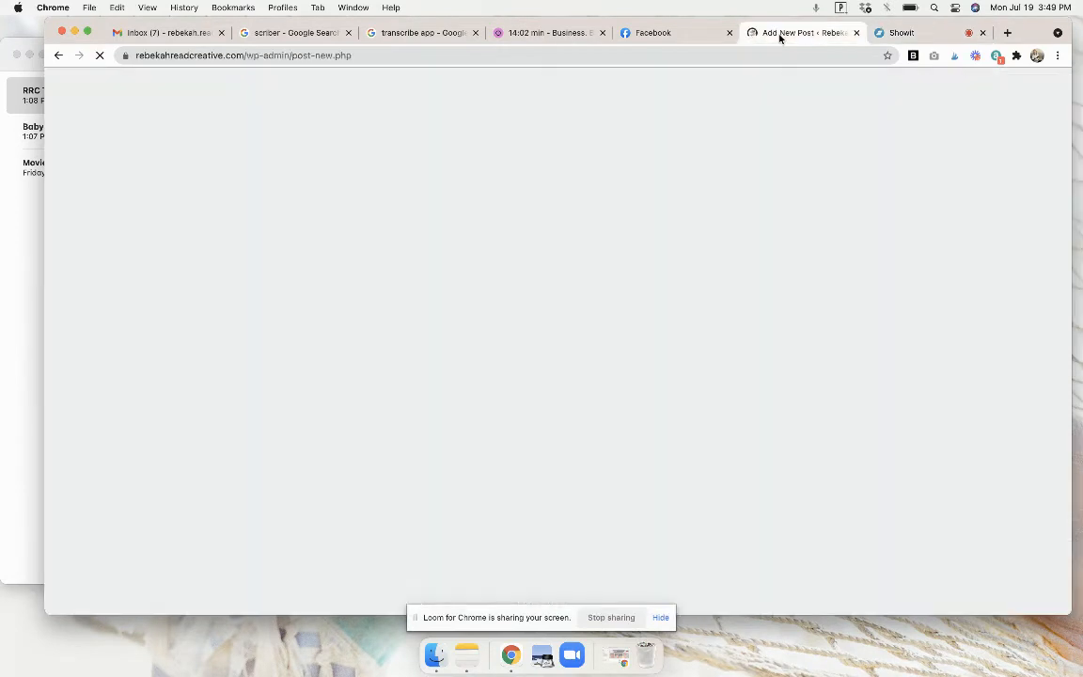
left_click(906, 32)
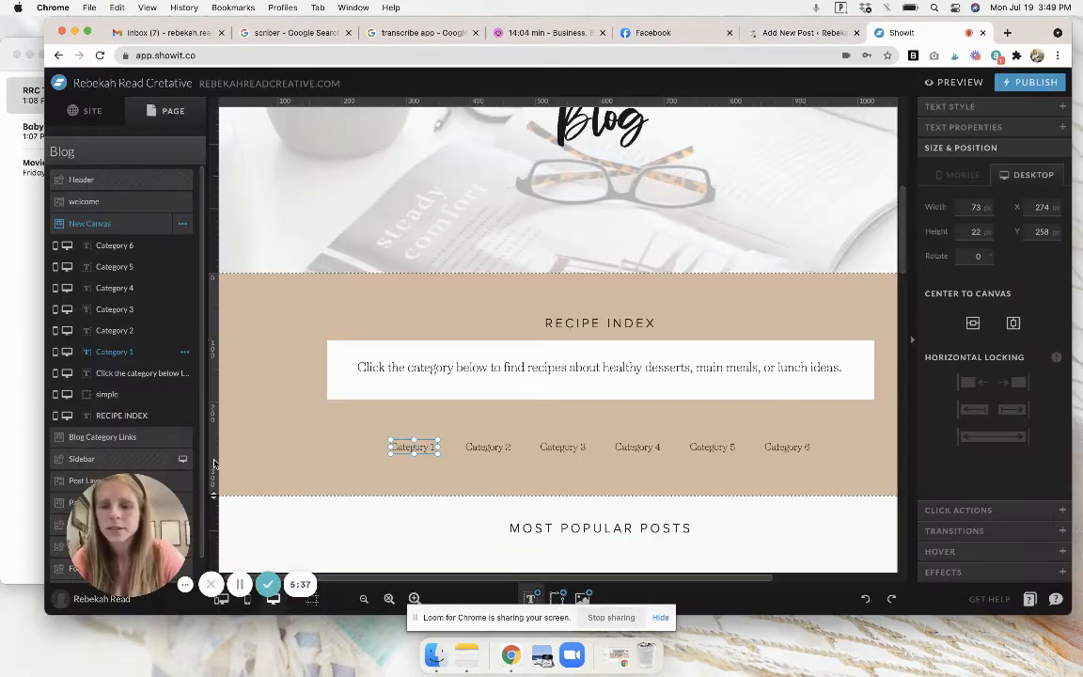
left_click(240, 585)
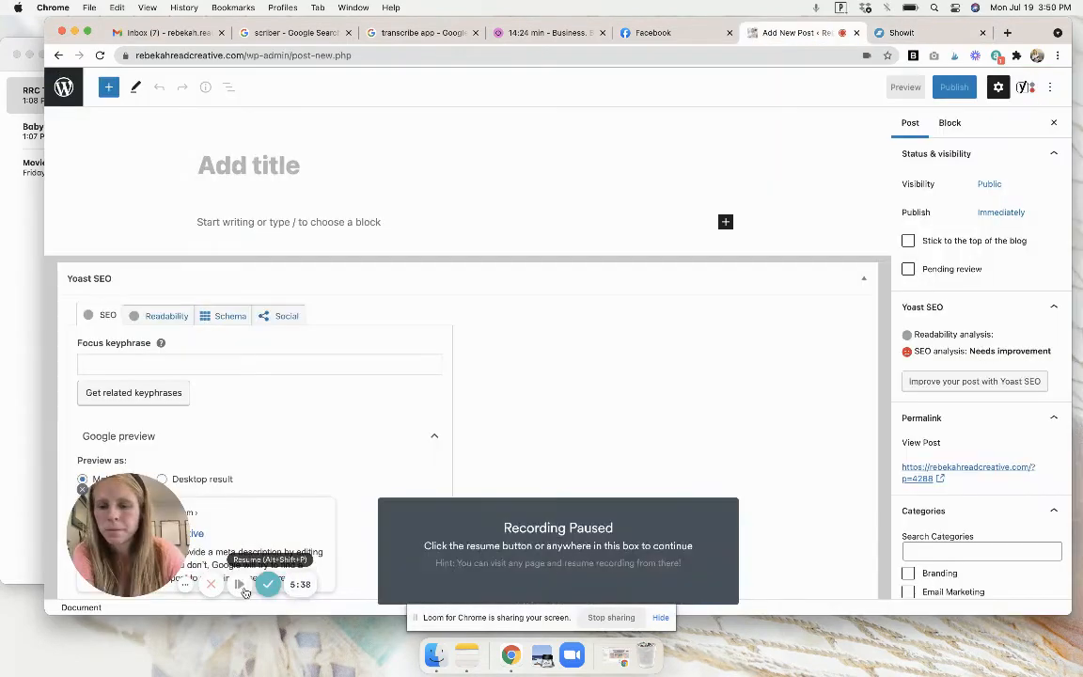
left_click(240, 585)
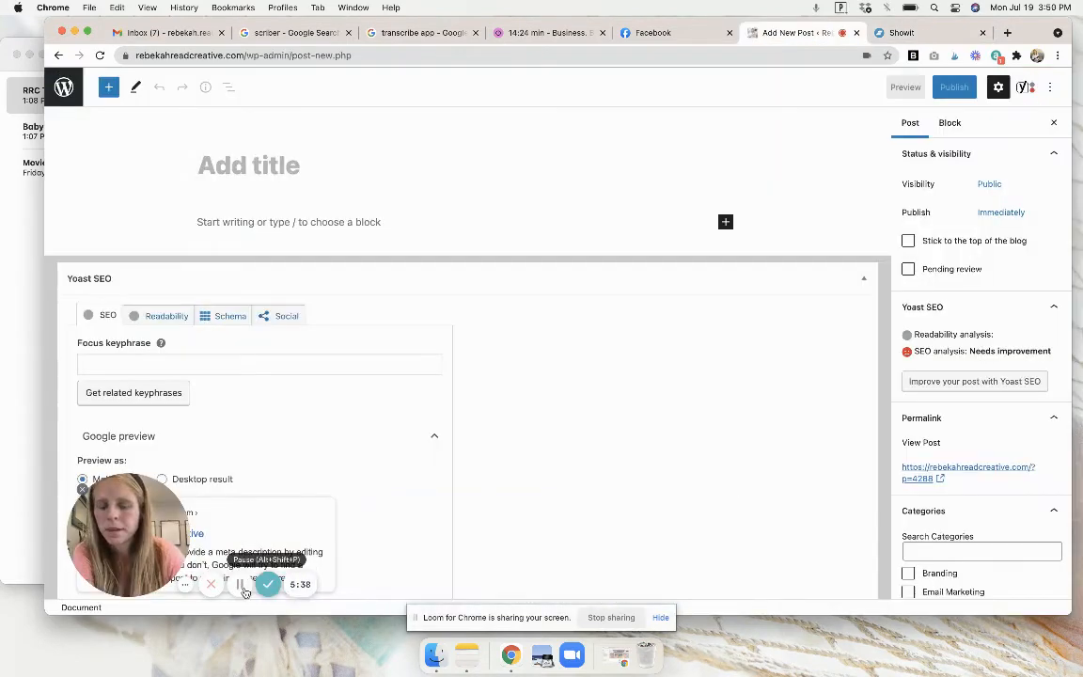
Browse the full list of available content blocks from the empty paragraph in the post body.
left_click(392, 162)
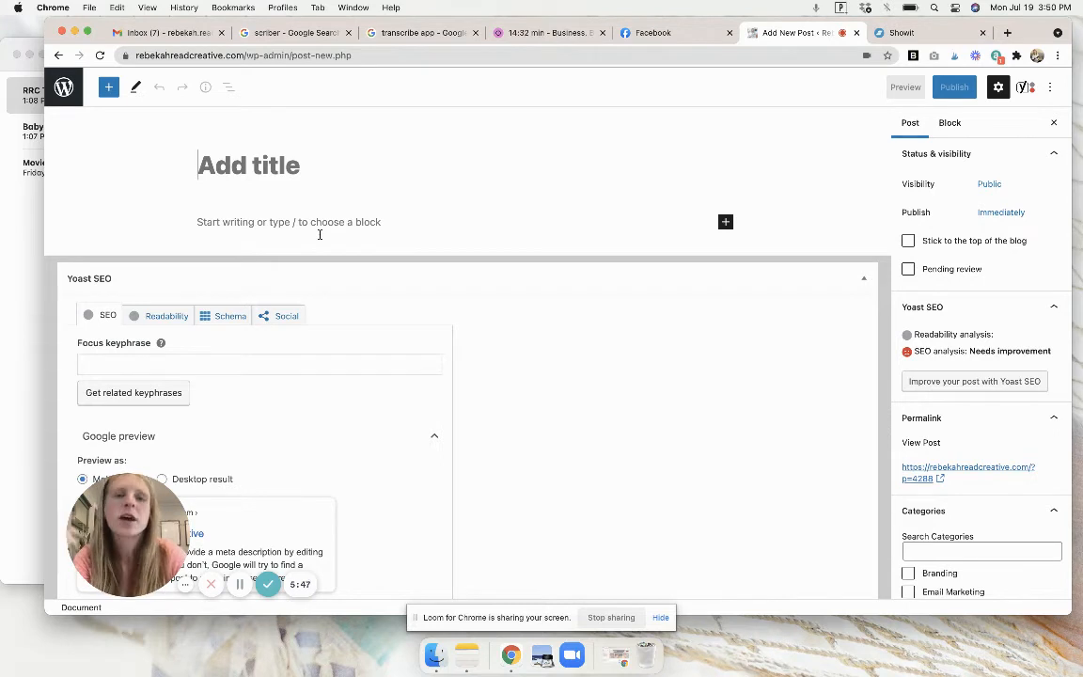
left_click(320, 235)
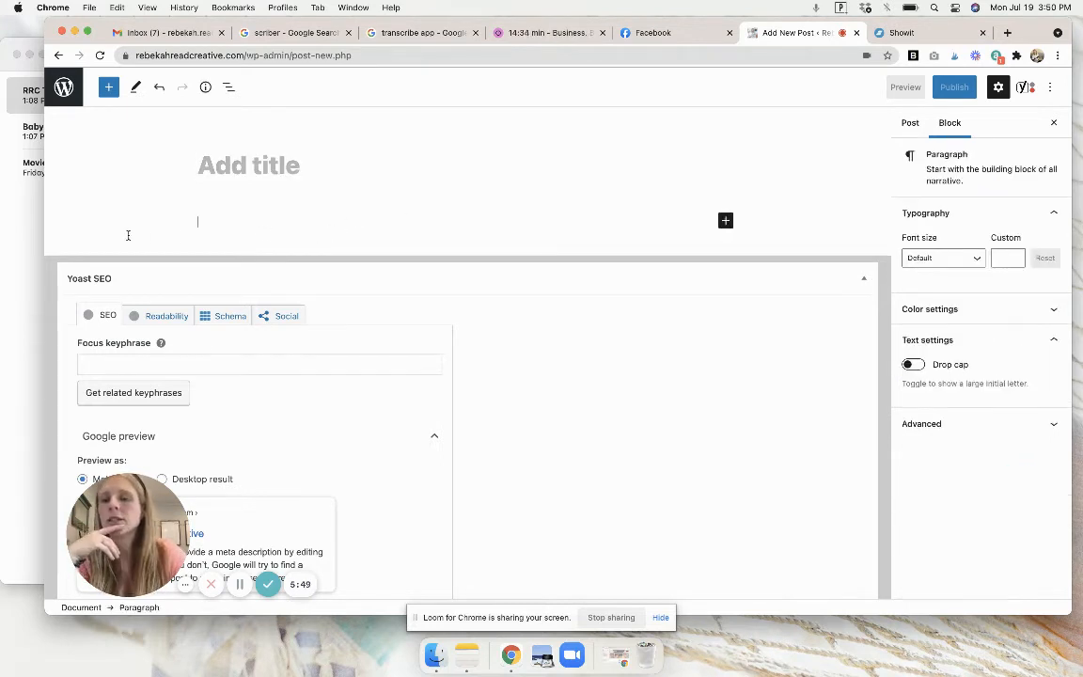
left_click(726, 220)
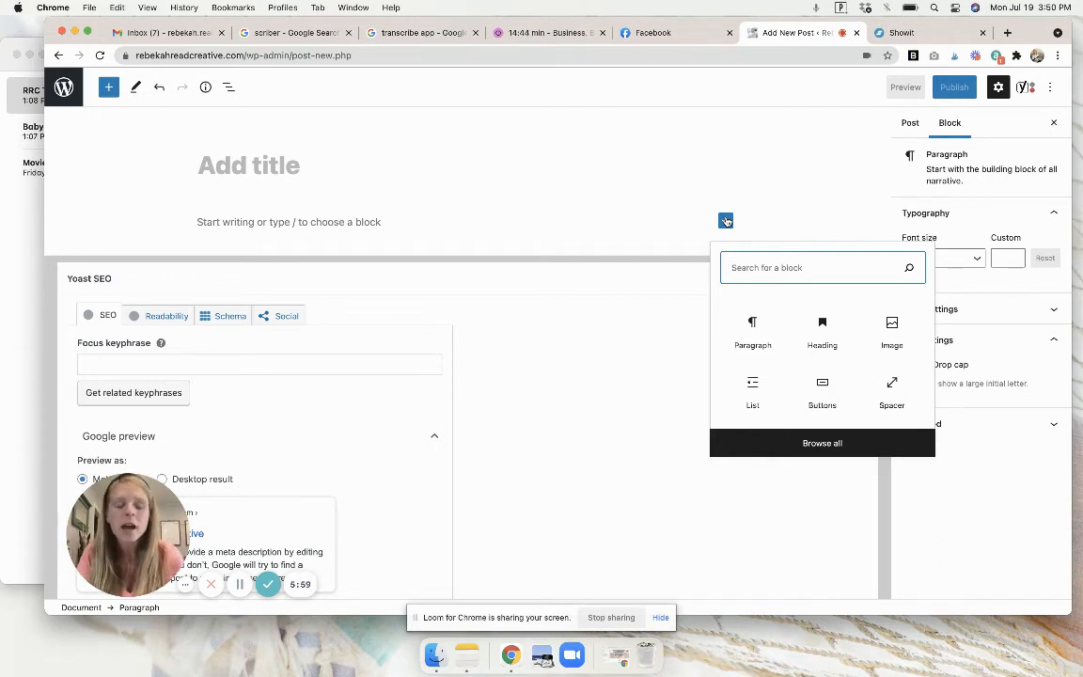
left_click(796, 444)
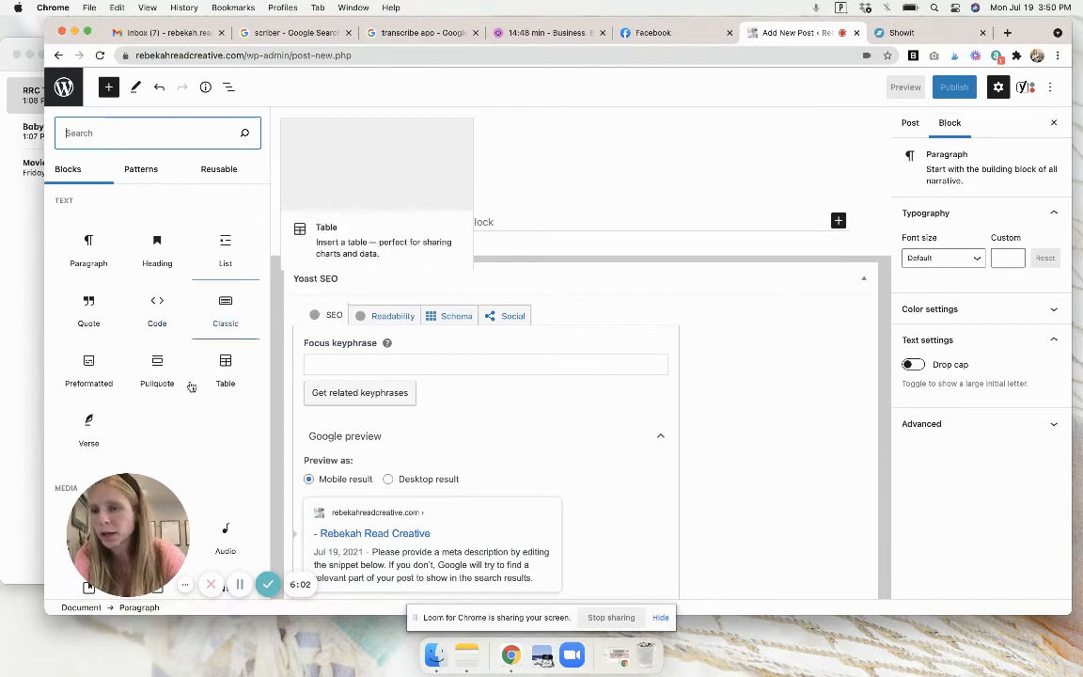
Enter the placeholder text "dsnflkjfslkvmlkdsmv" in the post's first paragraph and start a new paragraph below it.
left_click(503, 223)
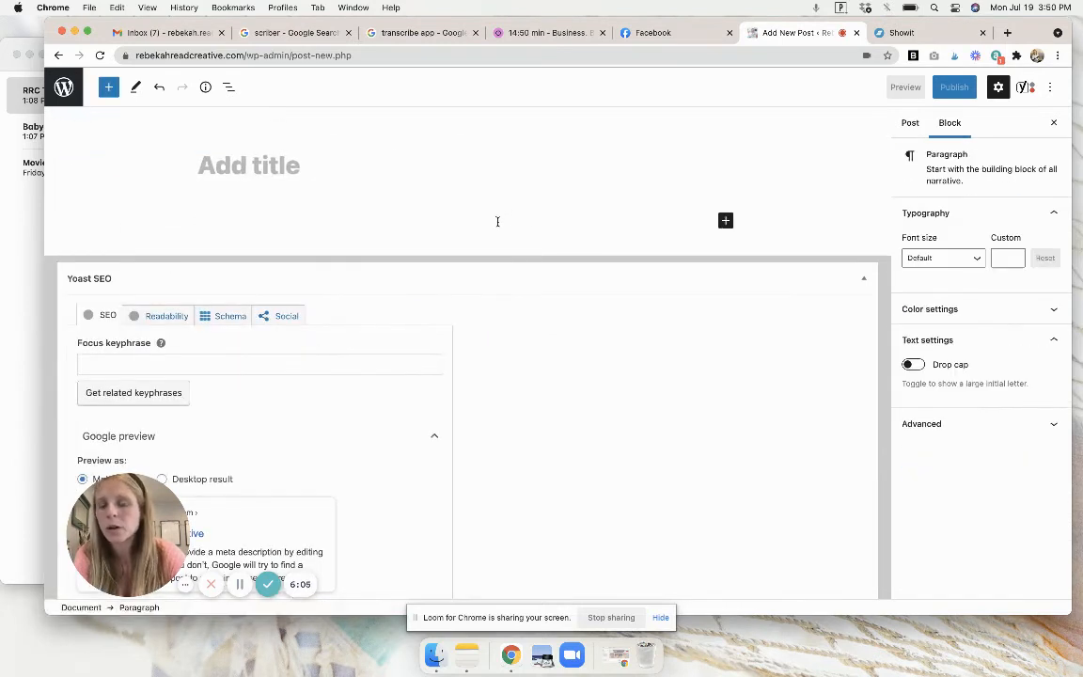
type("dsnfl")
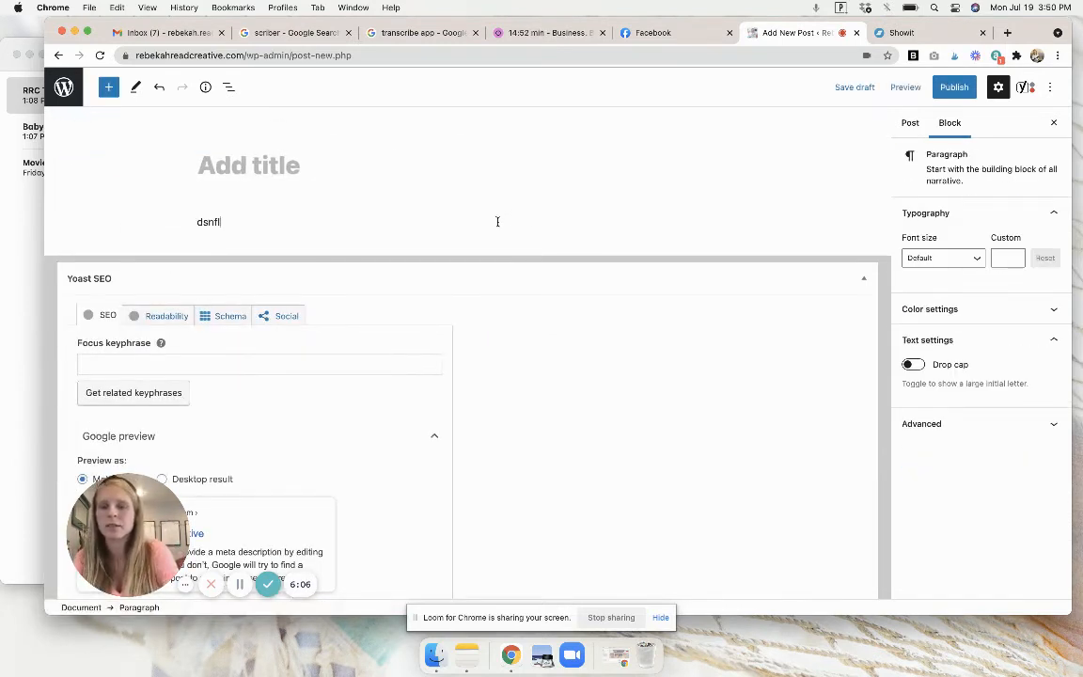
type("kjfslkvmlkdsmv")
key("Return")
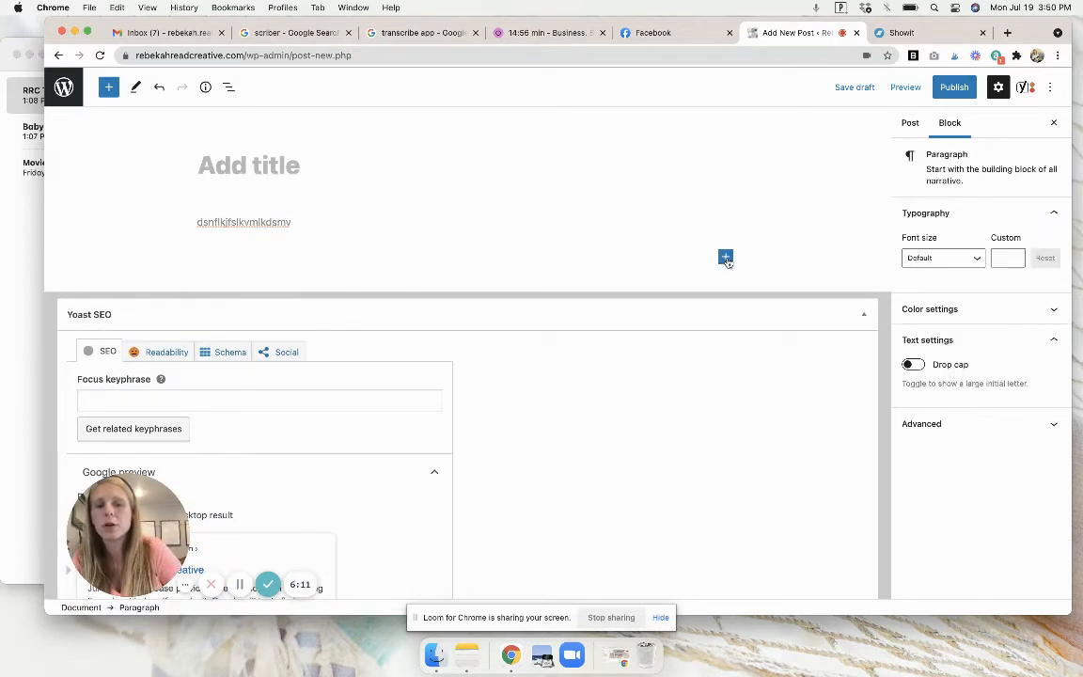
Insert an empty Image block below the placeholder paragraph and add numbered lines 1. and 2. beneath it.
left_click(726, 259)
left_click(892, 366)
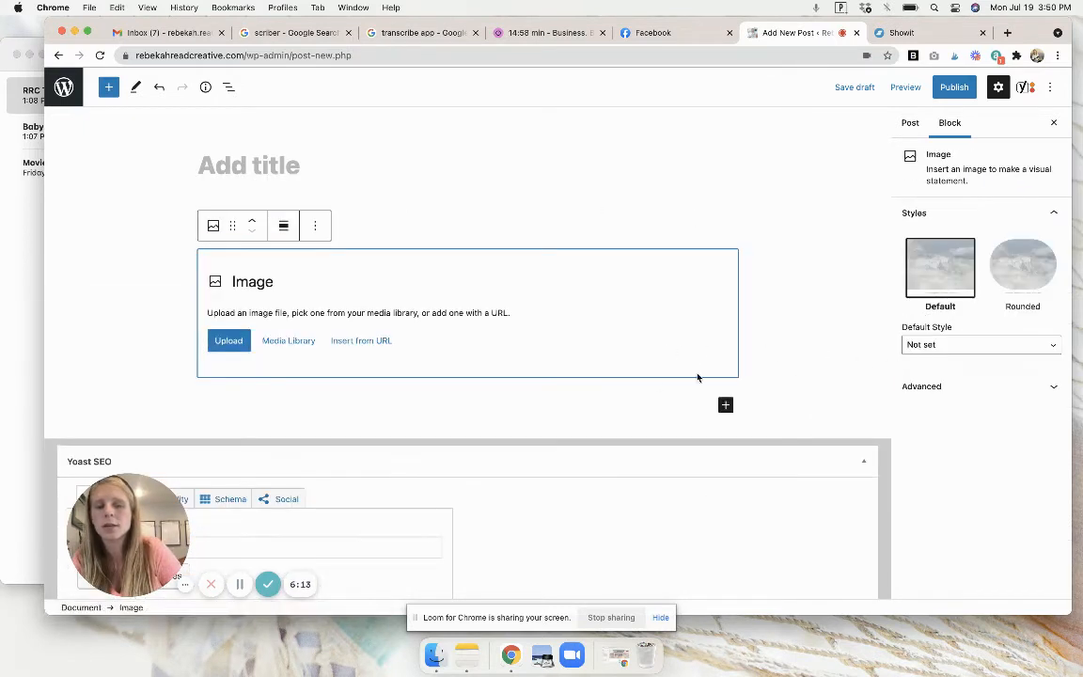
left_click(636, 395)
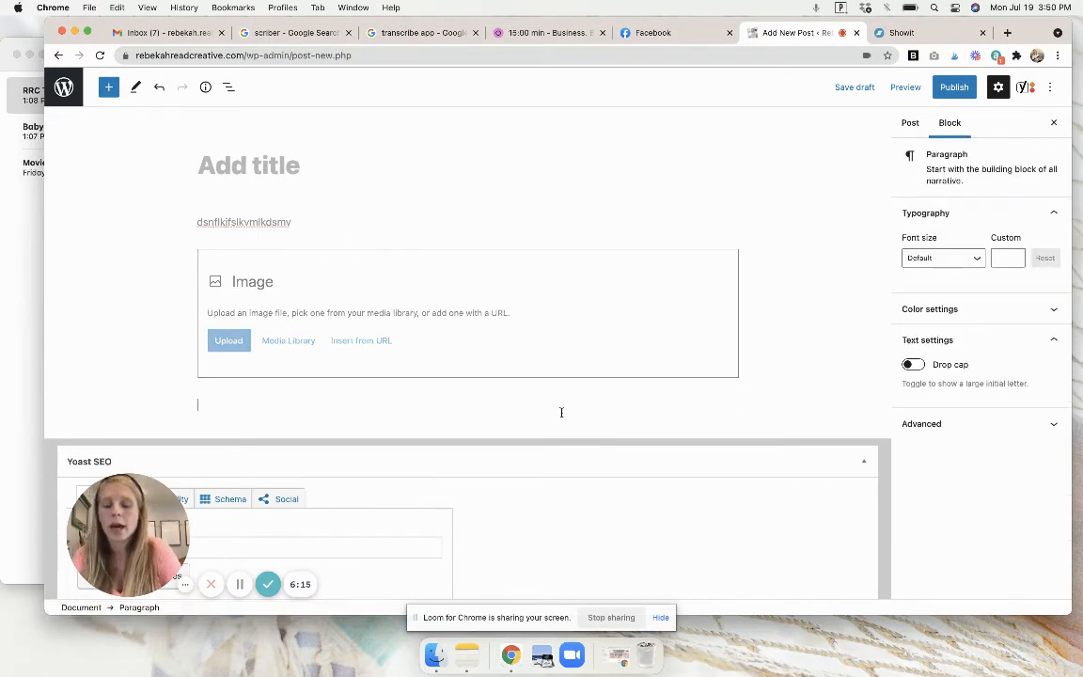
type("1.")
key("Return")
type("2.")
key("Return")
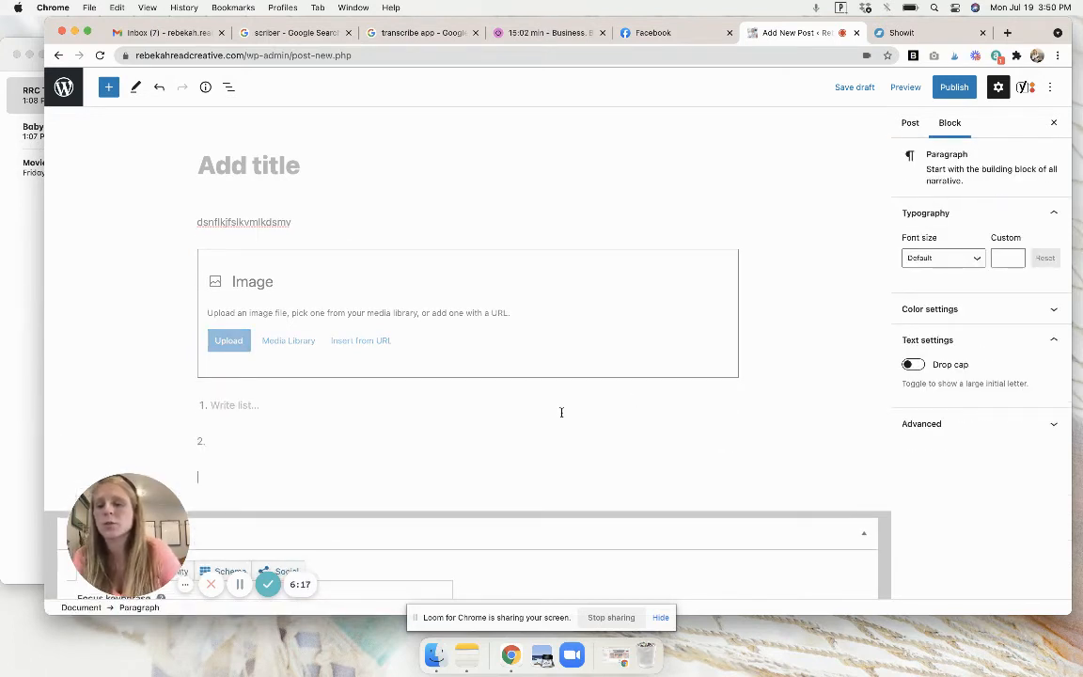
Review the Yoast SEO fields below the post, including the Google preview, SEO title, slug and meta description.
scroll(624, 355, "down", 5)
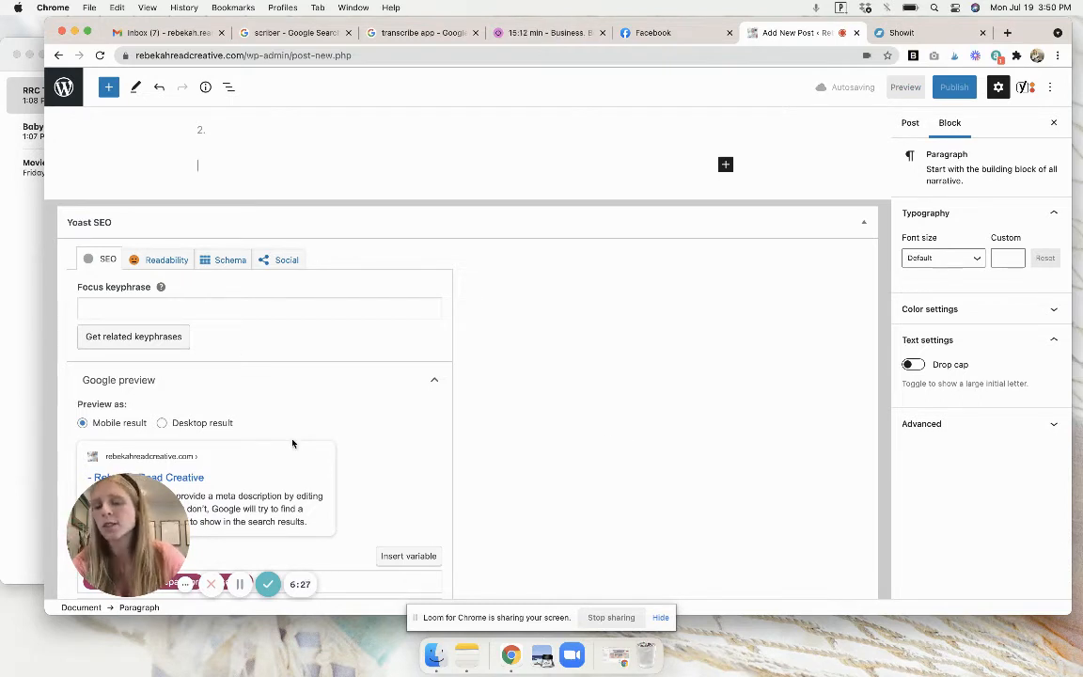
scroll(293, 443, "down", 2)
scroll(293, 444, "down", 3)
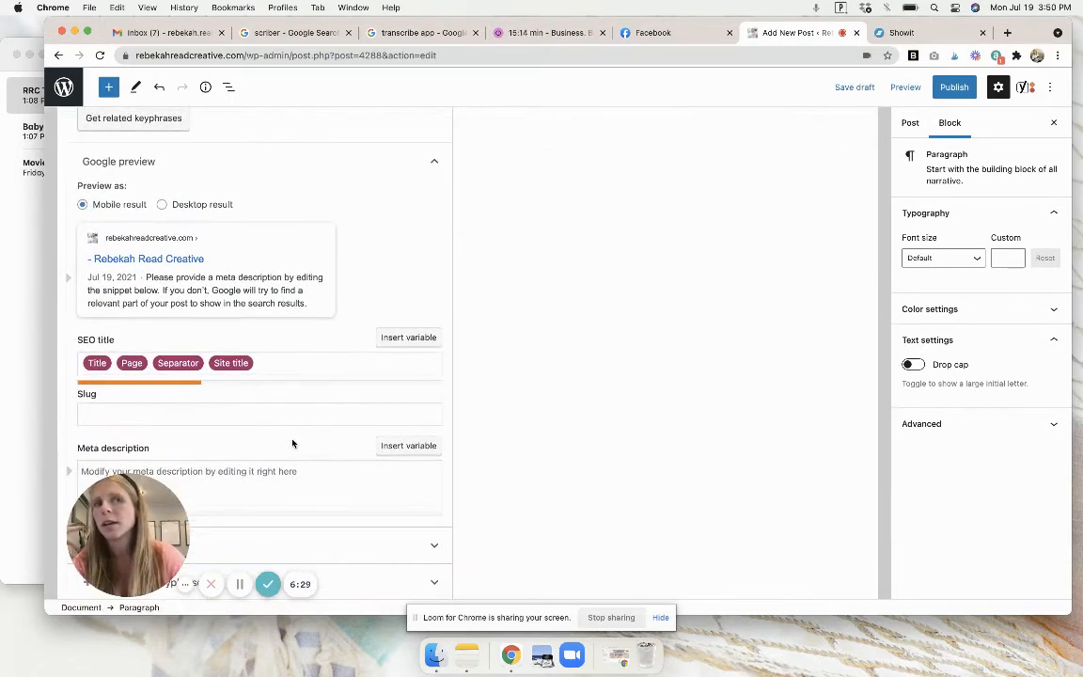
scroll(293, 444, "down", 2)
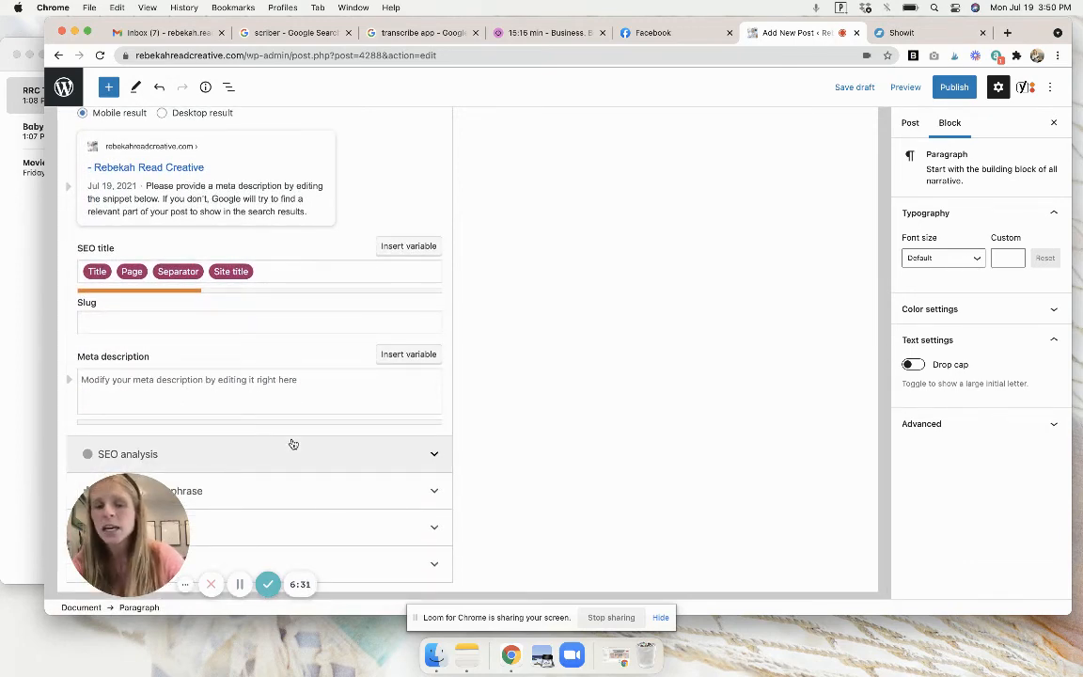
scroll(588, 329, "up", 10)
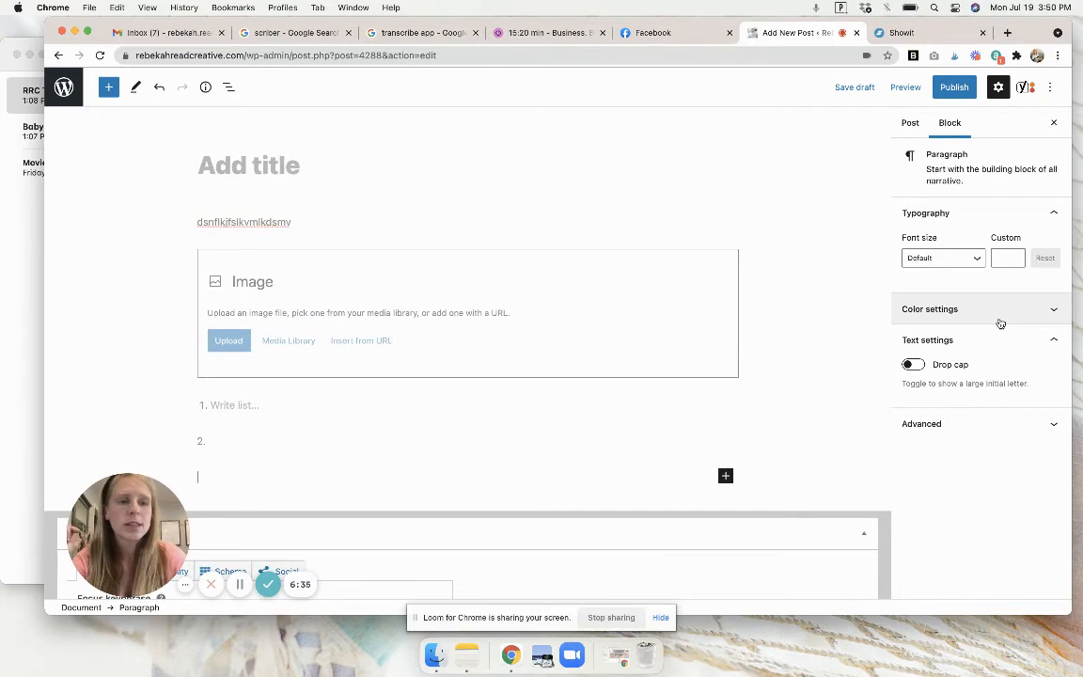
Display the settings for the whole post and look through its list of available categories.
left_click(818, 192)
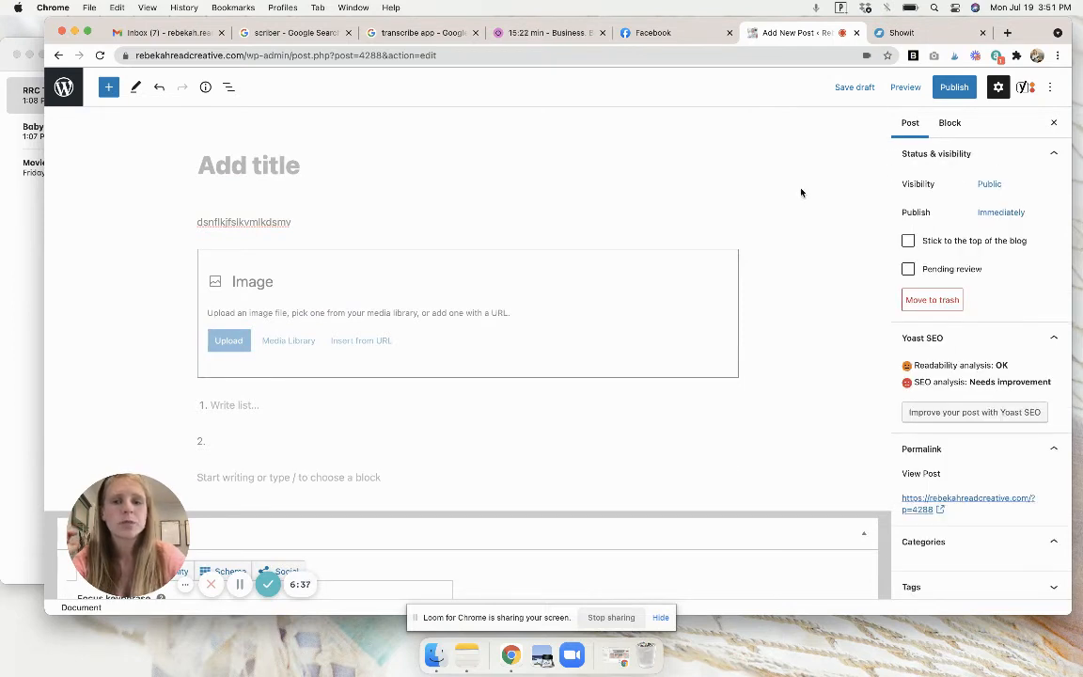
left_click(254, 237)
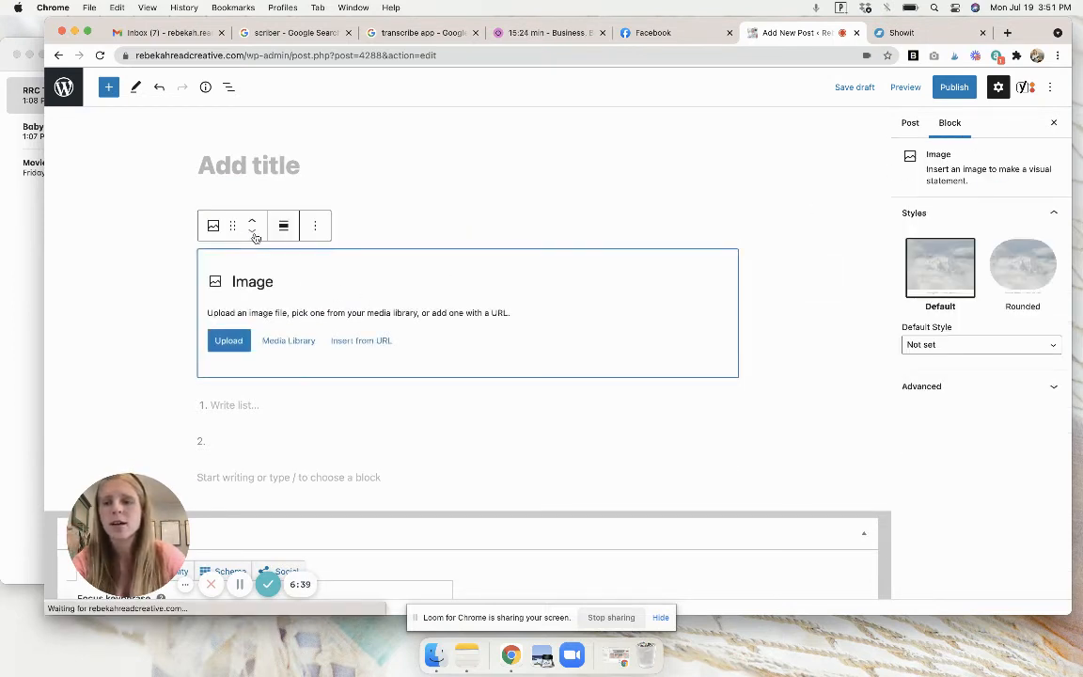
left_click(836, 216)
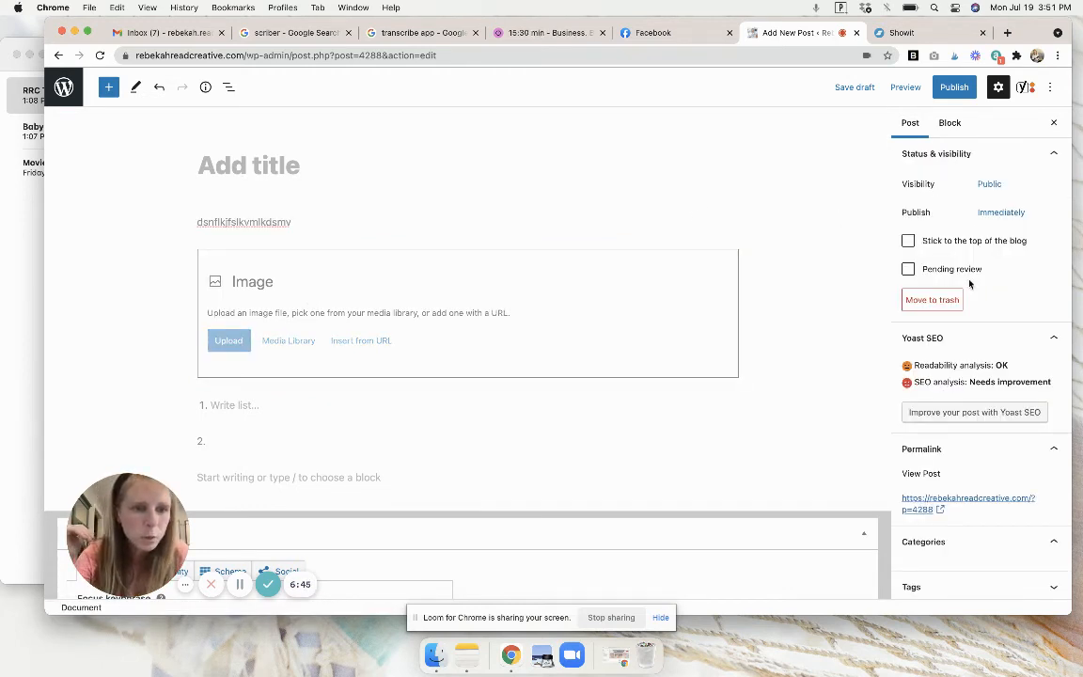
scroll(969, 282, "down", 3)
left_click(957, 403)
left_click(957, 403)
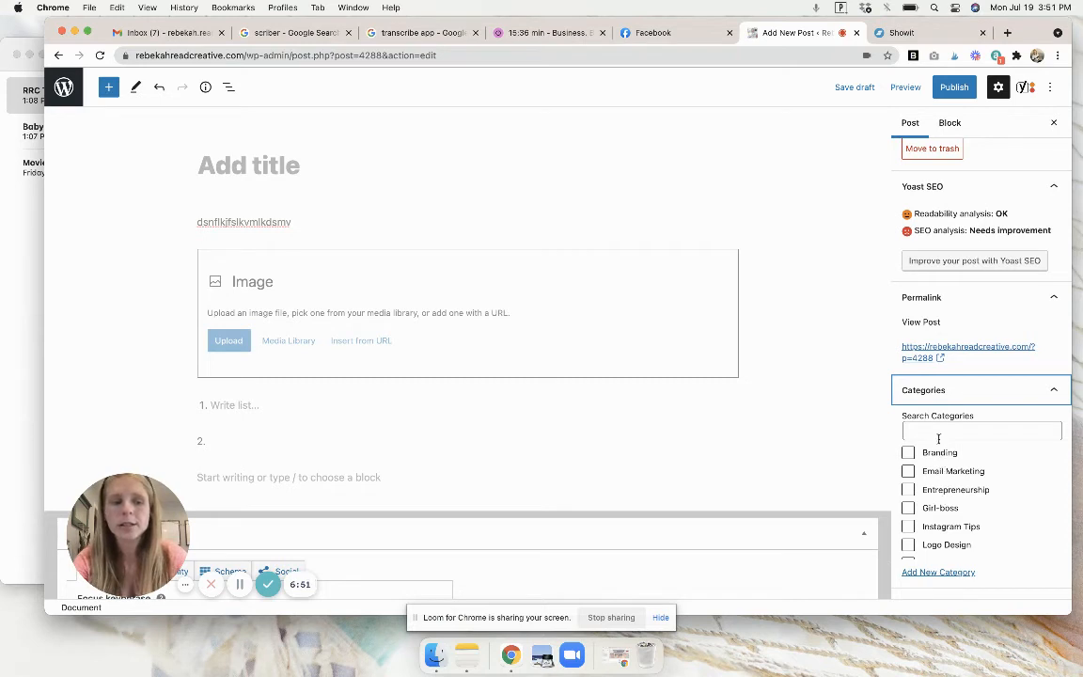
scroll(939, 438, "down", 5)
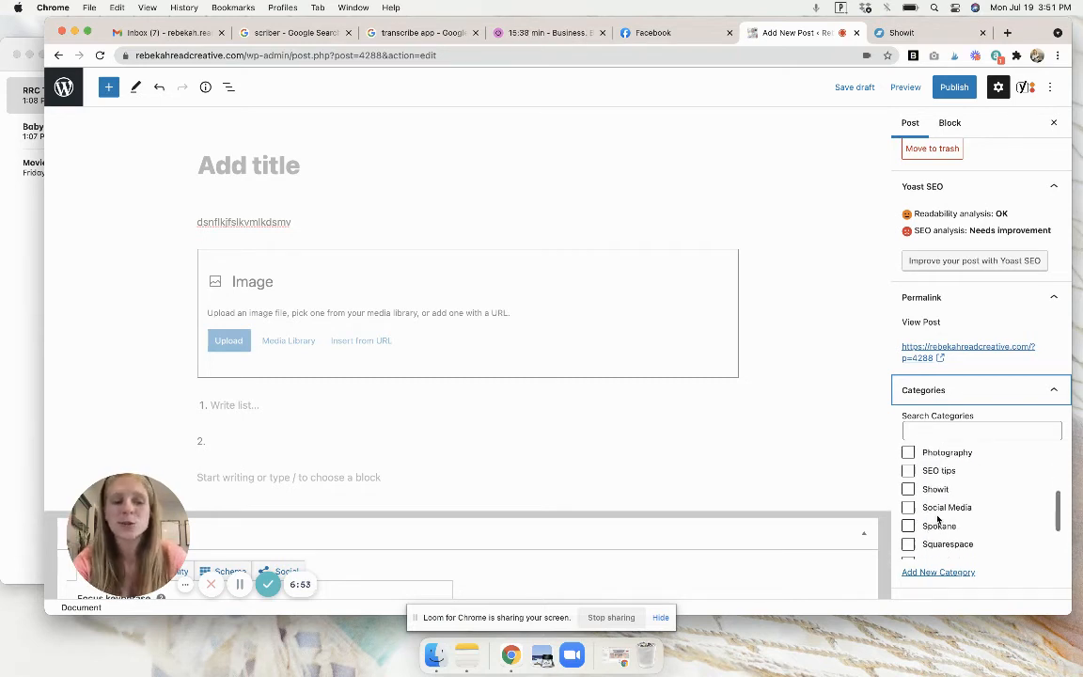
scroll(938, 508, "up", 5)
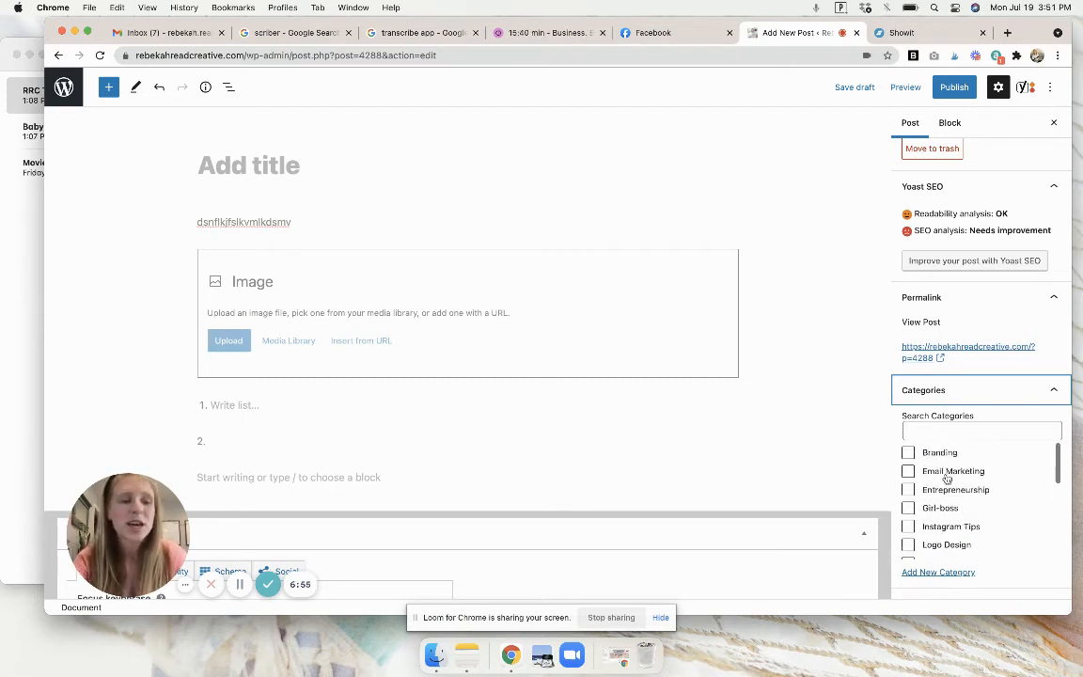
Search the post's categories for "Category 1" and review the featured image and excerpt settings.
left_click(951, 434)
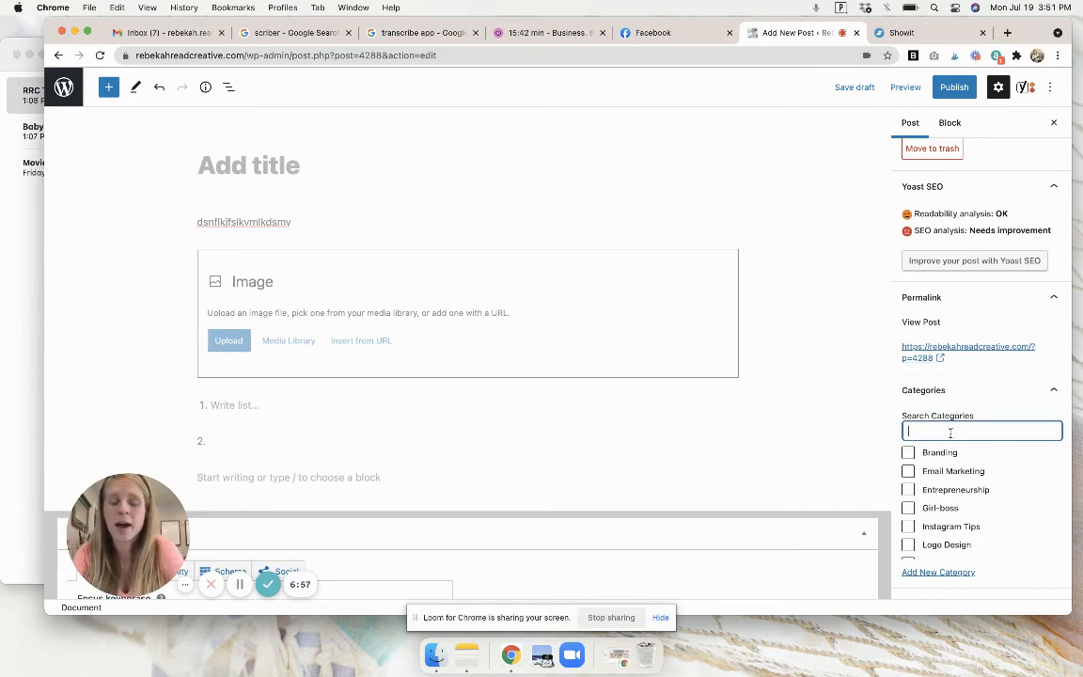
type("Category 1")
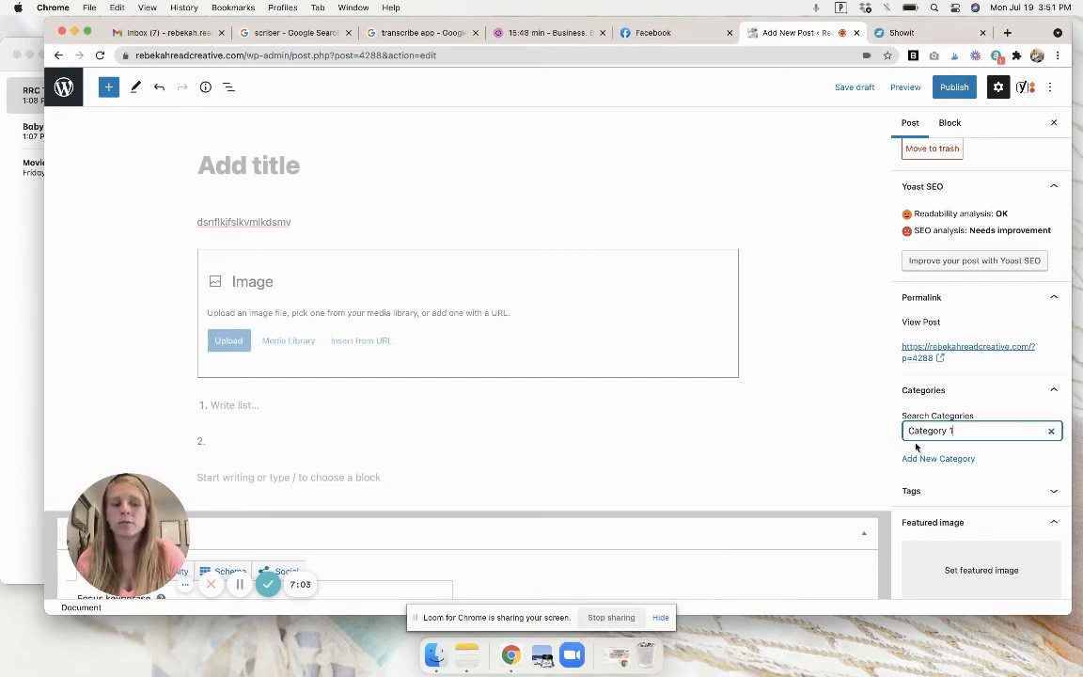
scroll(917, 527, "down", 2)
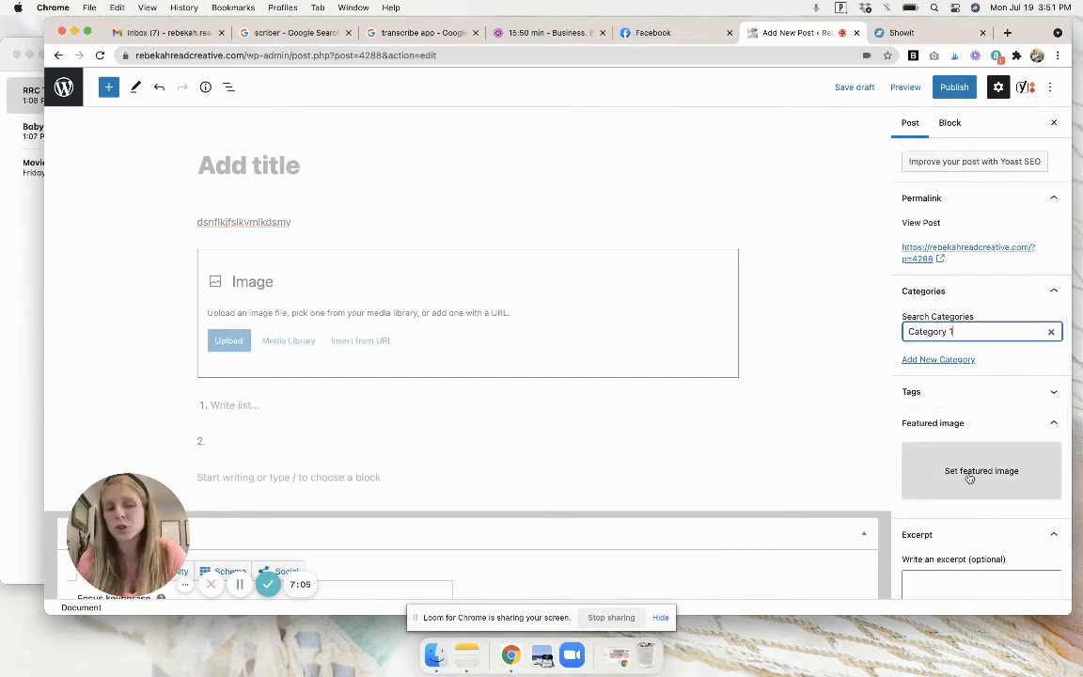
scroll(942, 534, "down", 2)
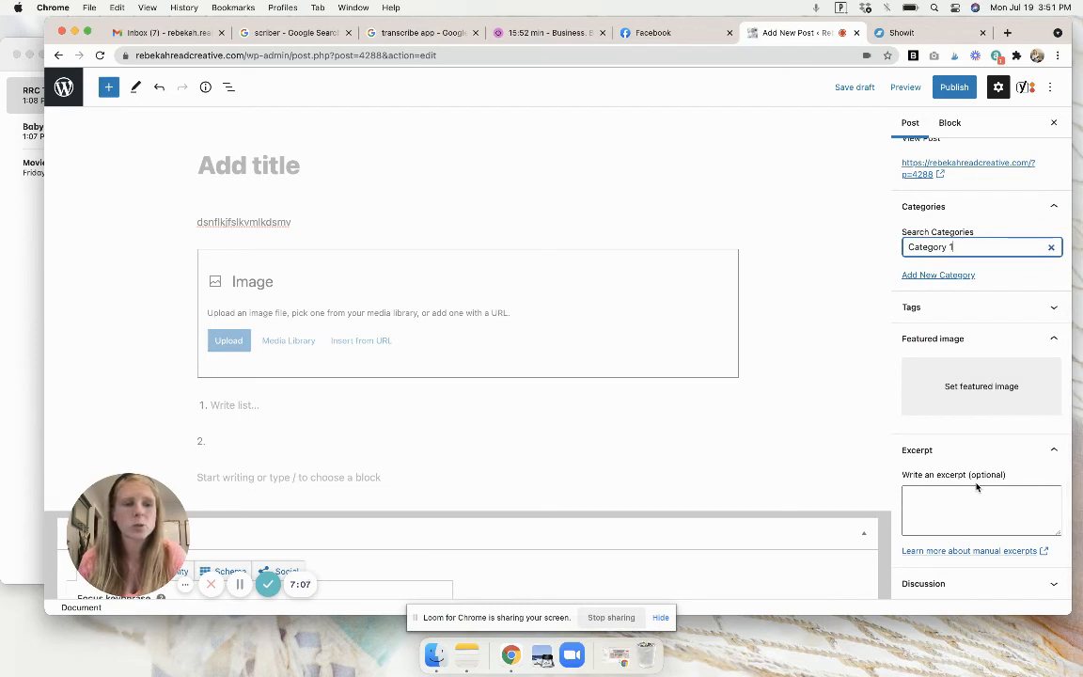
scroll(977, 485, "up", 7)
left_click(950, 123)
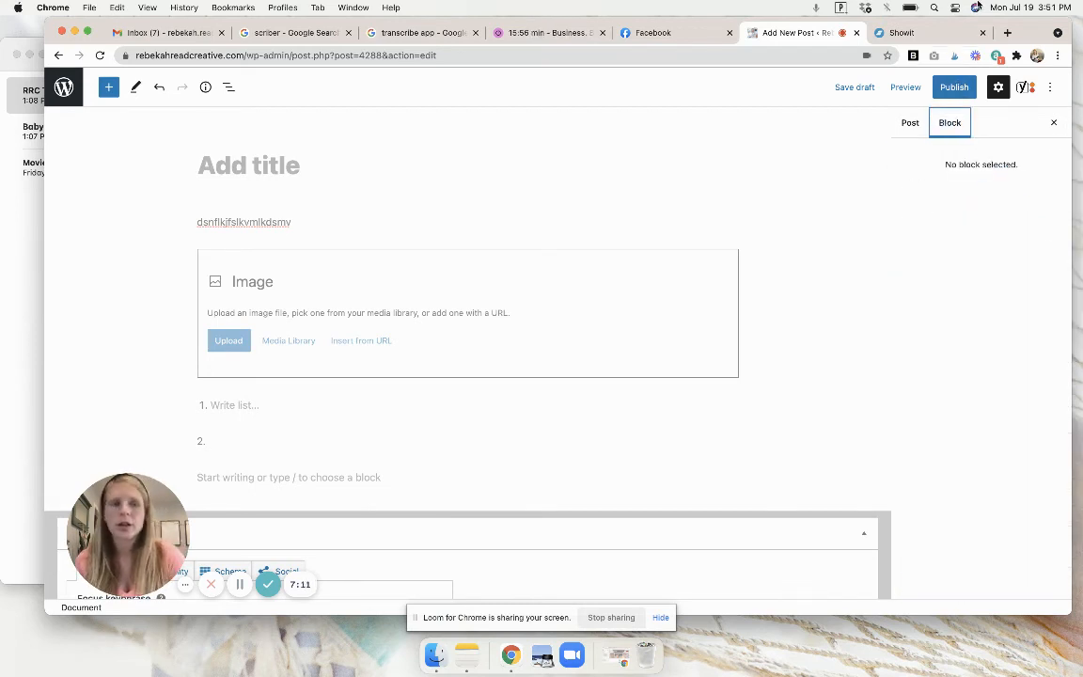
Open the website's live /blog page in a new browser tab.
left_click(1007, 33)
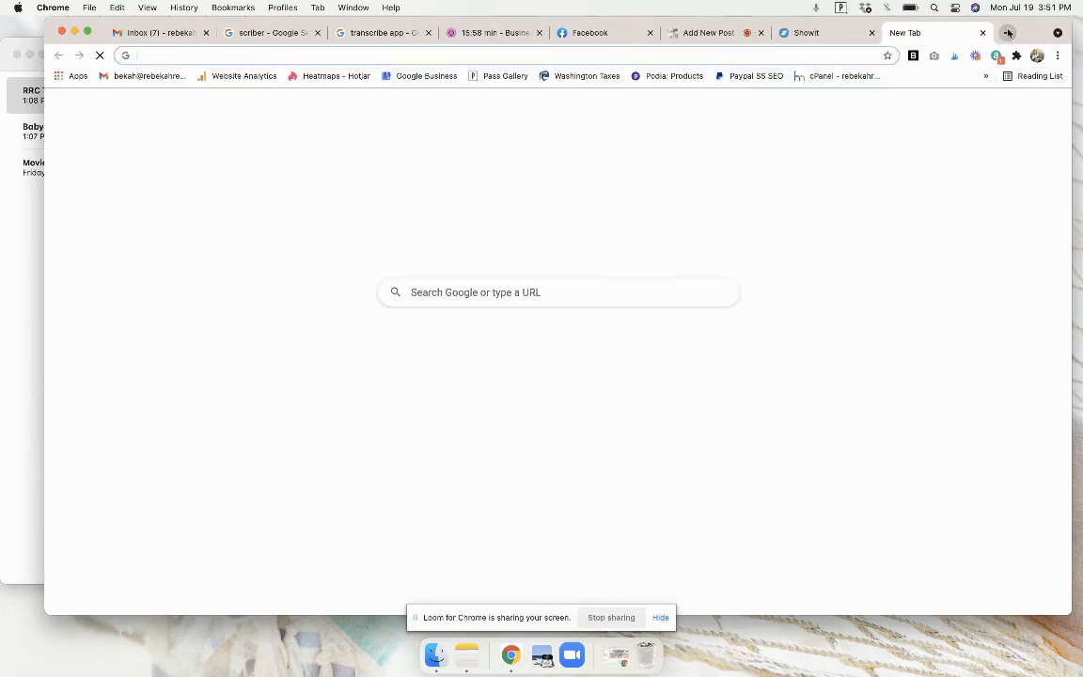
type("rebe")
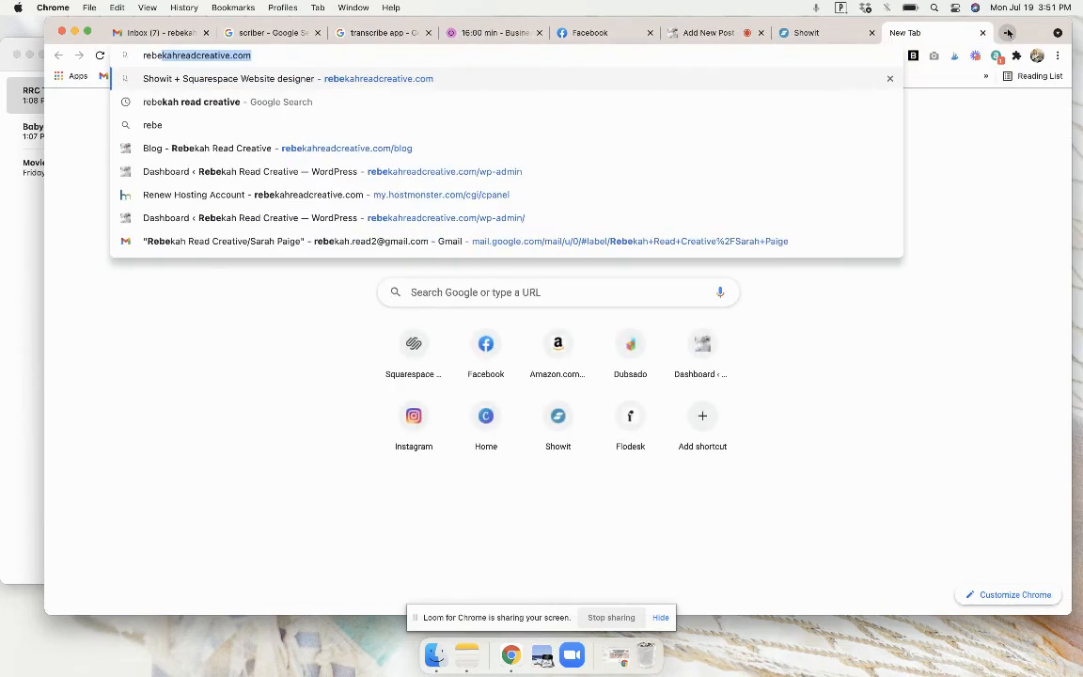
key("Right")
type("/b")
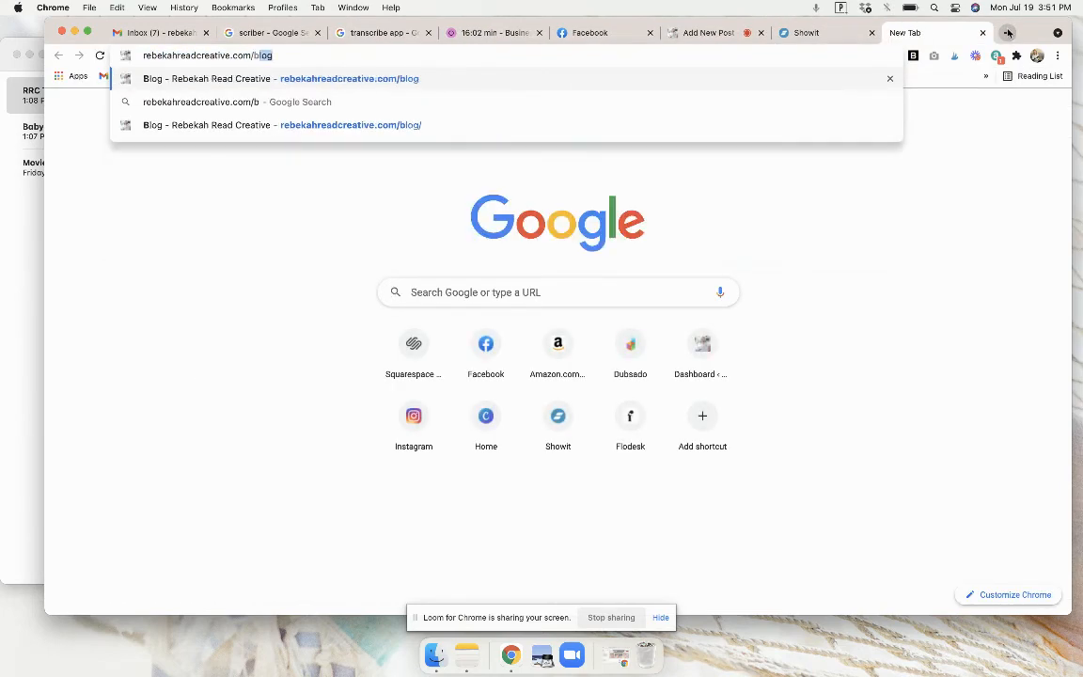
key("Return")
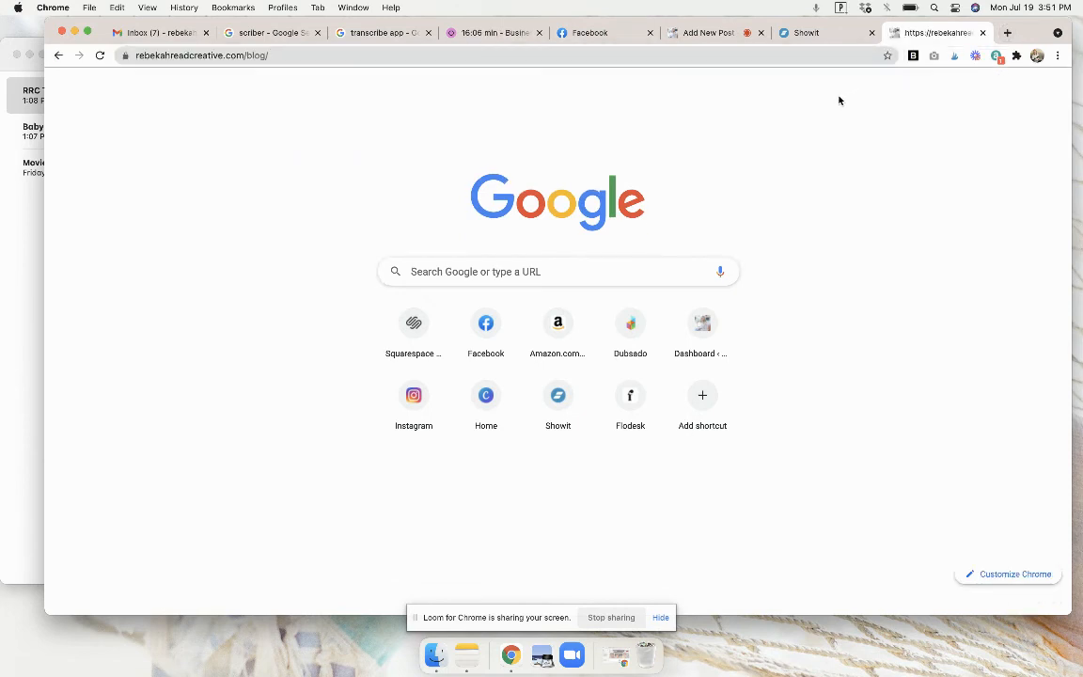
Look through the live blog page for posts and the categories they are posted in.
scroll(521, 352, "down", 3)
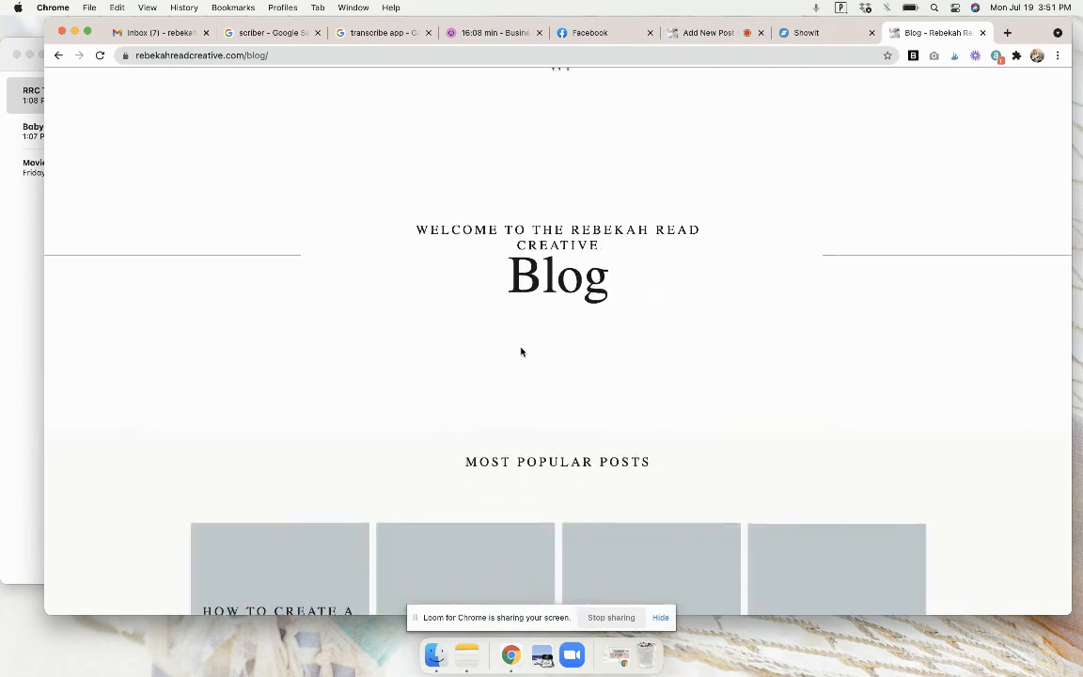
scroll(521, 352, "down", 10)
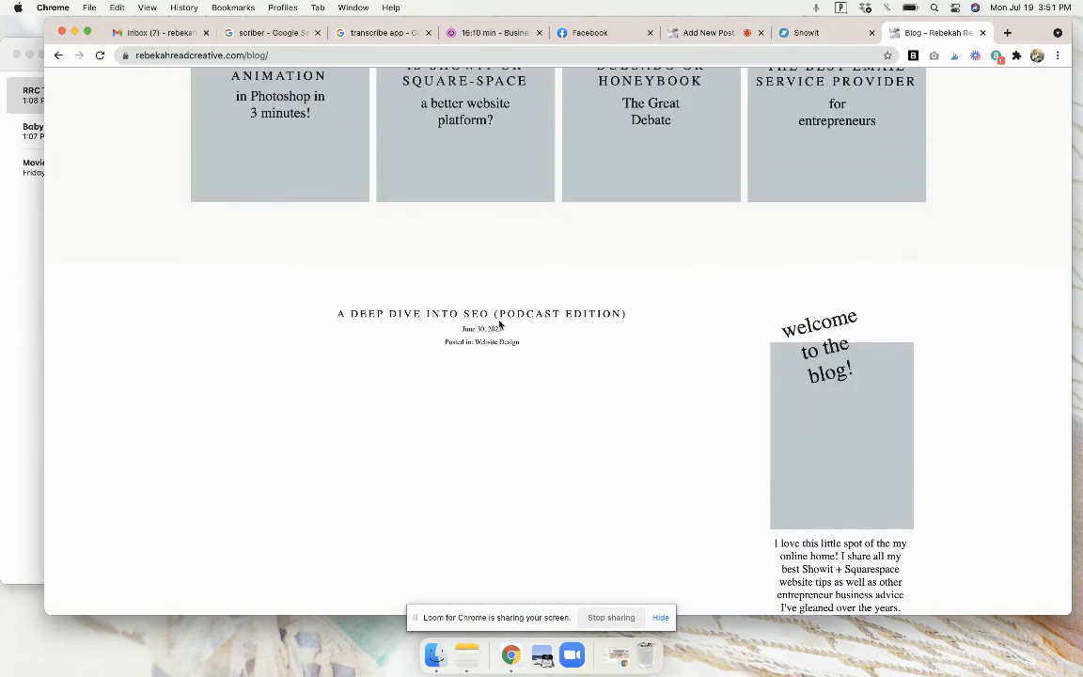
scroll(500, 324, "down", 2)
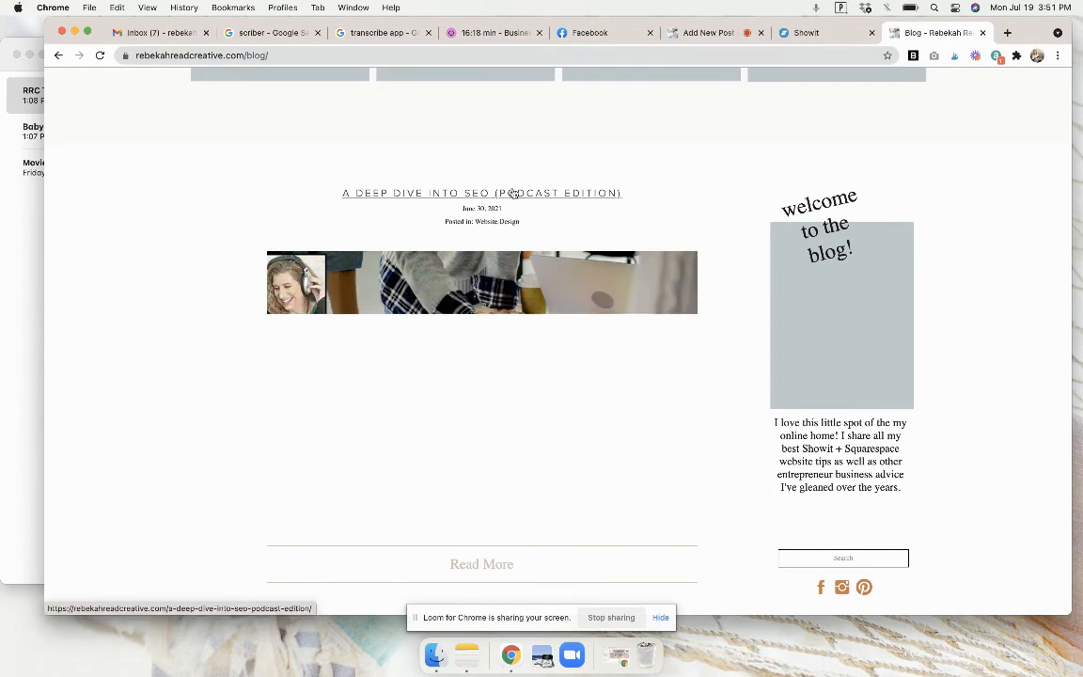
scroll(513, 198, "down", 4)
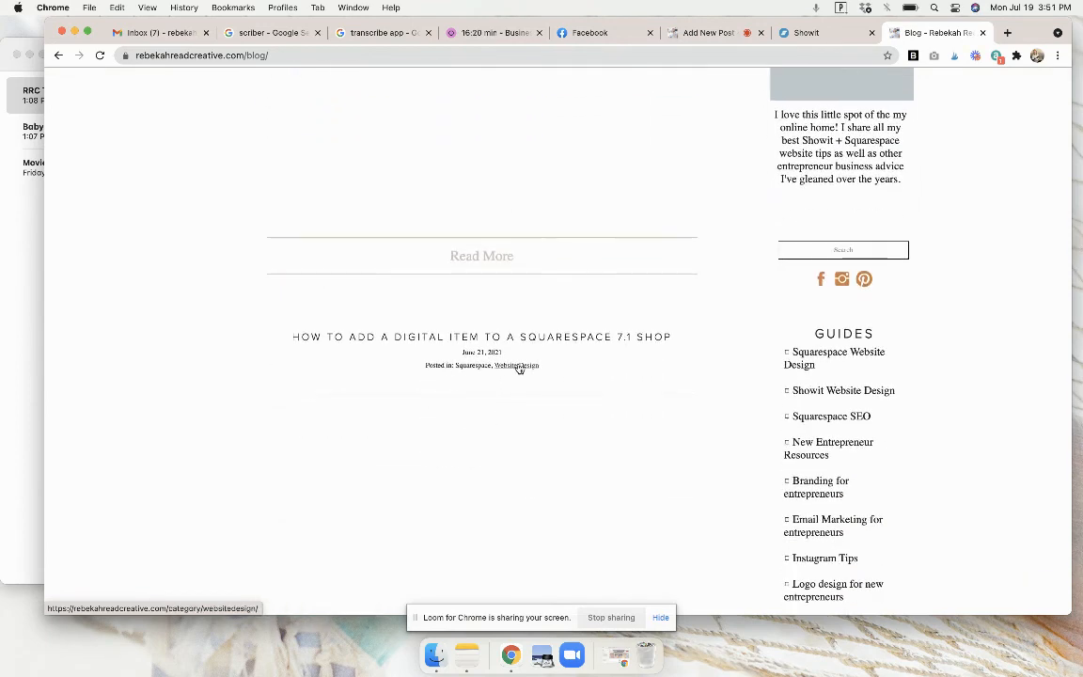
scroll(517, 369, "down", 2)
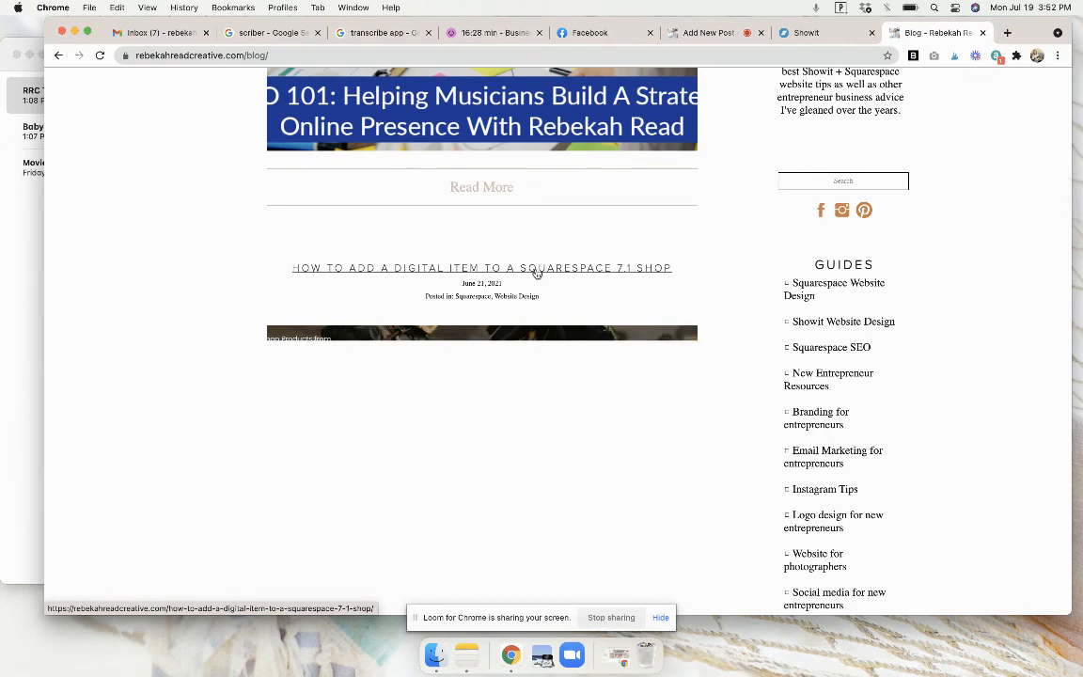
From the post about adding a digital item to a Squarespace 7.1 shop, open the Website Design category page and copy its URL.
left_click(537, 270)
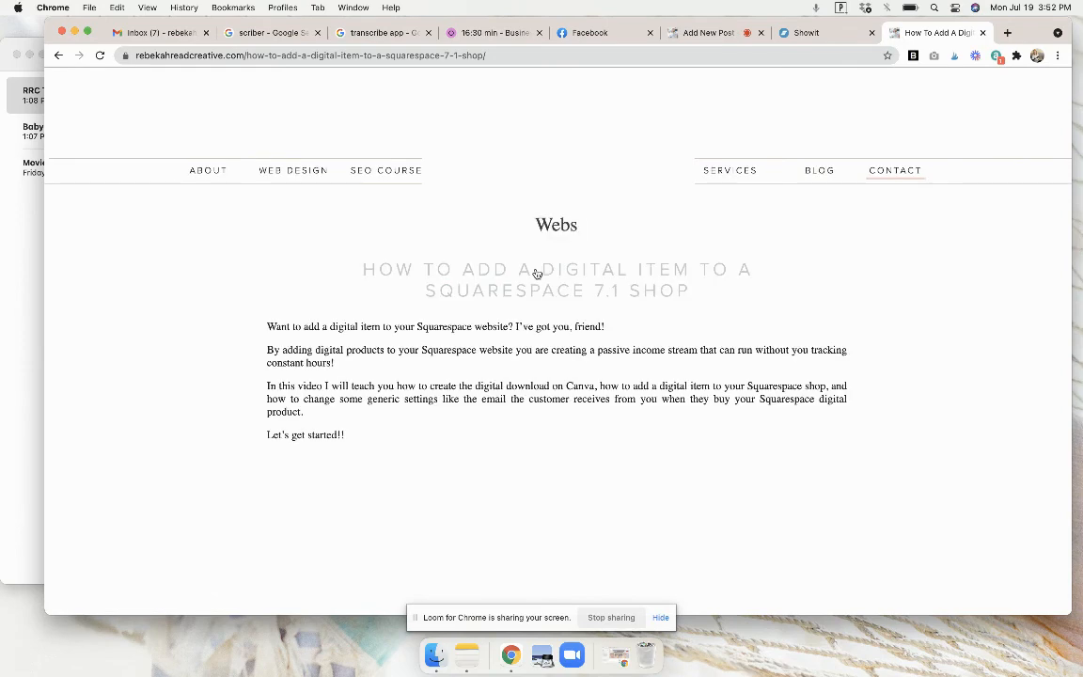
scroll(537, 273, "down", 15)
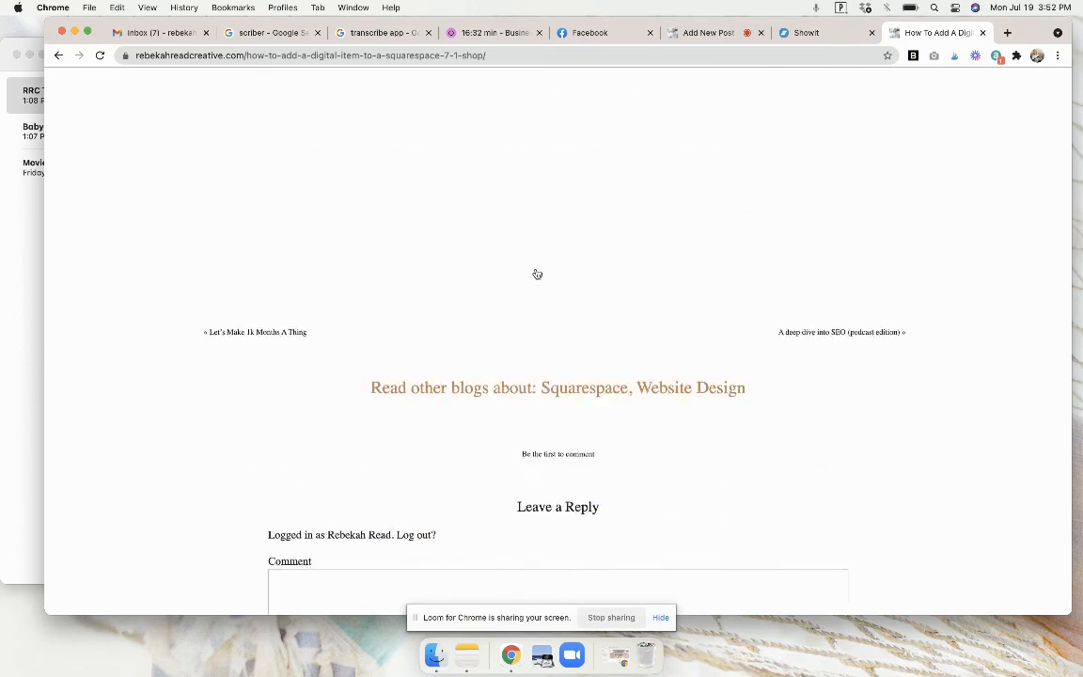
scroll(537, 274, "down", 2)
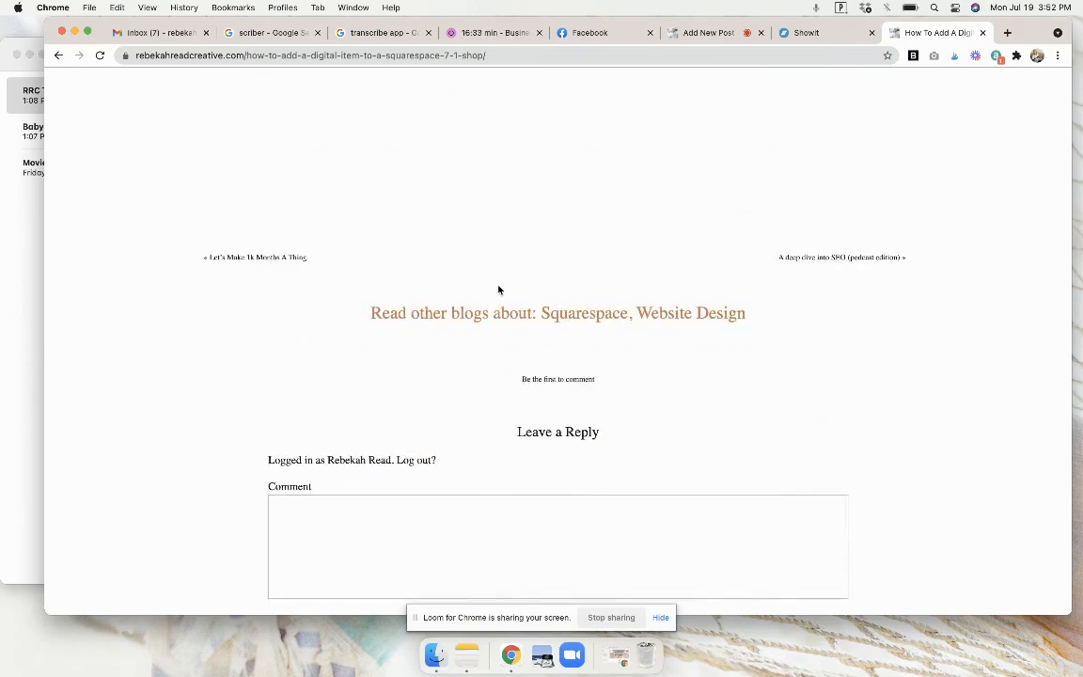
left_click(673, 313)
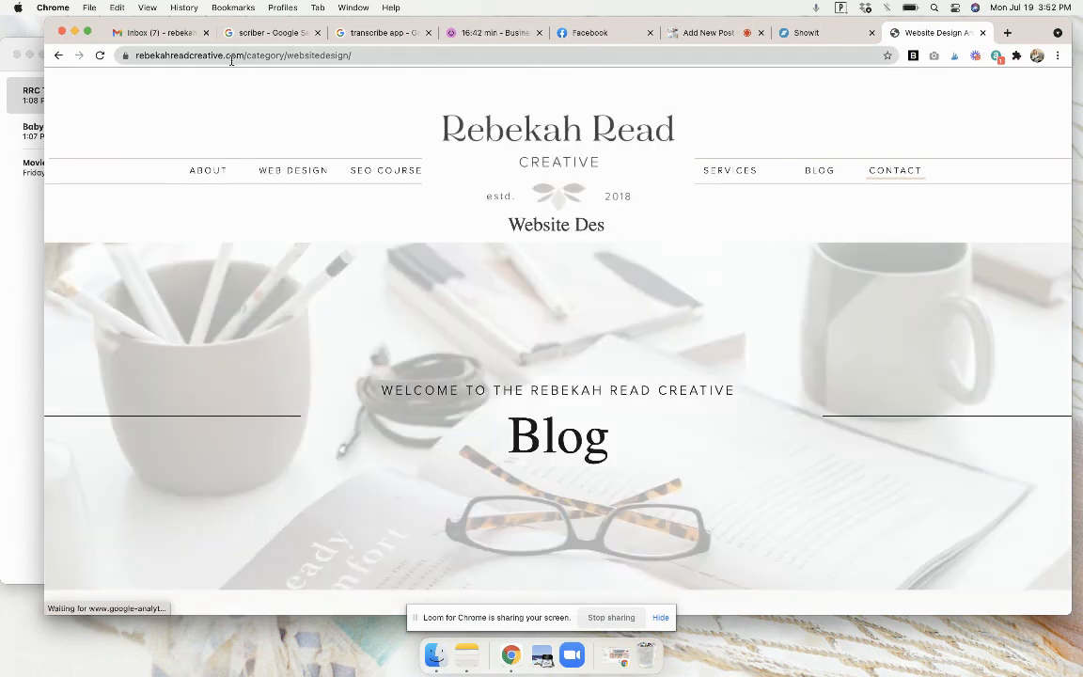
left_click(390, 56)
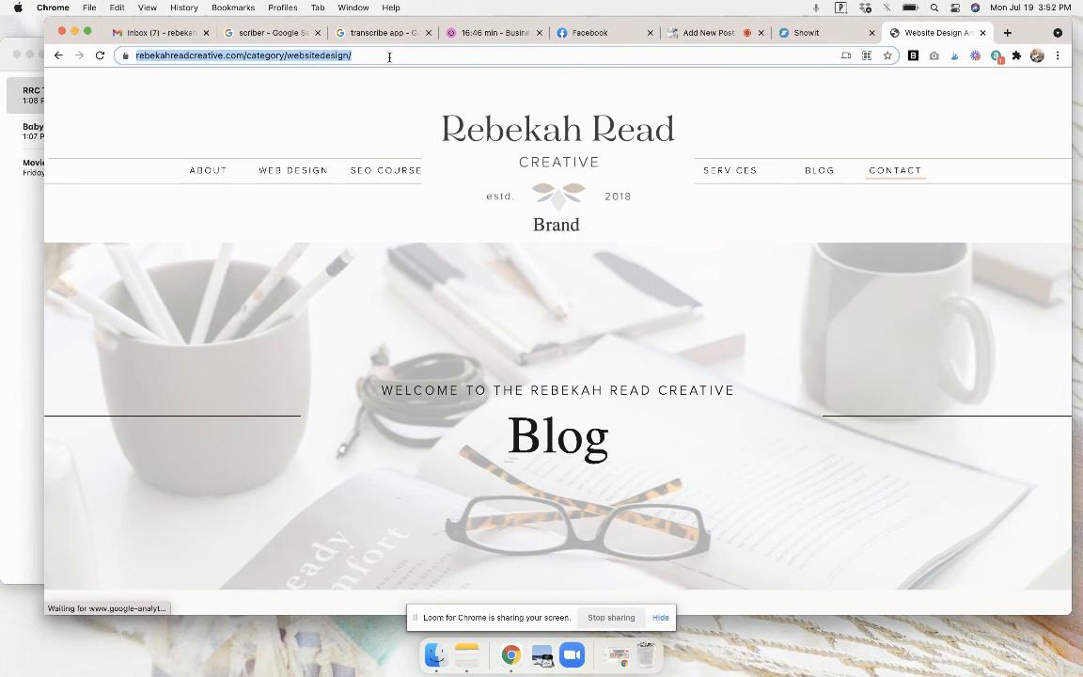
Switch to Showit and give the Category 1 text a URL link to the copied Website Design category address.
left_click(813, 33)
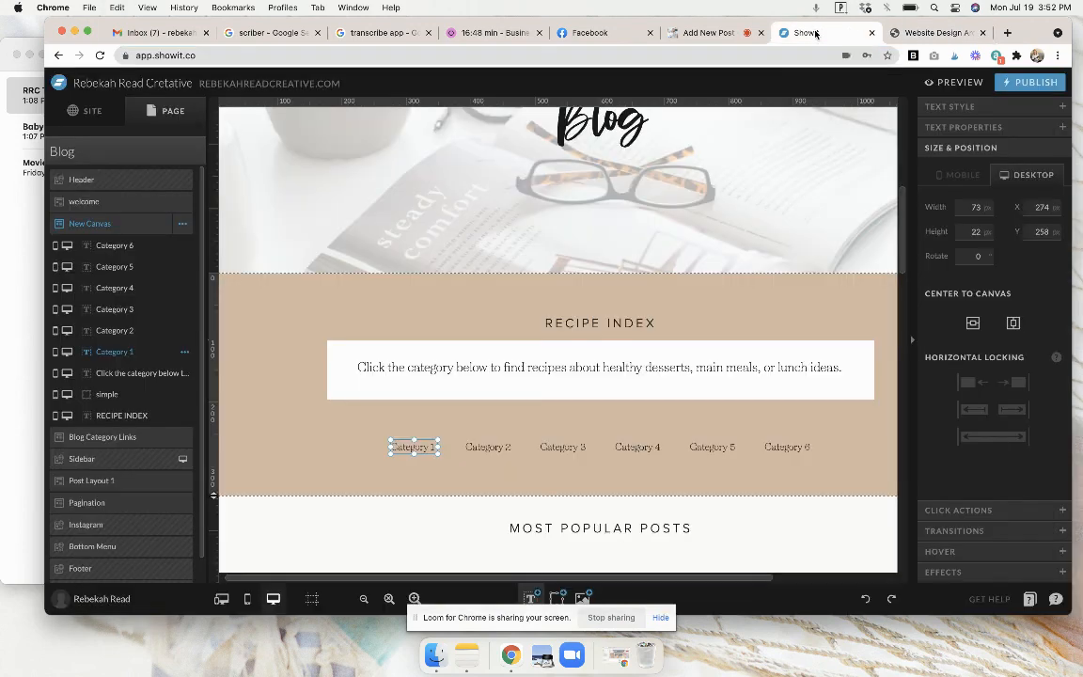
left_click(968, 509)
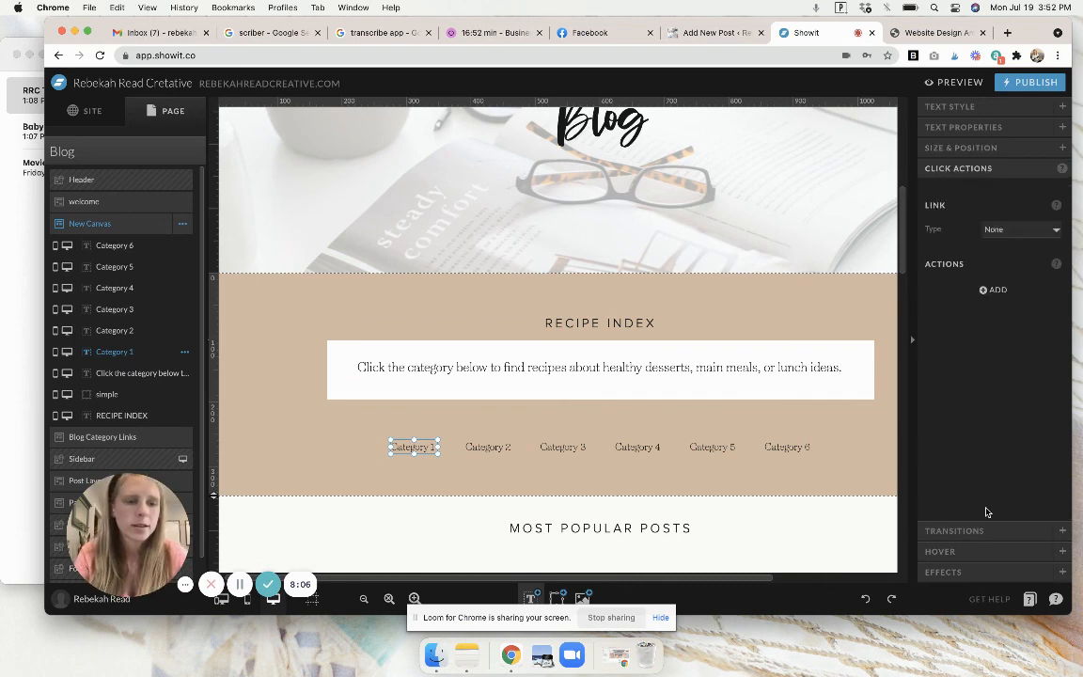
left_click(1031, 233)
left_click(997, 281)
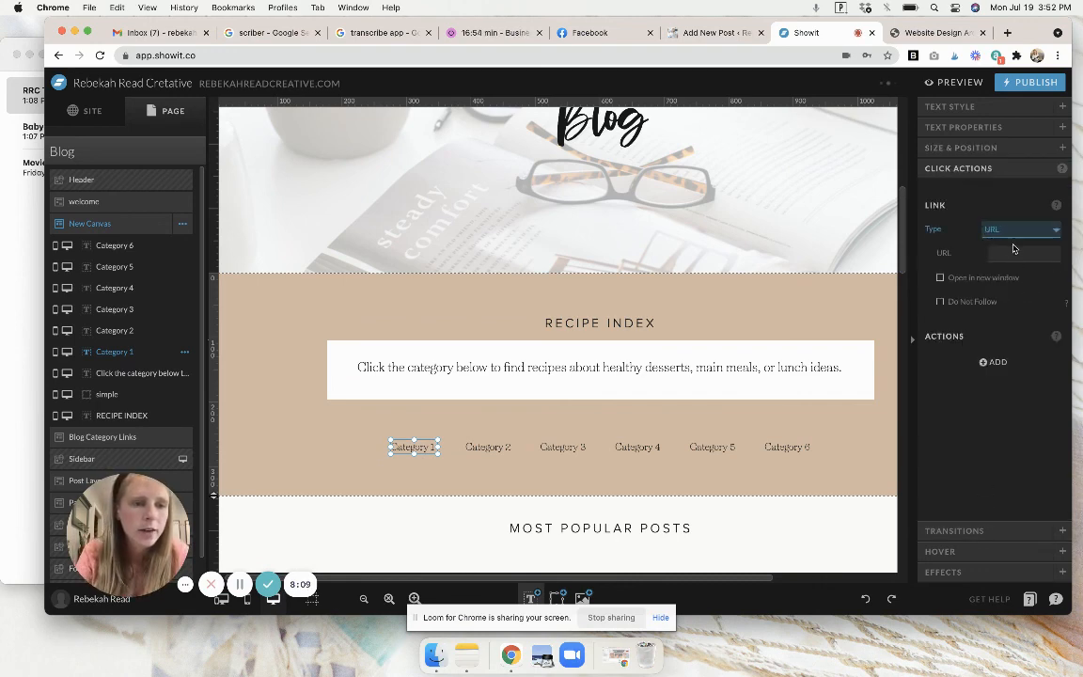
left_click(1014, 250)
key("cmd+v")
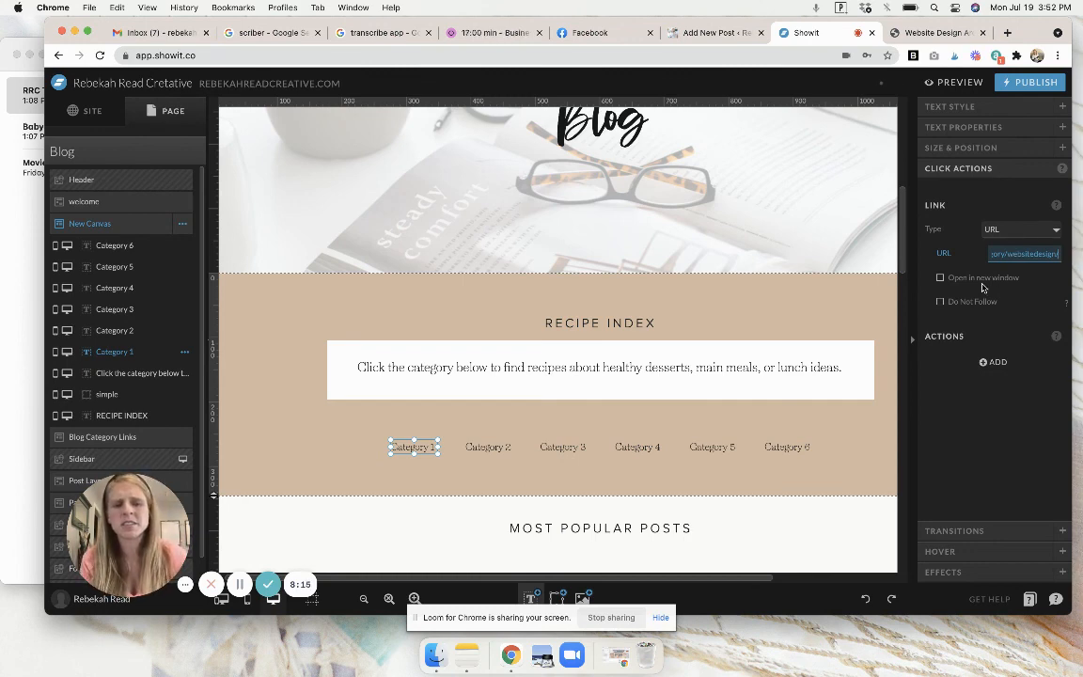
left_click(990, 195)
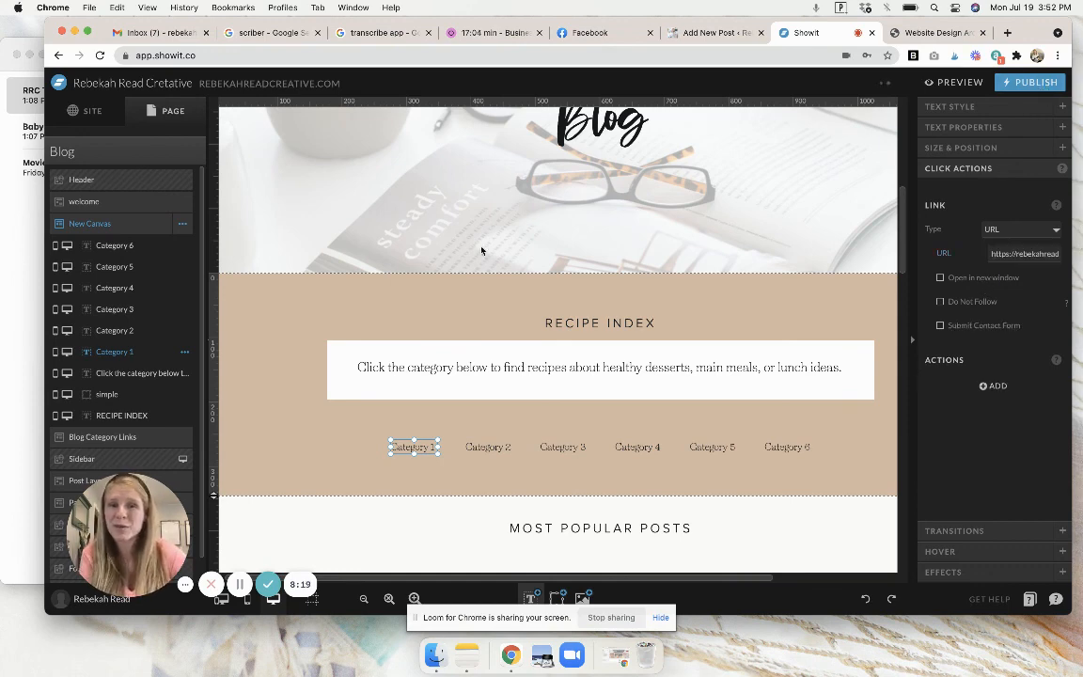